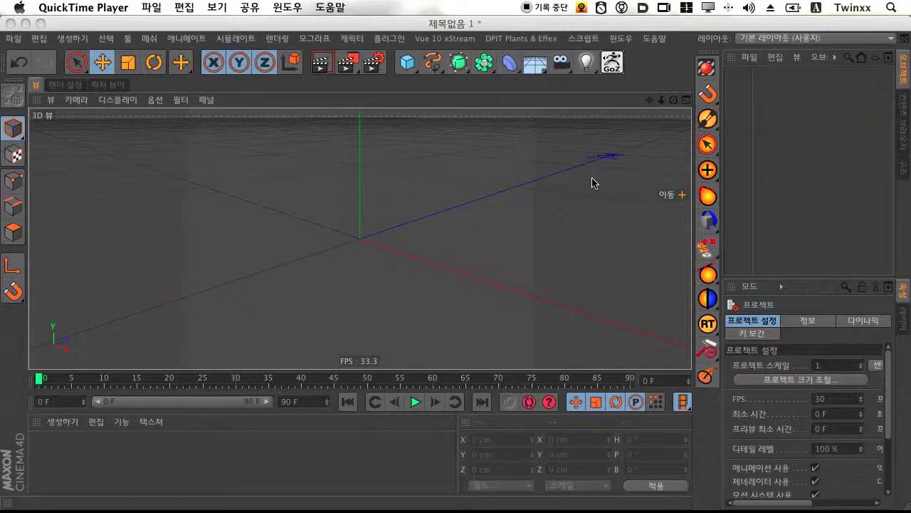
- Add a cube and place it inside an Array object as its child
click(489, 73)
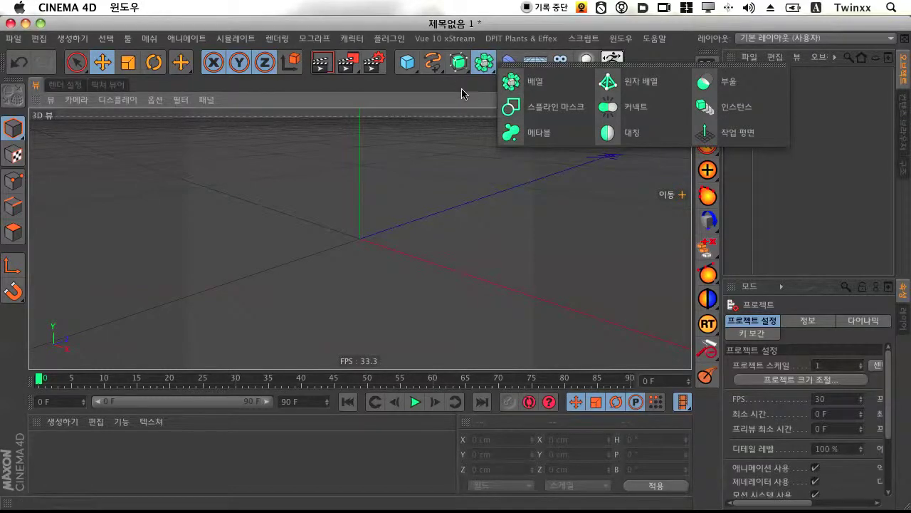
click(462, 93)
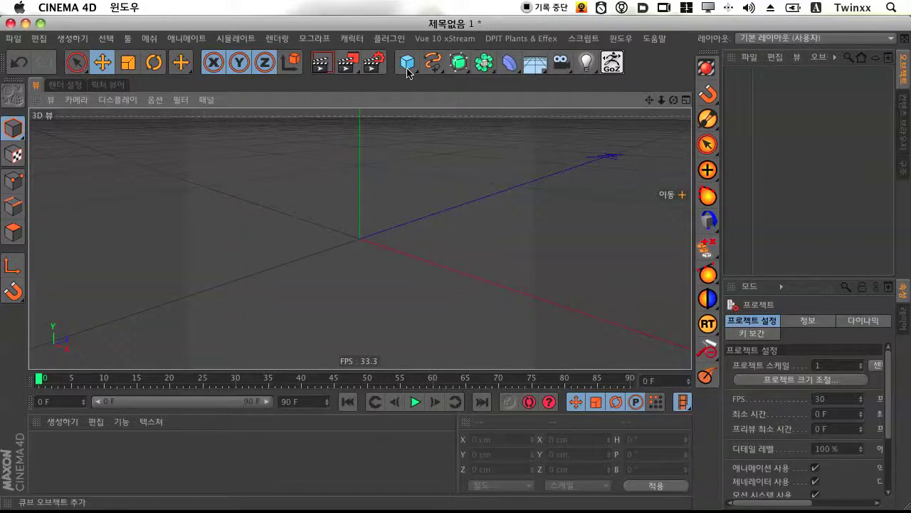
drag(408, 72, 521, 78)
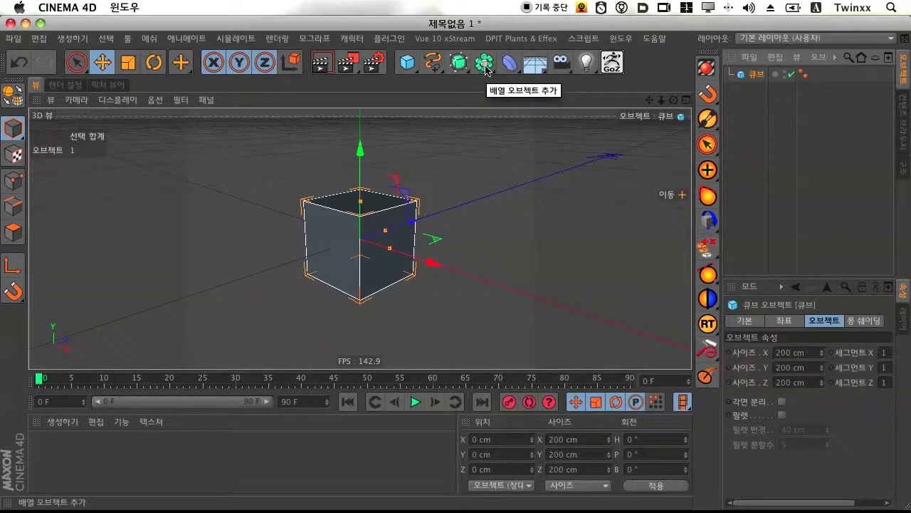
drag(486, 69, 514, 79)
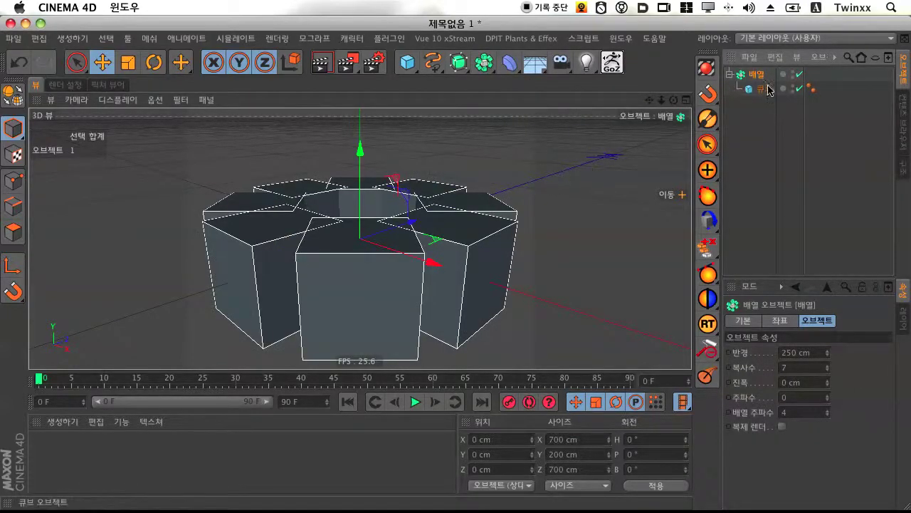
- Switch the Array object off and back on to compare the single cube with the ring of copies
click(799, 74)
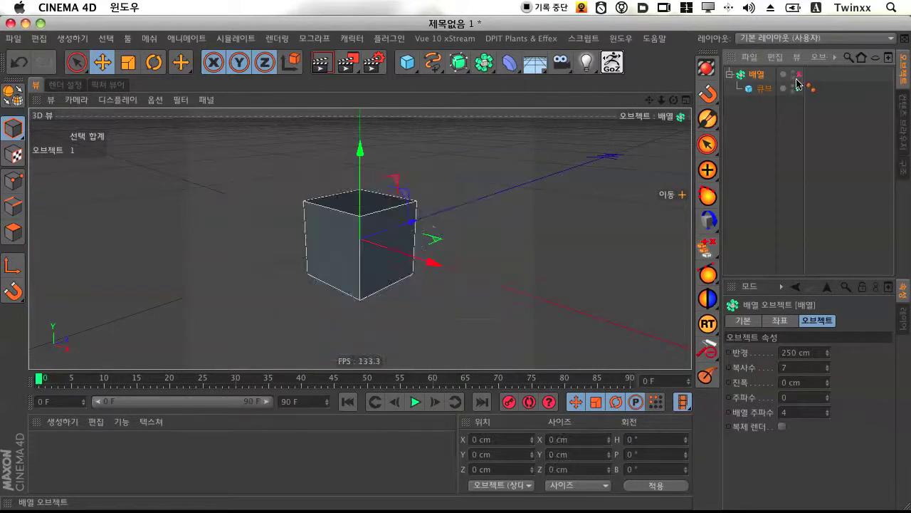
click(760, 92)
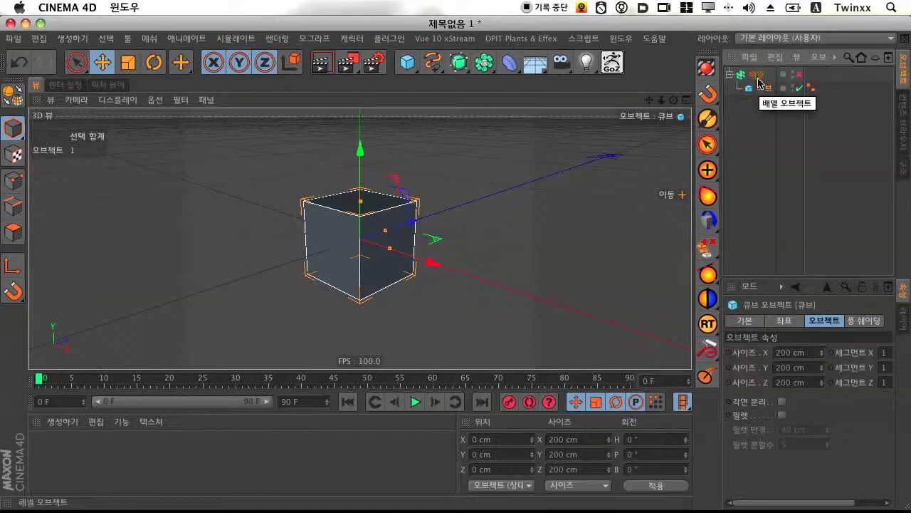
click(799, 75)
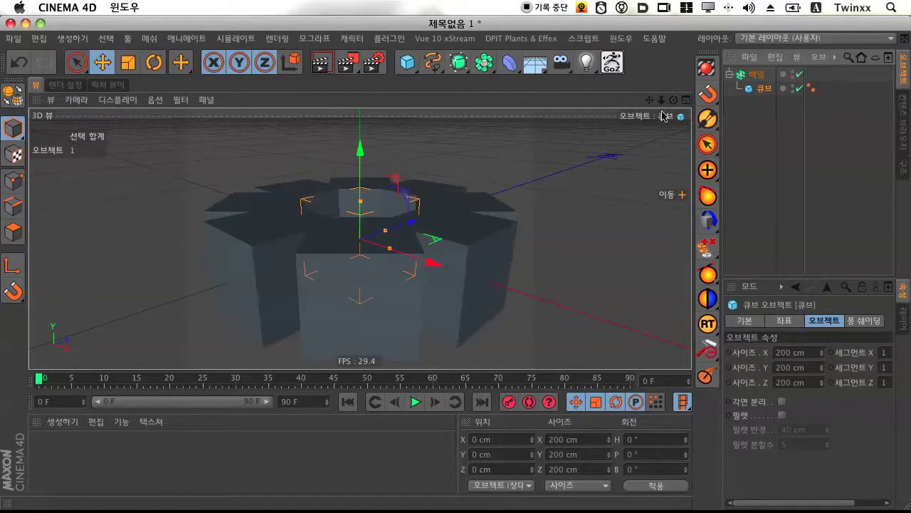
mouse_move(673, 100)
mouse_down()
mouse_move(685, 139)
mouse_move(674, 107)
mouse_up()
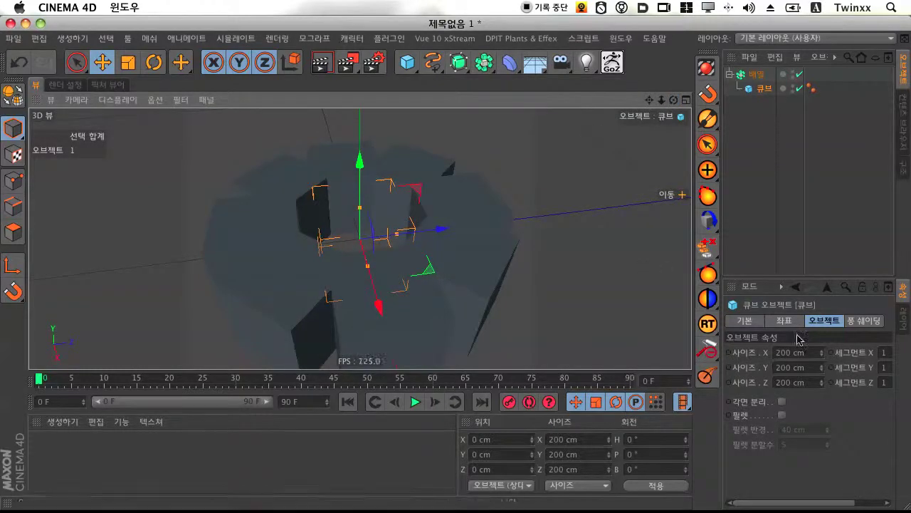
- Open the Array object's attributes in a separate window and place it beside the model
click(762, 90)
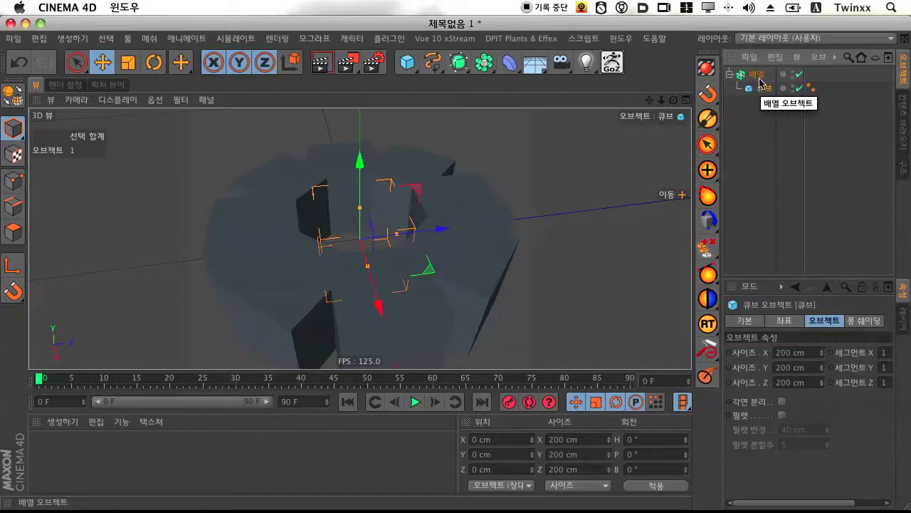
click(759, 75)
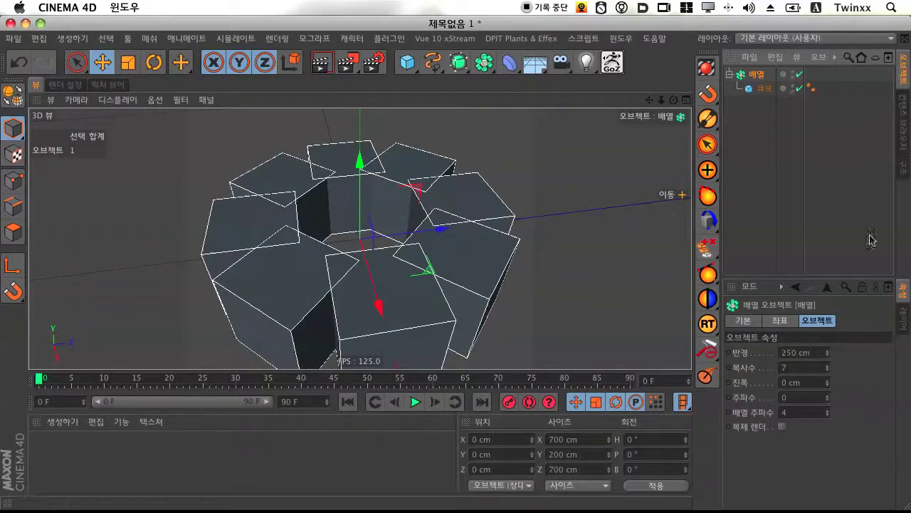
click(889, 286)
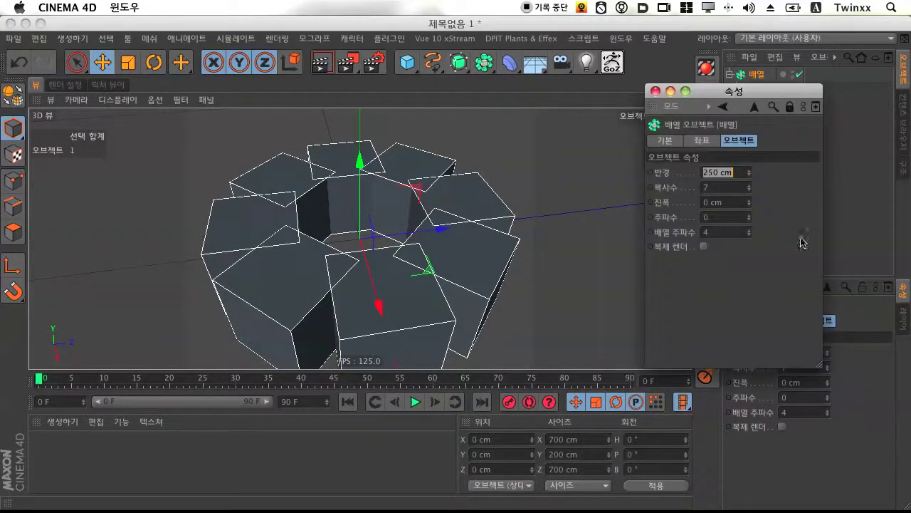
drag(721, 92, 580, 68)
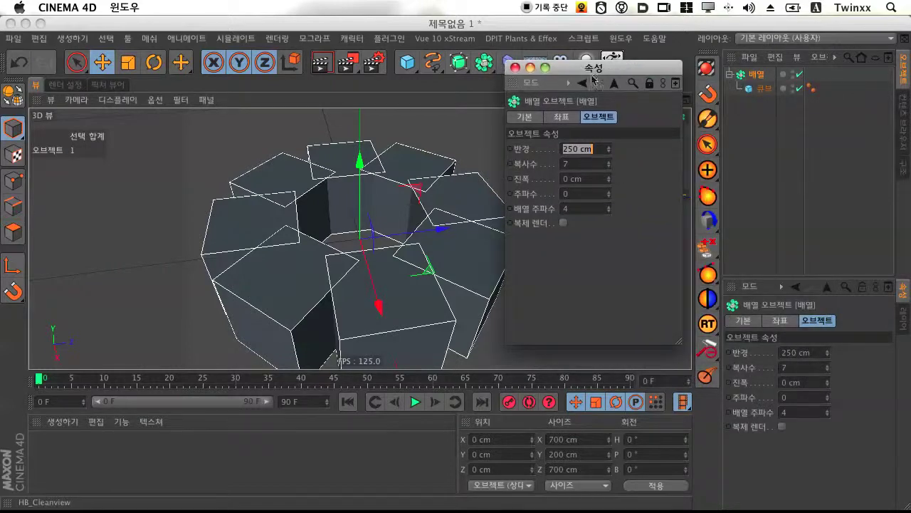
click(764, 88)
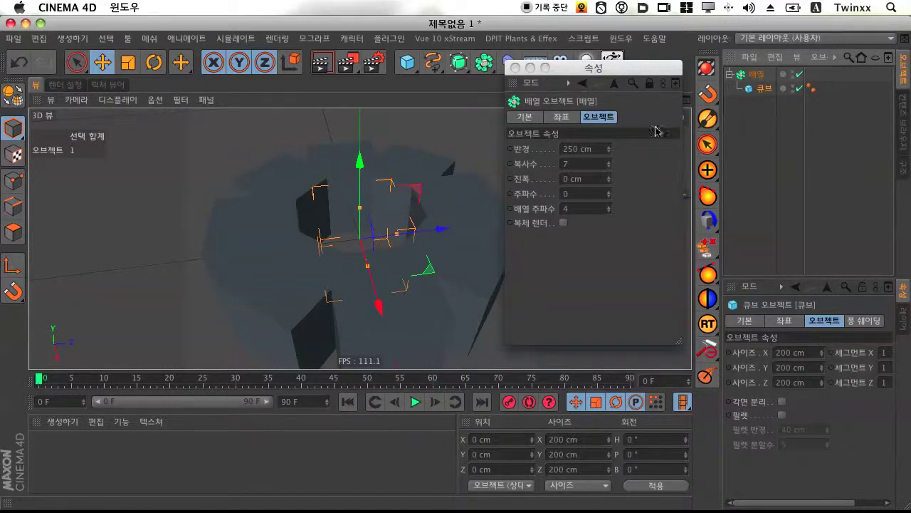
click(585, 149)
drag(624, 69, 637, 56)
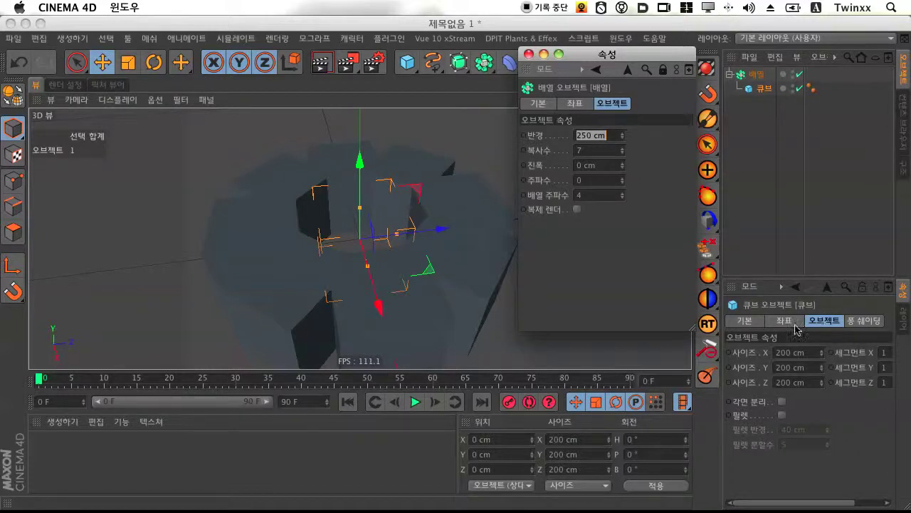
- Set the array's radius (반경) to 359 cm
click(757, 74)
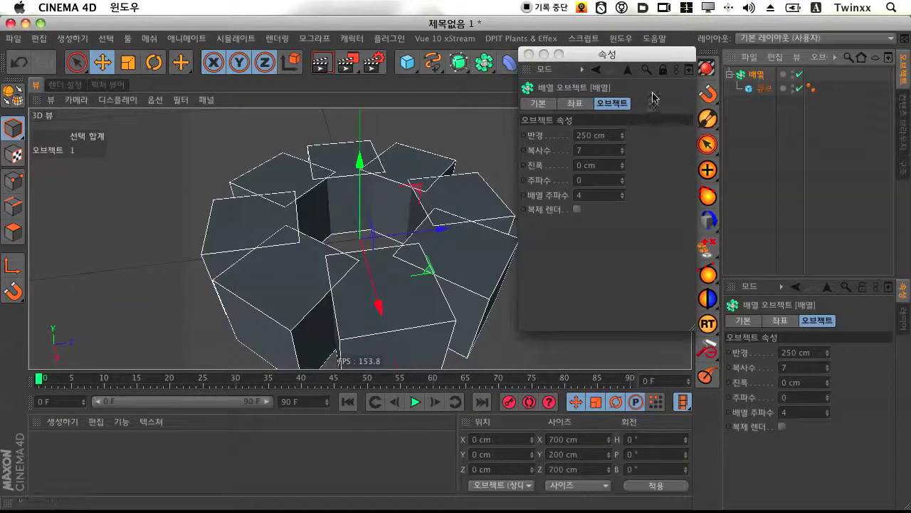
click(763, 88)
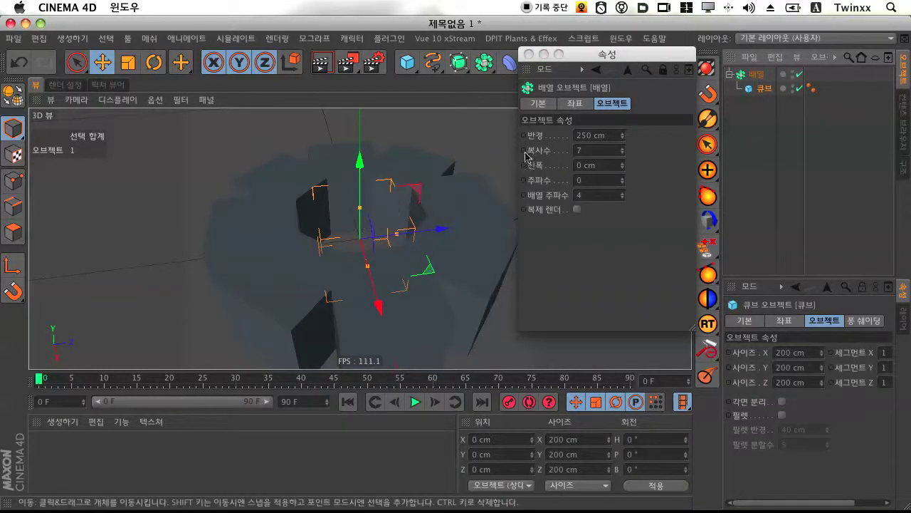
click(753, 77)
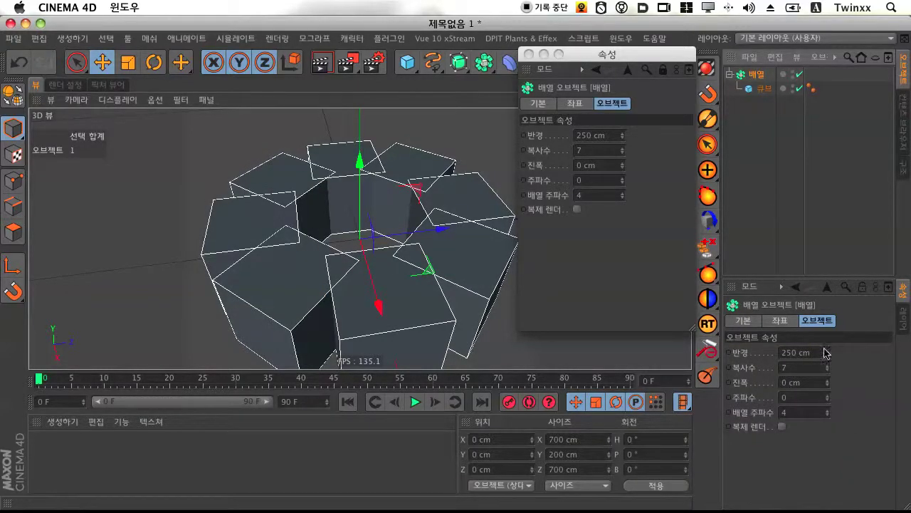
drag(829, 356, 884, 356)
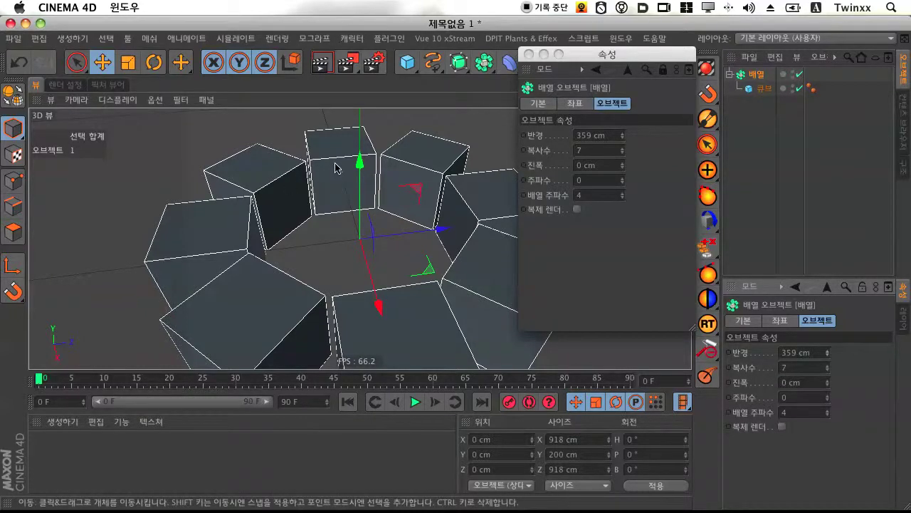
- Set the array's amplitude (진폭) to 10 cm
click(757, 89)
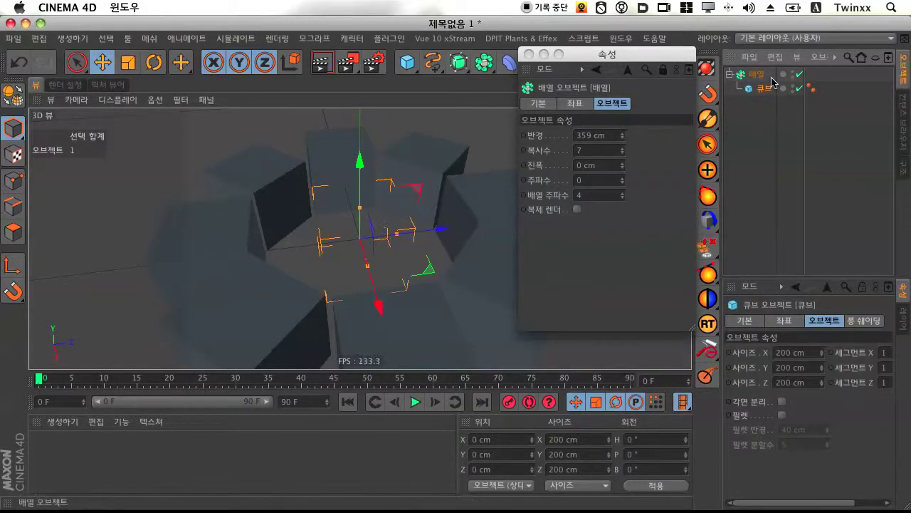
click(756, 74)
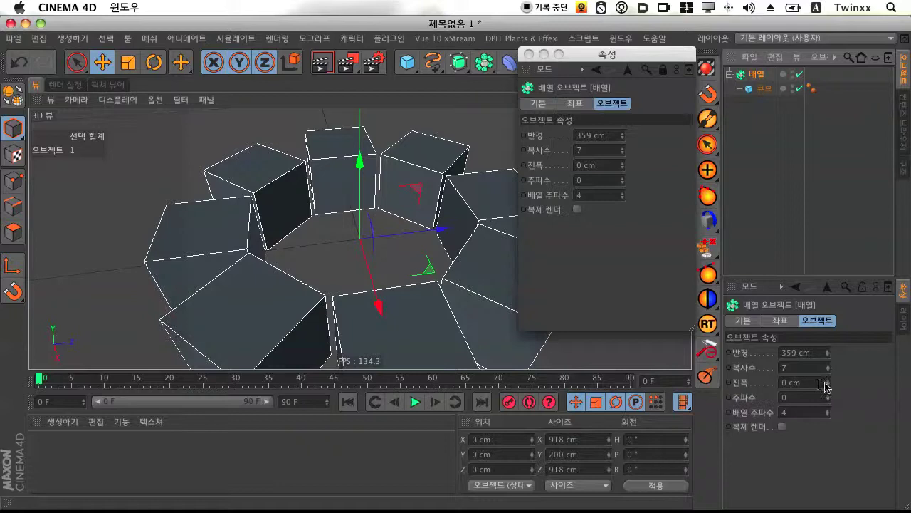
drag(827, 385, 827, 371)
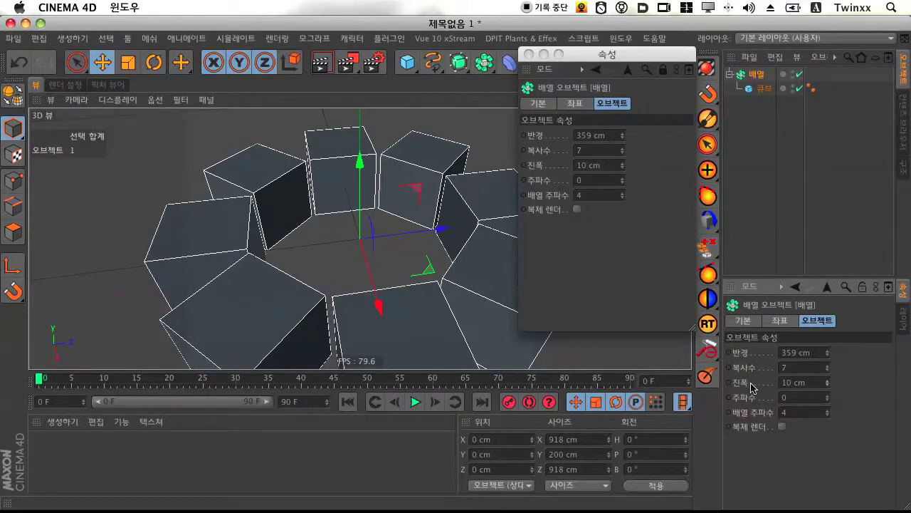
- Read the help entry for the amplitude and reset that parameter to its default
right_click(753, 387)
click(780, 500)
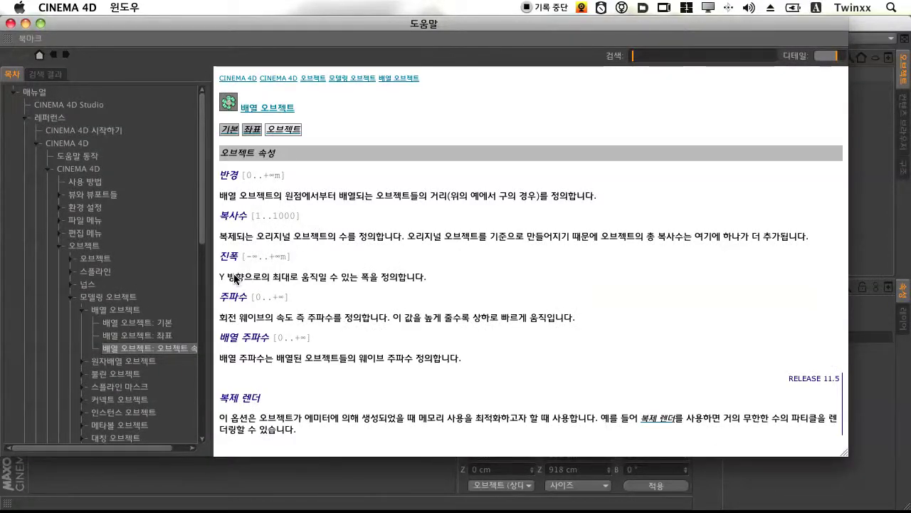
click(10, 22)
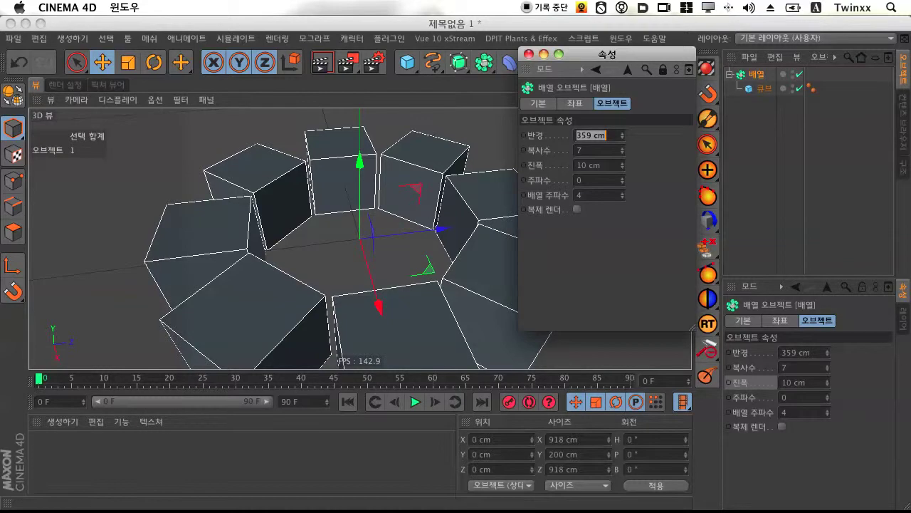
right_click(756, 385)
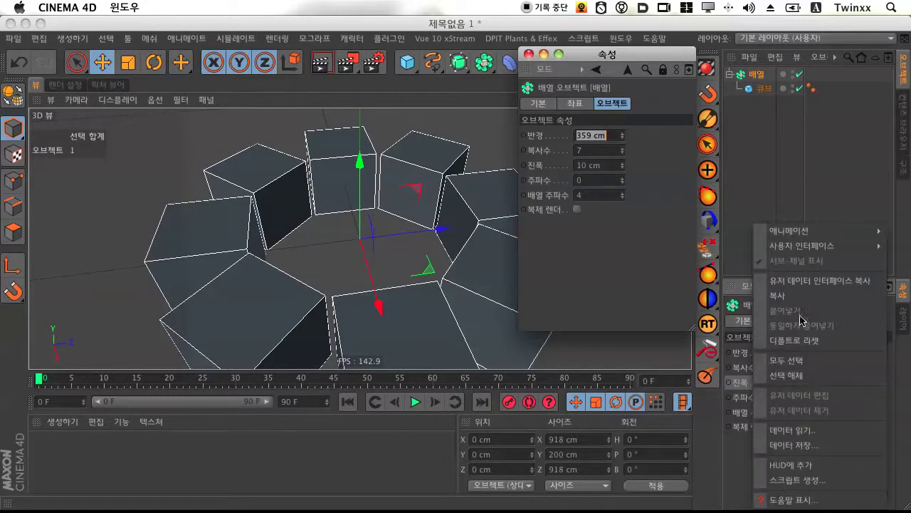
click(802, 340)
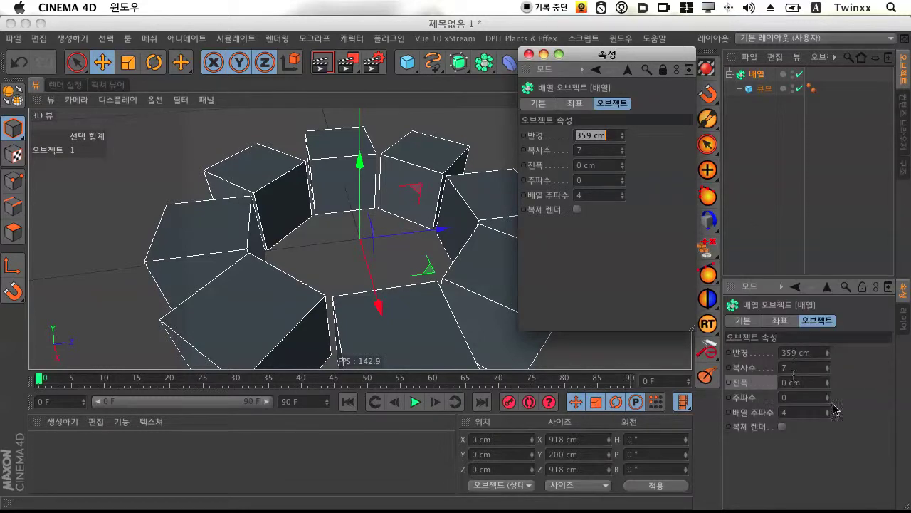
- Read the help entry for the array frequency (배열 주파수) and set it to 4.12
right_click(749, 399)
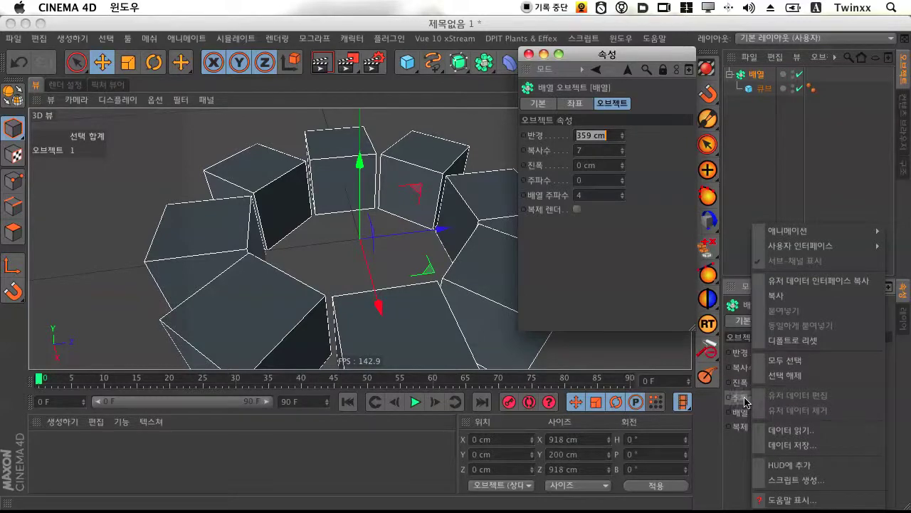
click(748, 420)
right_click(749, 418)
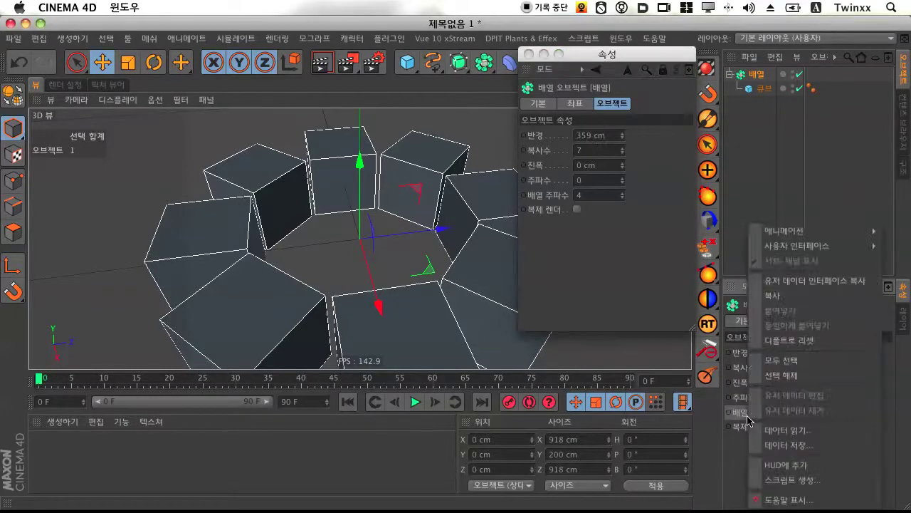
click(807, 498)
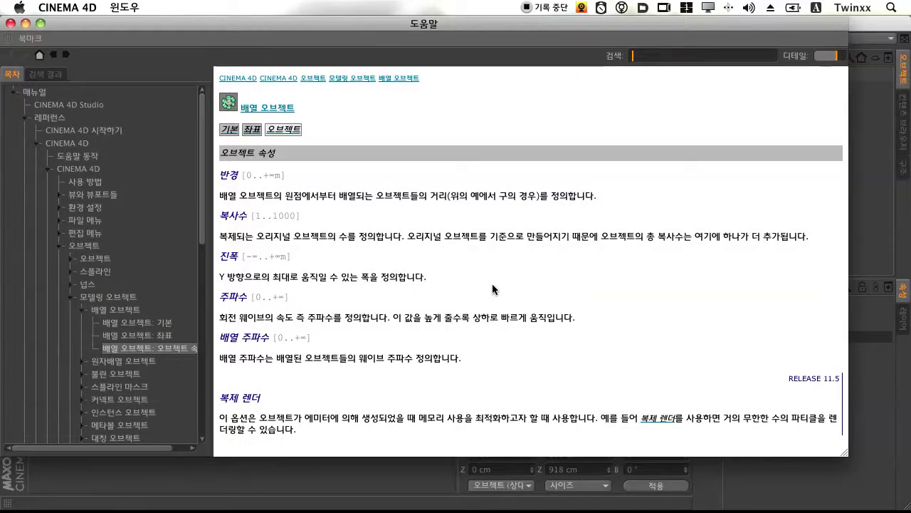
click(10, 24)
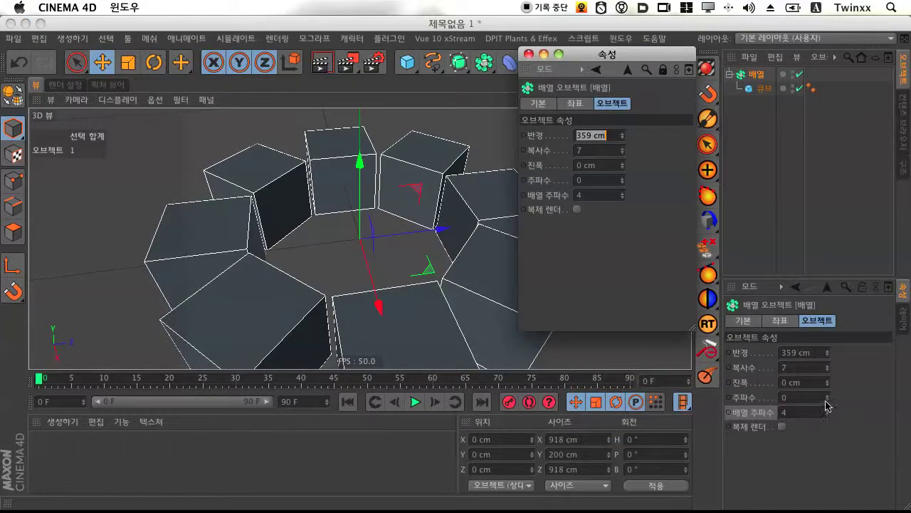
drag(828, 413, 827, 408)
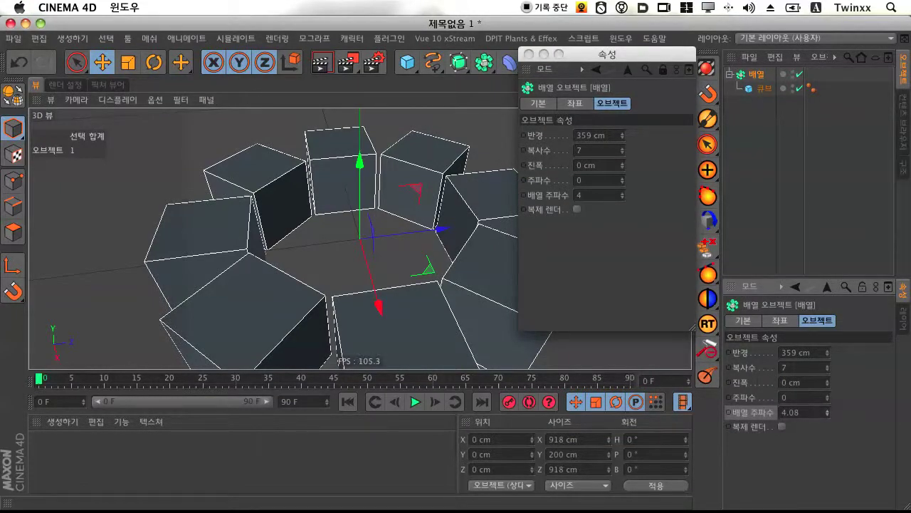
- Try copy counts of 1 and 18 on the array and return the count to 7
click(827, 369)
click(827, 369)
click(827, 368)
click(827, 369)
click(827, 369)
click(828, 369)
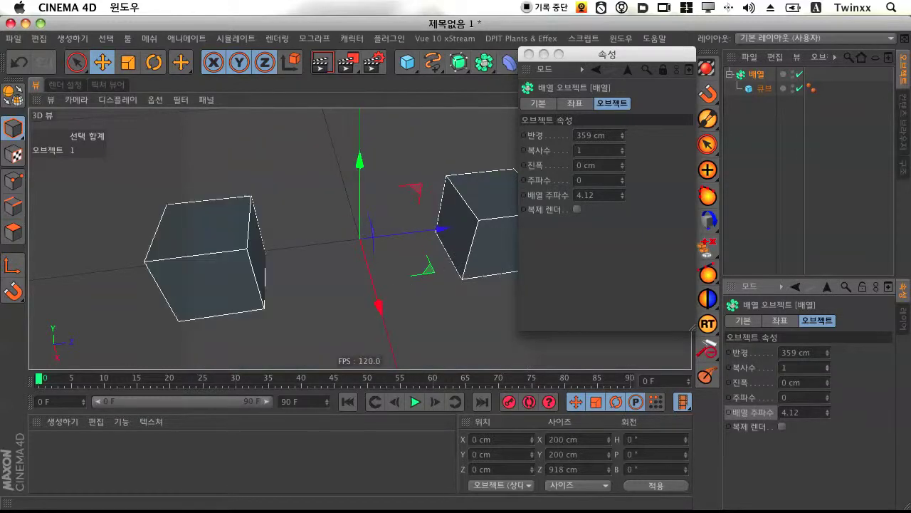
text(18)
key(Return)
drag(827, 367, 822, 372)
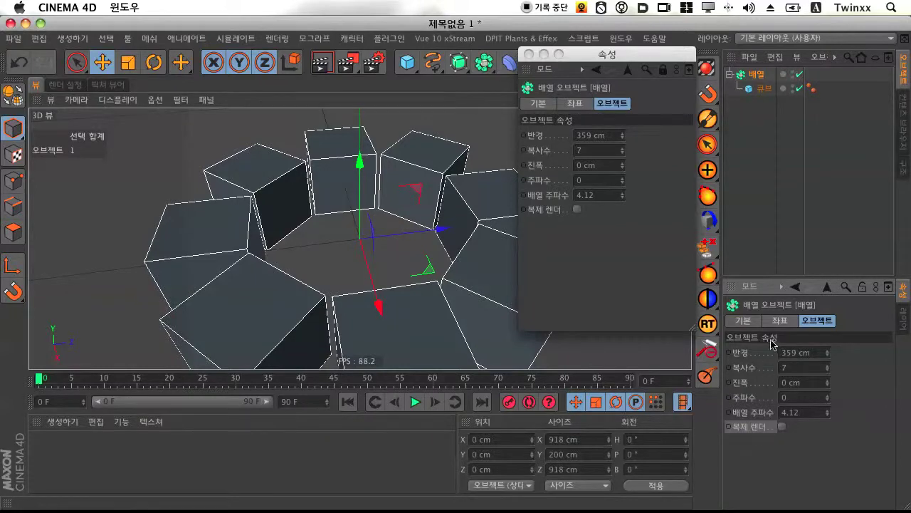
- Toggle the array's render instances option (복제 렌더) to compare both states and leave it enabled
click(783, 426)
click(783, 426)
click(306, 40)
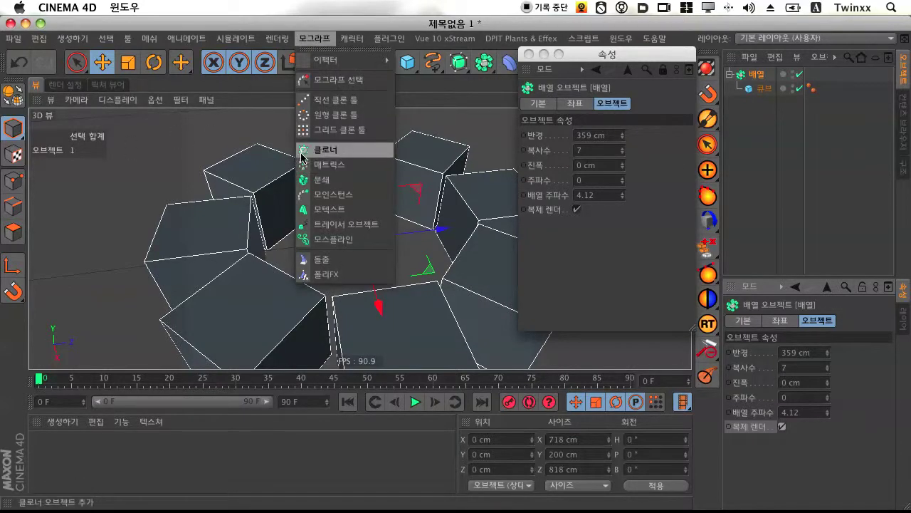
click(839, 475)
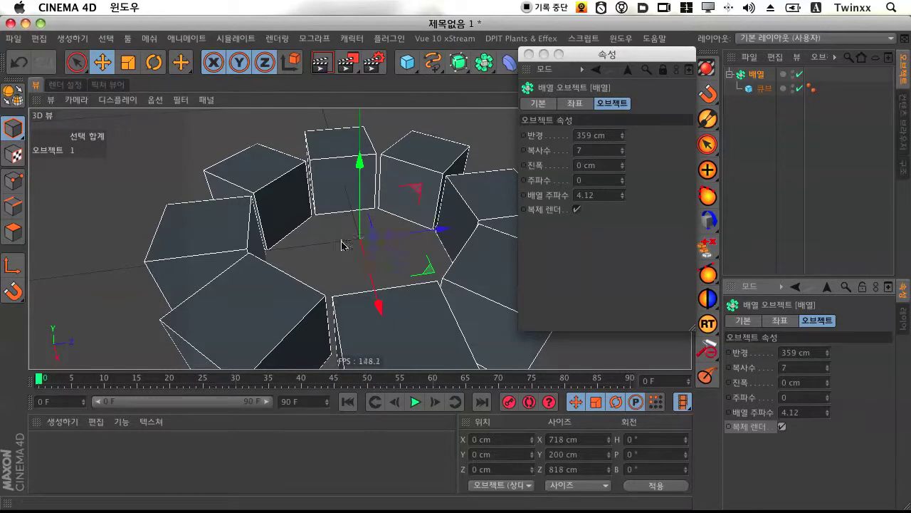
click(783, 426)
click(783, 426)
click(782, 426)
- Set the array's number of copies (복사수) to 10
click(549, 152)
drag(624, 149, 623, 147)
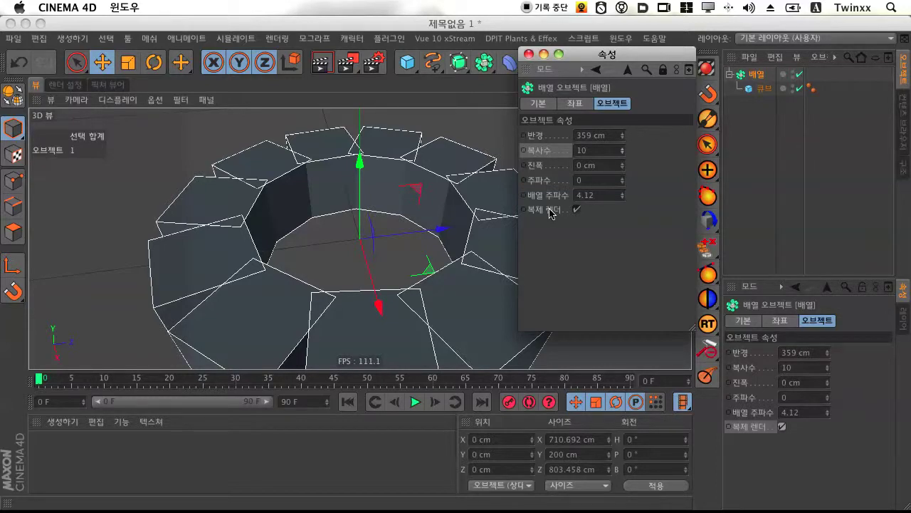
- Toggle the array's render instances (복제 렌더) off and on again and close the floating attributes window
click(579, 210)
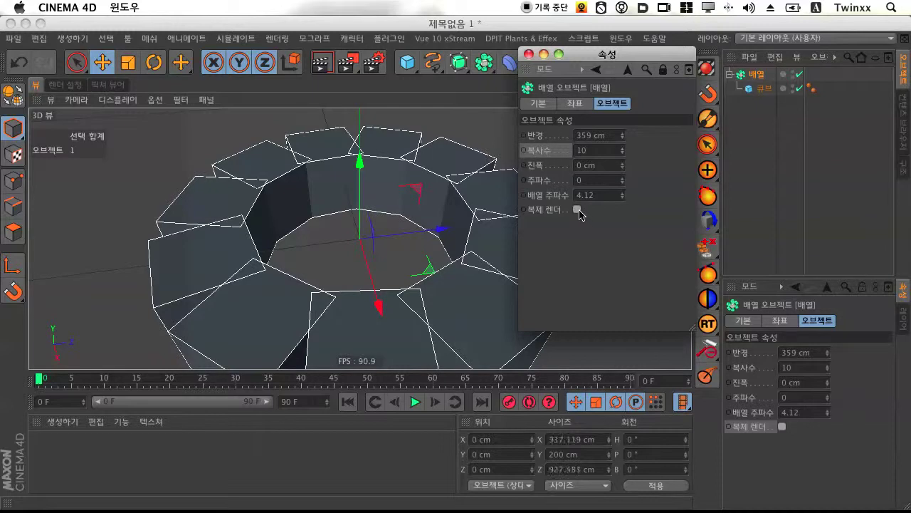
click(580, 210)
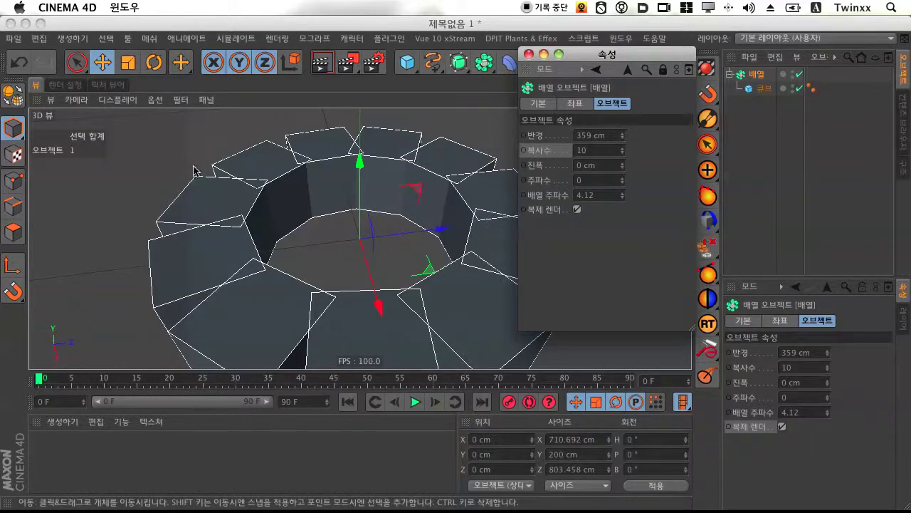
click(528, 55)
- Compare the array from several angles with render instances (복제 렌더) on and off, and leave the option disabled
drag(673, 101, 624, 125)
click(782, 426)
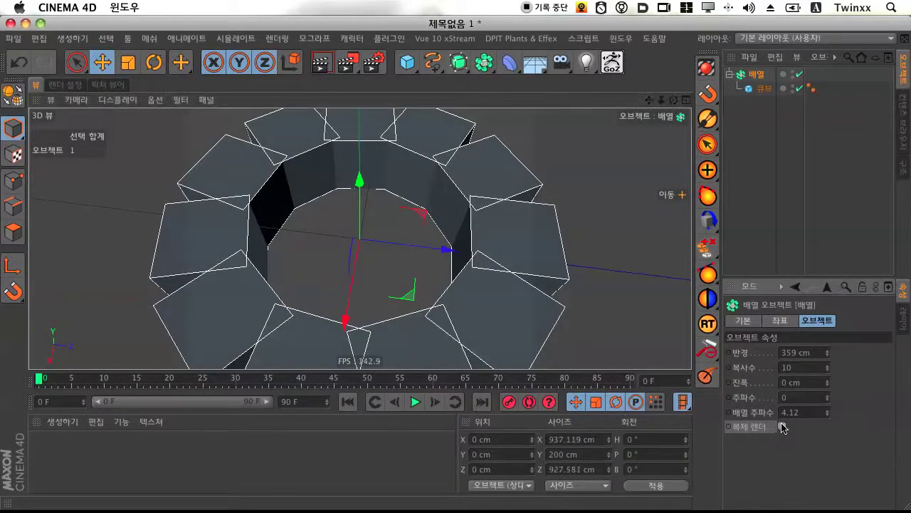
drag(674, 100, 613, 124)
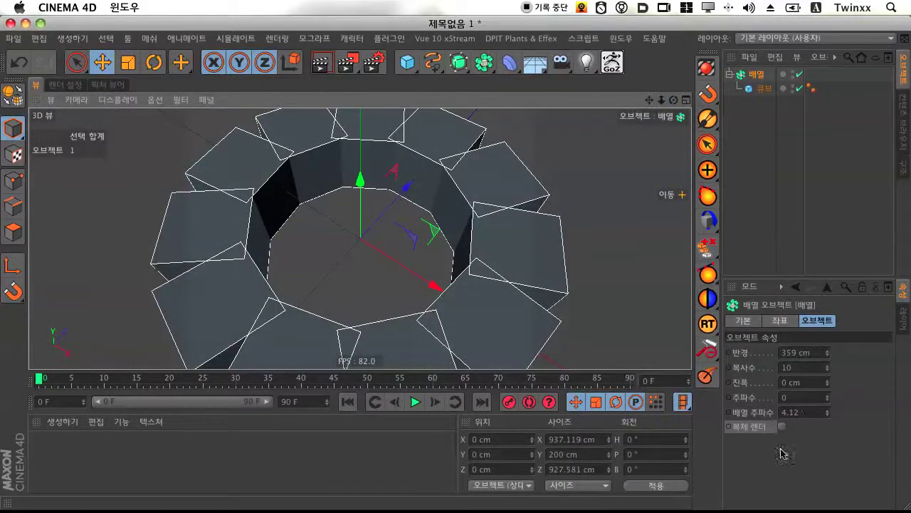
click(782, 426)
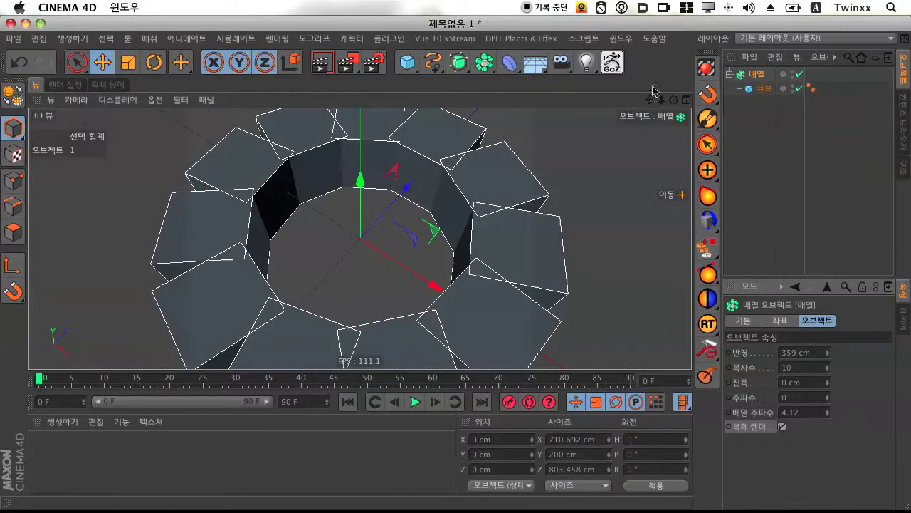
mouse_move(674, 99)
mouse_down()
mouse_move(534, 100)
mouse_move(674, 99)
mouse_up()
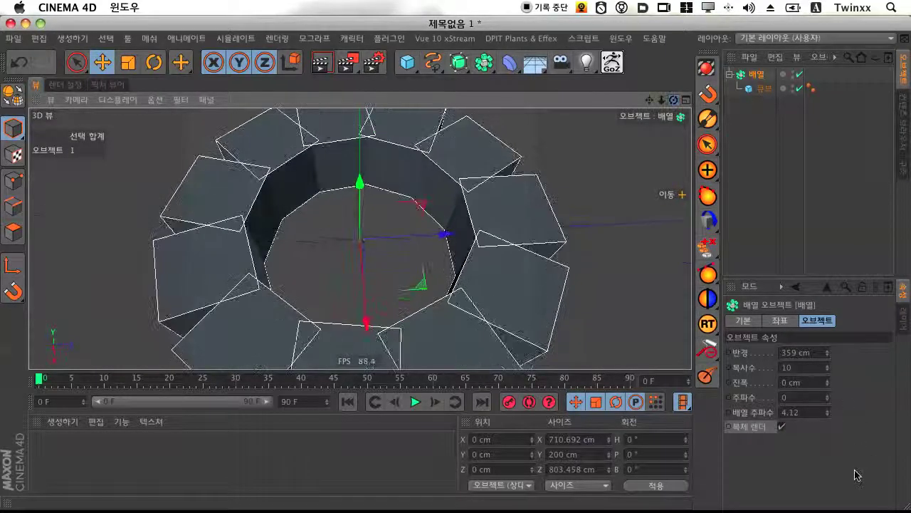
click(781, 427)
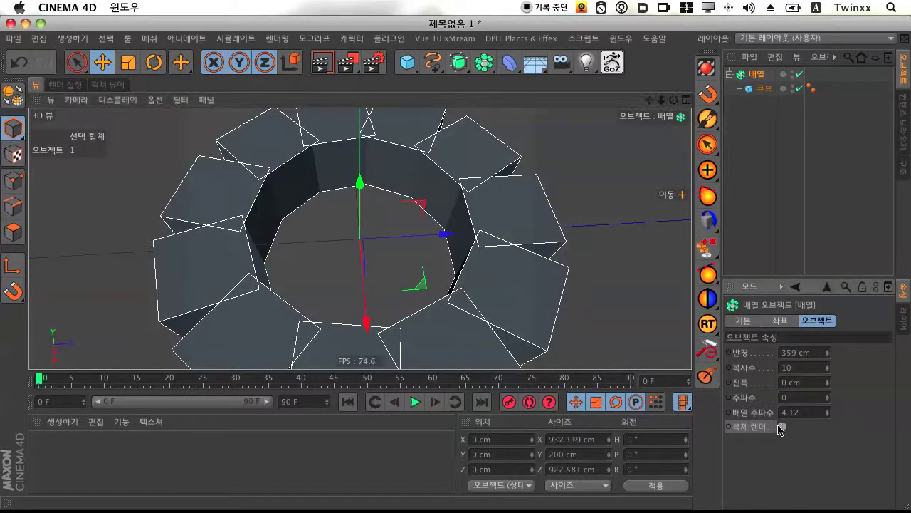
- Set the array's radius (반경) to 513 cm
click(764, 89)
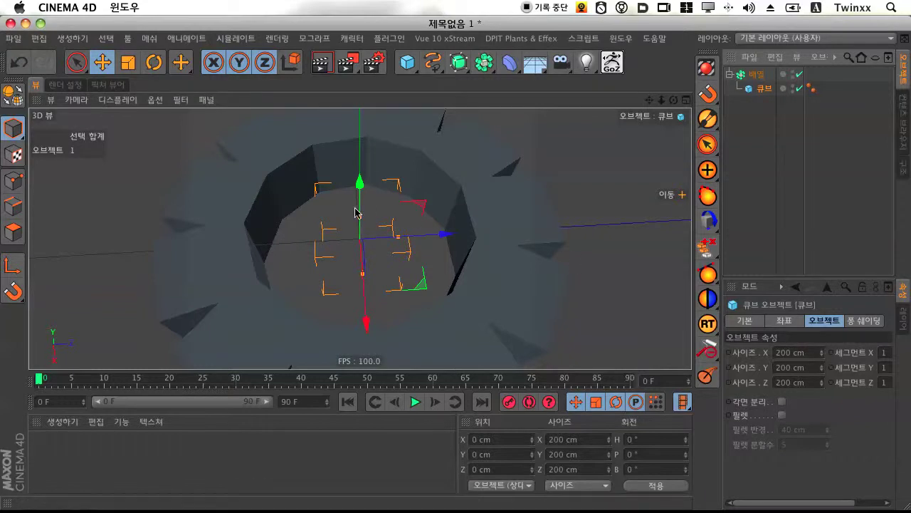
click(762, 75)
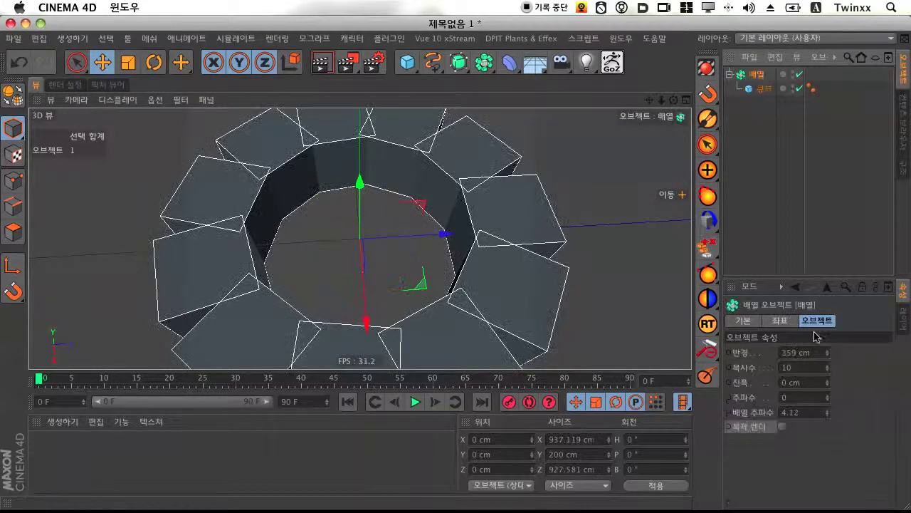
drag(828, 352, 827, 331)
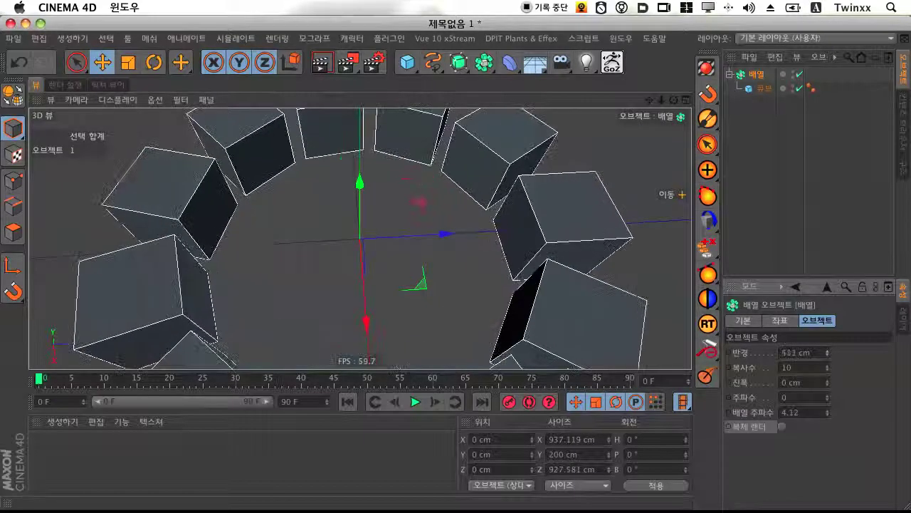
scroll(376, 331, down, 5)
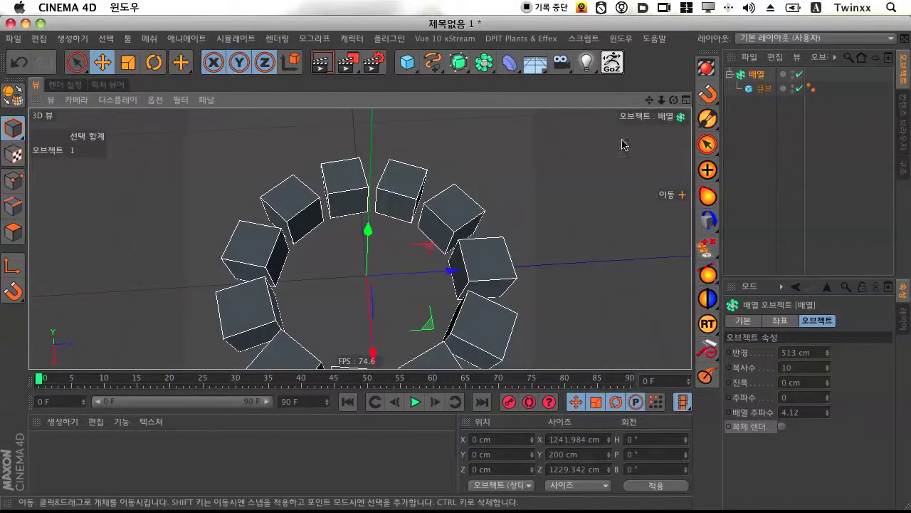
drag(649, 100, 625, 71)
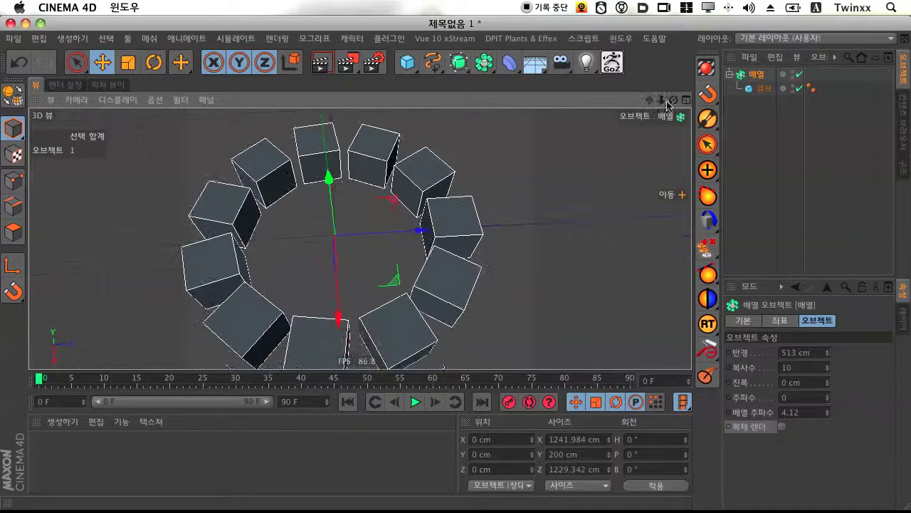
- Enable the fillet (필렛) on the cube and set its fillet radius to 22 cm
click(766, 89)
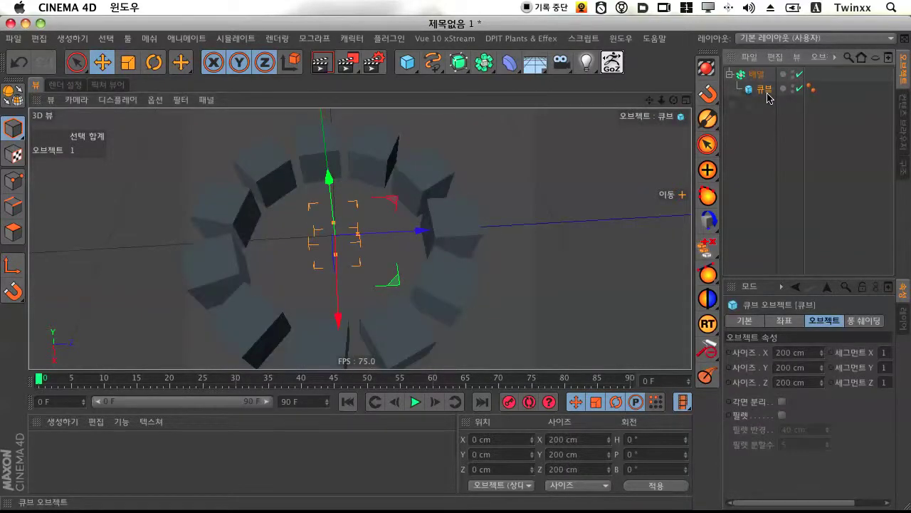
click(783, 415)
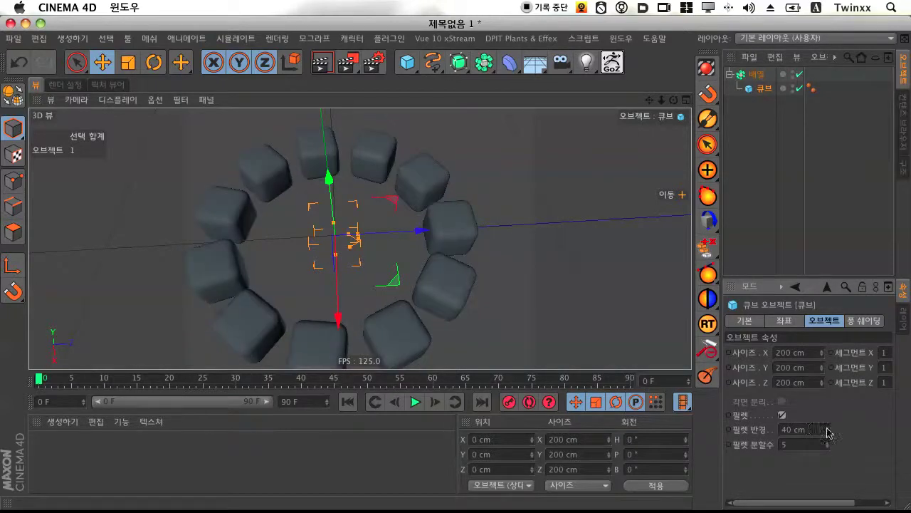
mouse_move(828, 430)
mouse_down()
mouse_move(828, 388)
mouse_move(828, 446)
mouse_up()
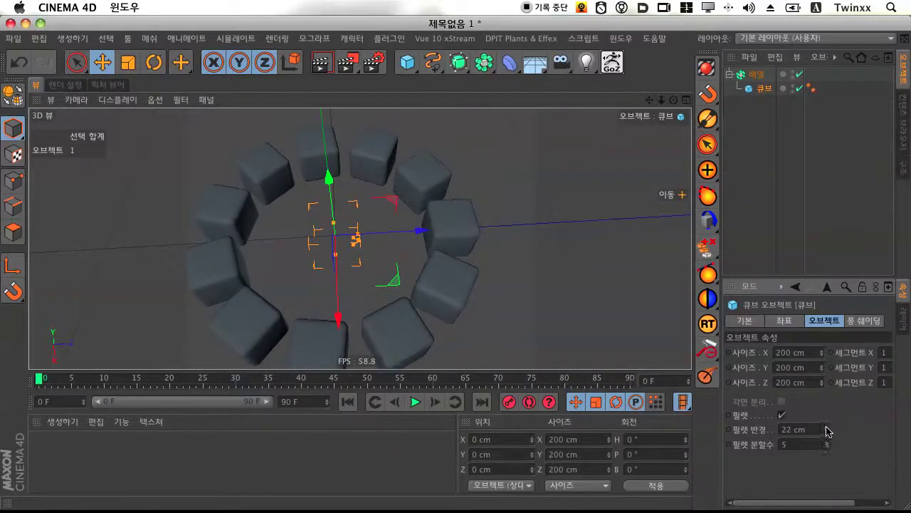
- Rotate the cube inside the array to a pitch of about -25.8°
click(766, 90)
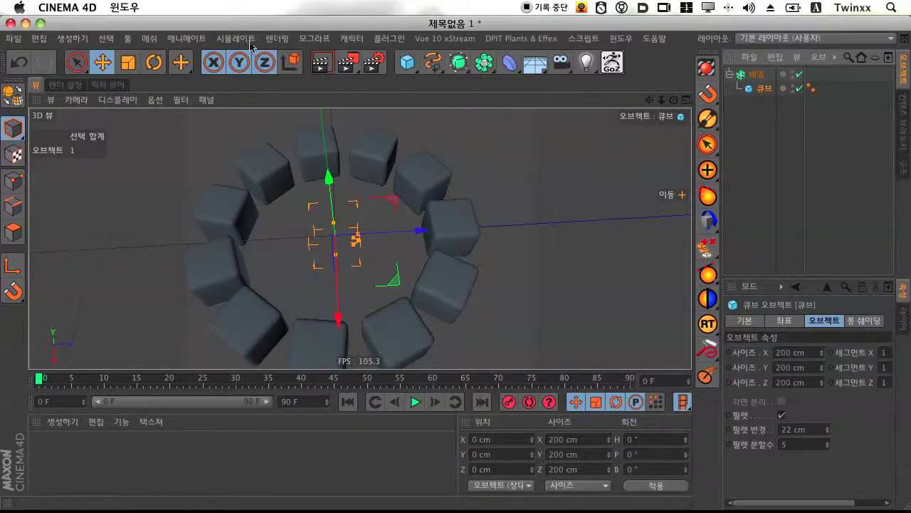
click(154, 62)
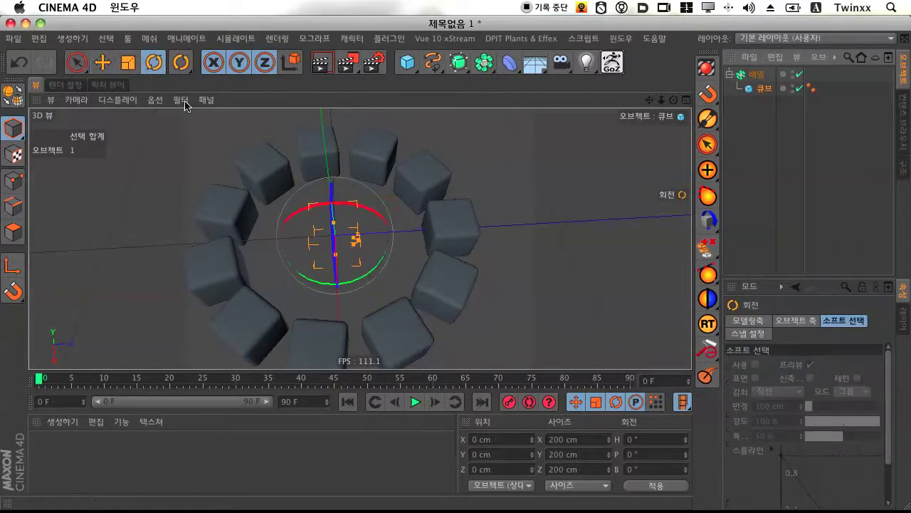
drag(332, 208, 408, 216)
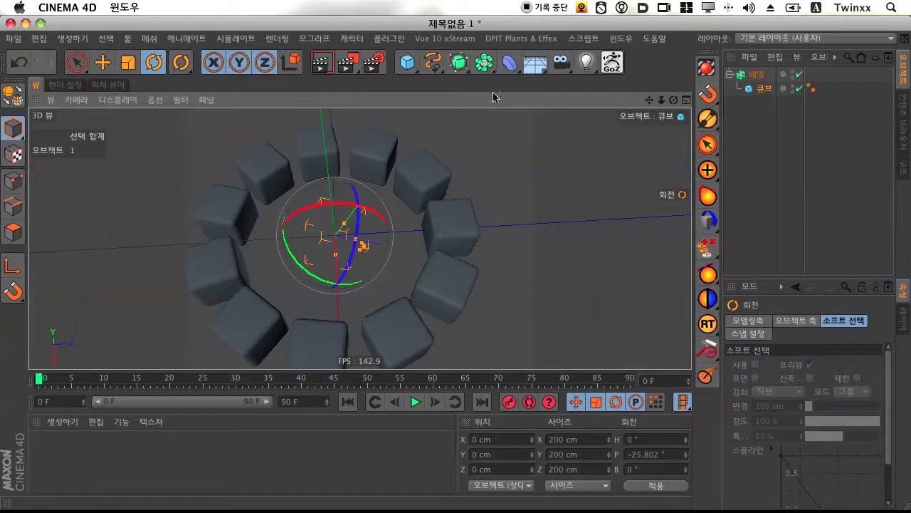
click(757, 75)
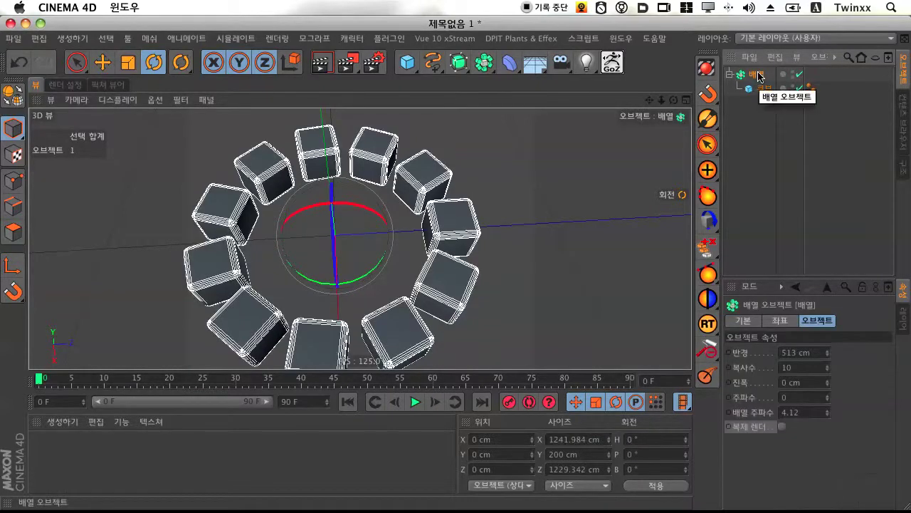
click(764, 88)
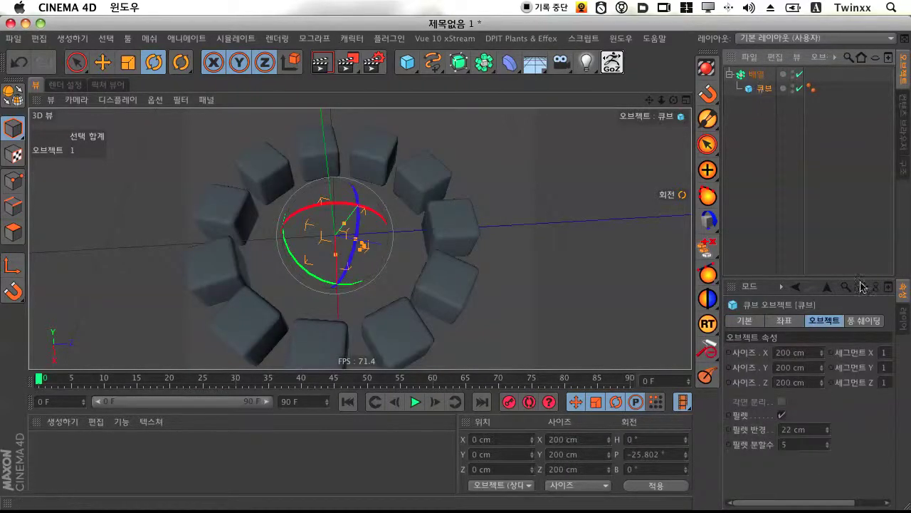
- Reset the cube's pitch rotation (R.P) to 0°
click(751, 326)
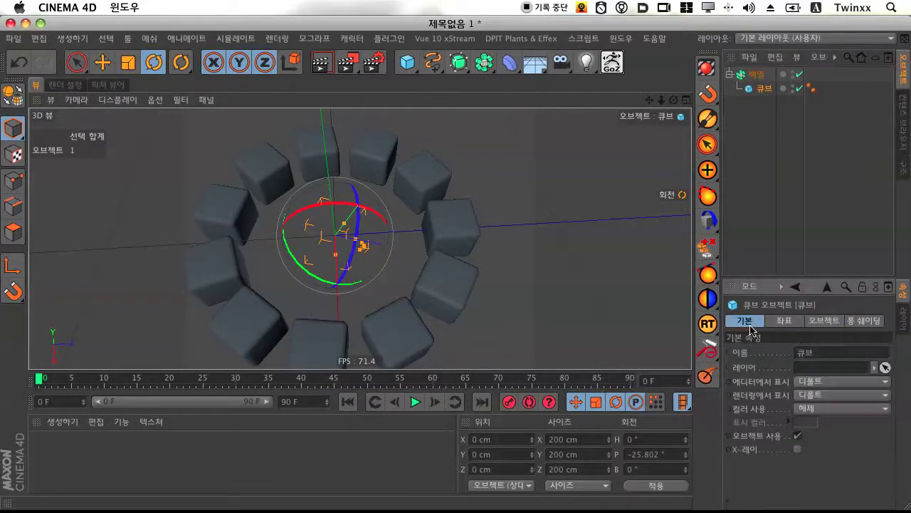
click(786, 328)
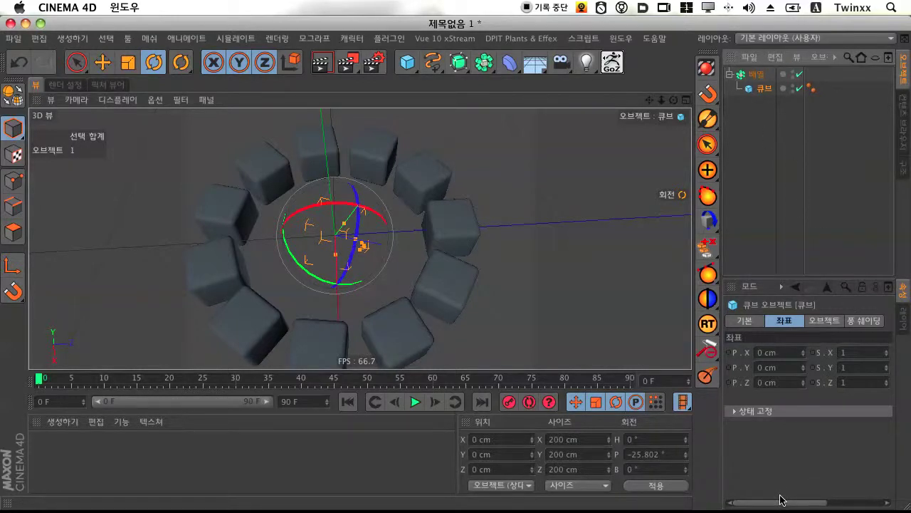
drag(781, 503, 874, 500)
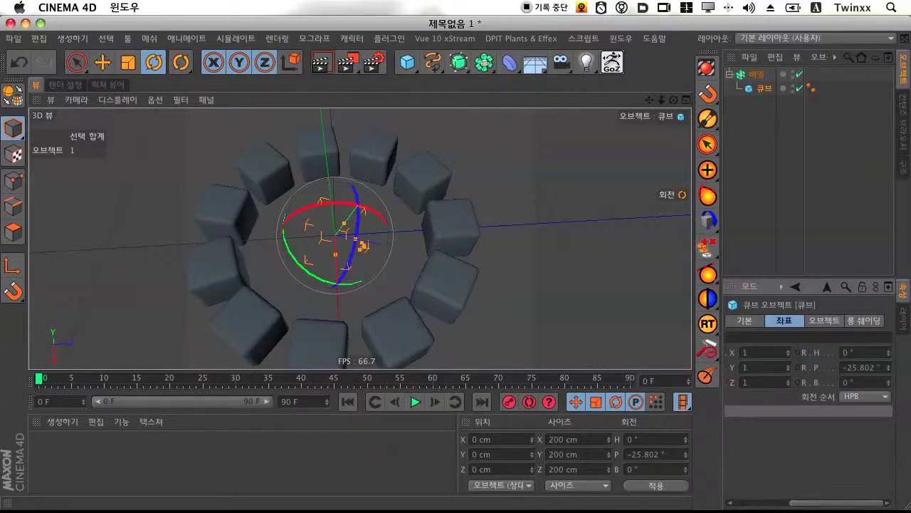
click(866, 368)
text(0)
key(Return)
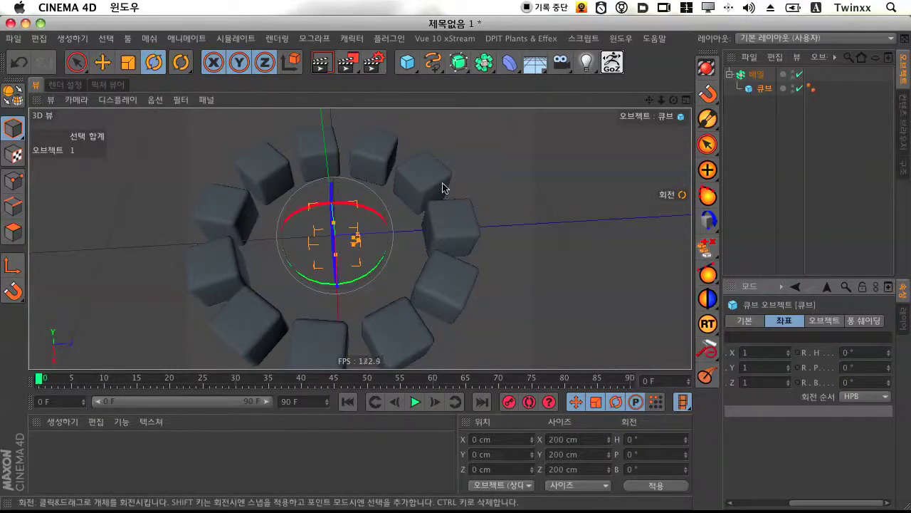
- Rotate the array object to a pitch of about -17.3°
click(447, 218)
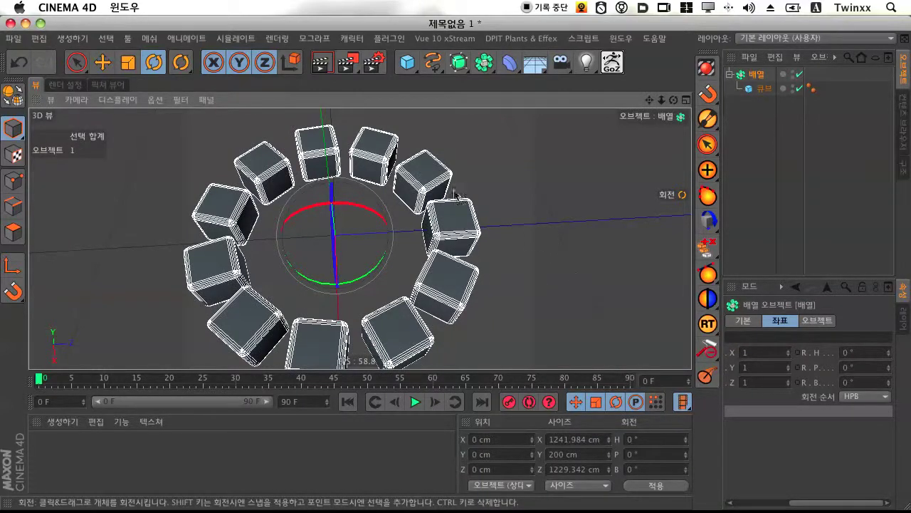
mouse_move(324, 208)
mouse_down()
mouse_move(339, 206)
mouse_move(321, 208)
mouse_up()
key(r)
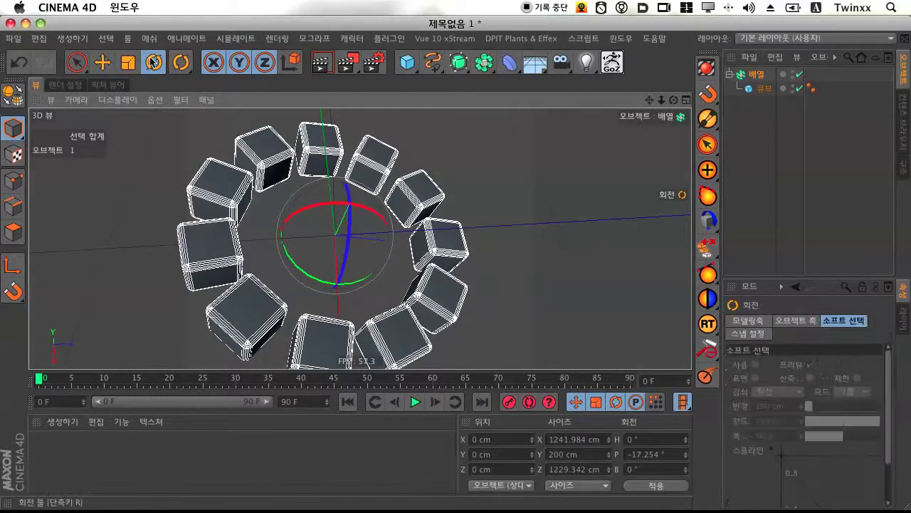
- Try the Rotate tool's object axis options on the array and bring its pitch to about 12.7°
click(813, 325)
click(870, 365)
drag(328, 209, 349, 228)
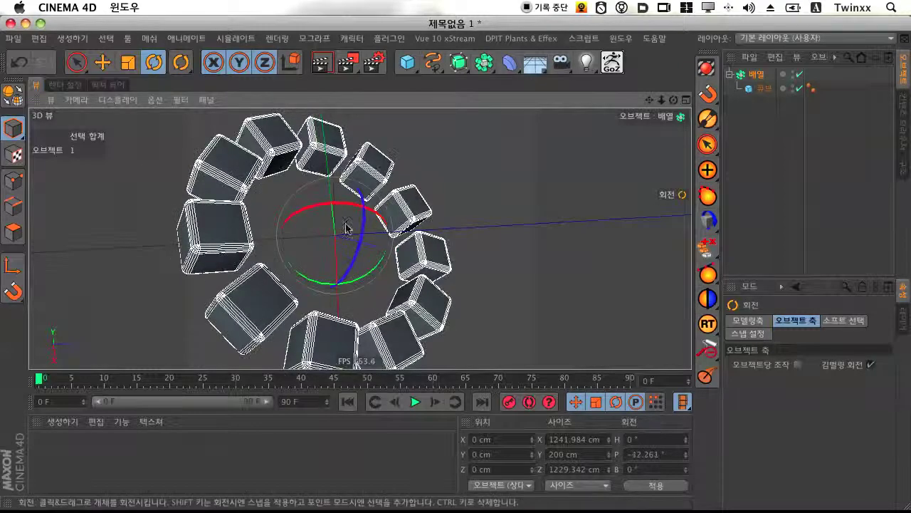
click(799, 364)
drag(377, 214, 305, 224)
click(530, 232)
key(ctrl+z)
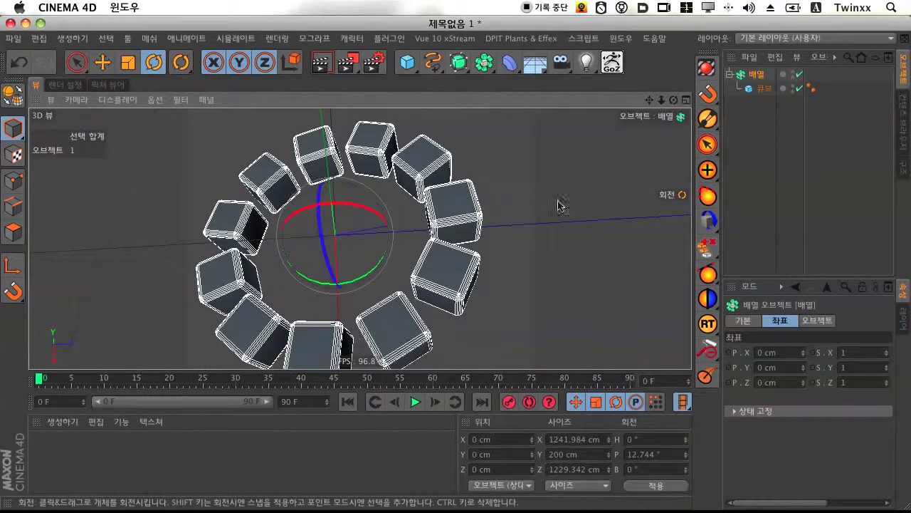
- Set the cube's pitch rotation (R.P) to -7° in its coordinates
click(751, 321)
click(764, 89)
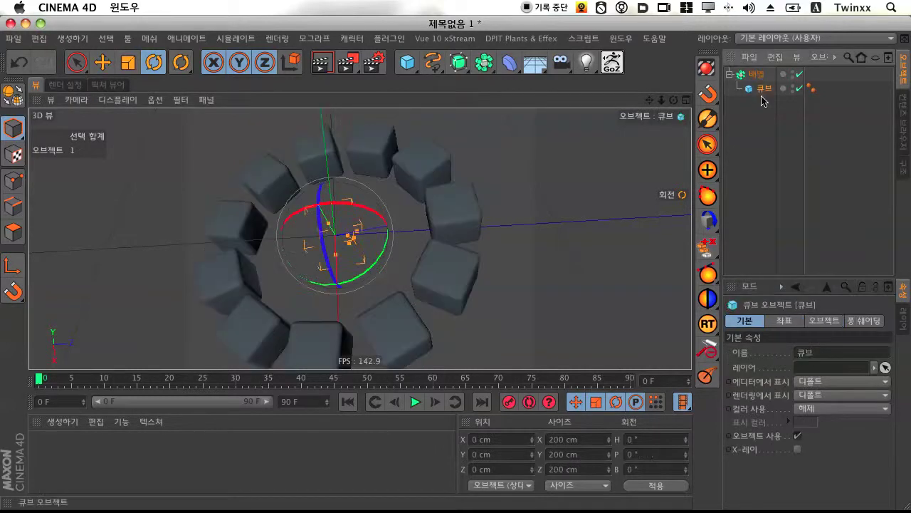
click(785, 321)
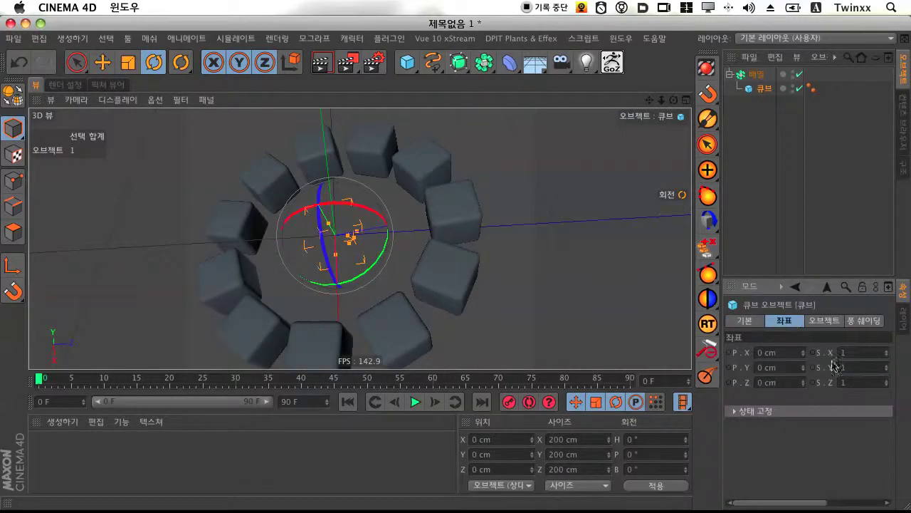
drag(799, 507, 856, 507)
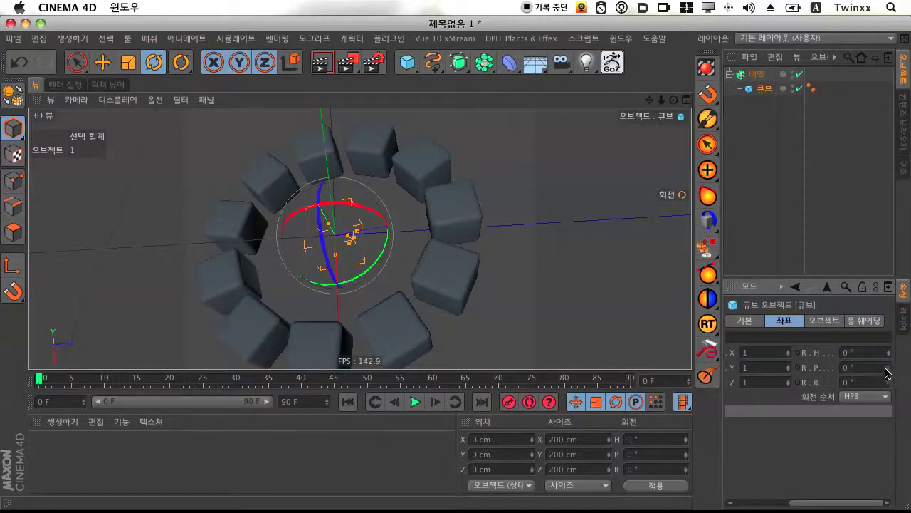
drag(890, 367, 889, 377)
drag(828, 505, 791, 505)
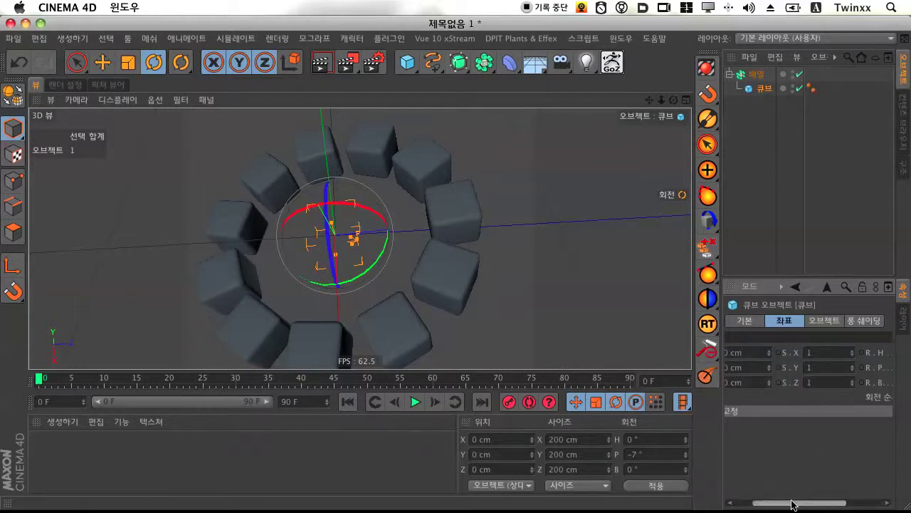
- Set the cube's X scale to 1.57, shift its X position in the negative direction, and select the array
drag(852, 352, 852, 333)
drag(798, 504, 778, 504)
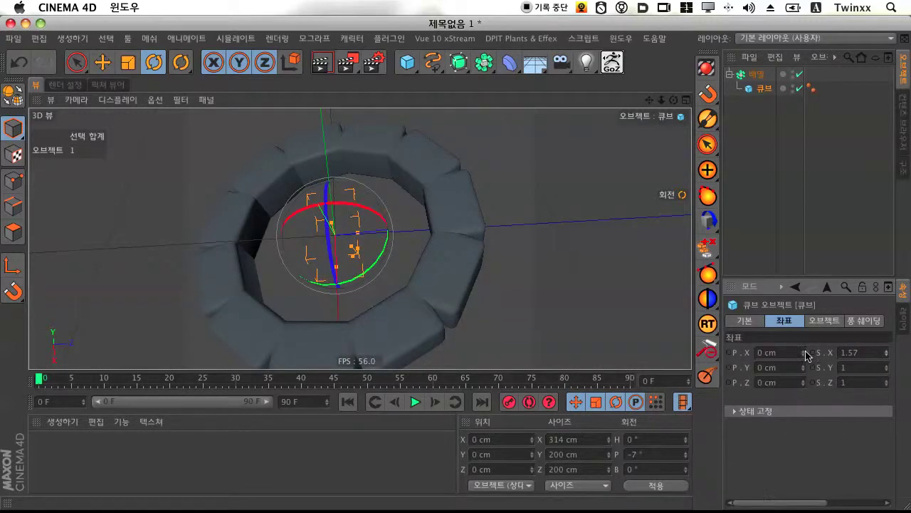
mouse_move(804, 353)
mouse_down()
mouse_move(804, 367)
mouse_move(803, 340)
mouse_up()
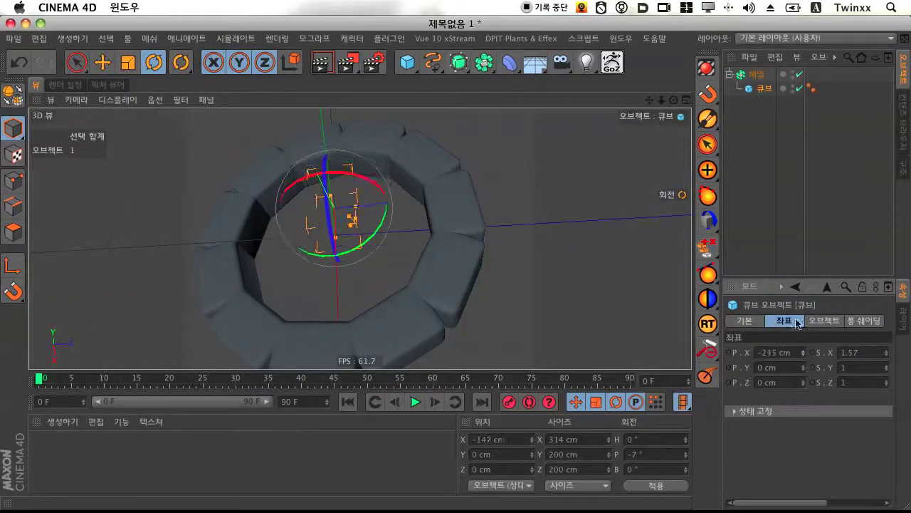
click(757, 74)
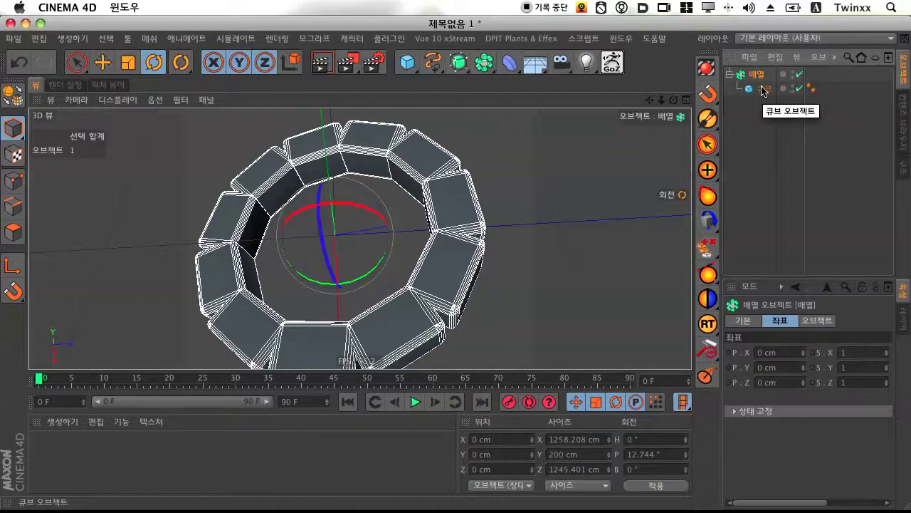
- Set the X scale of the cube inside the array back to 1 in its coordinates
click(764, 89)
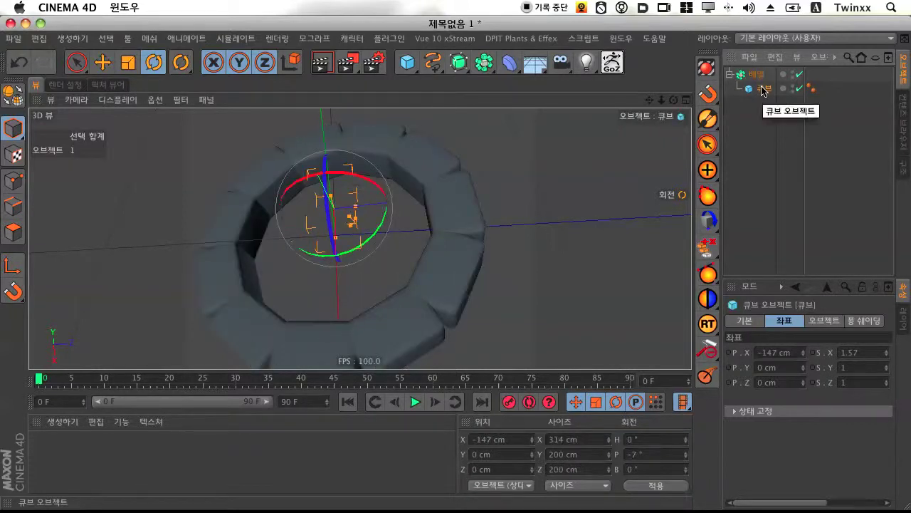
click(760, 76)
click(765, 89)
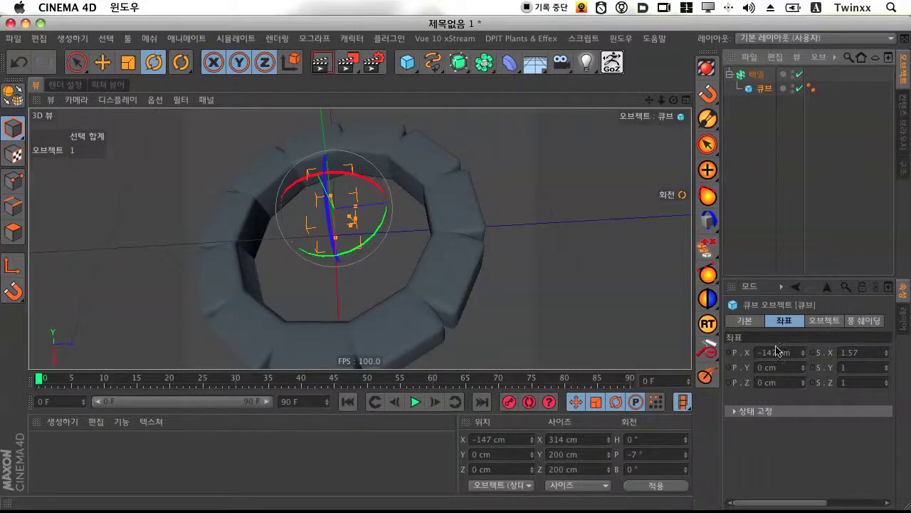
drag(799, 502, 855, 502)
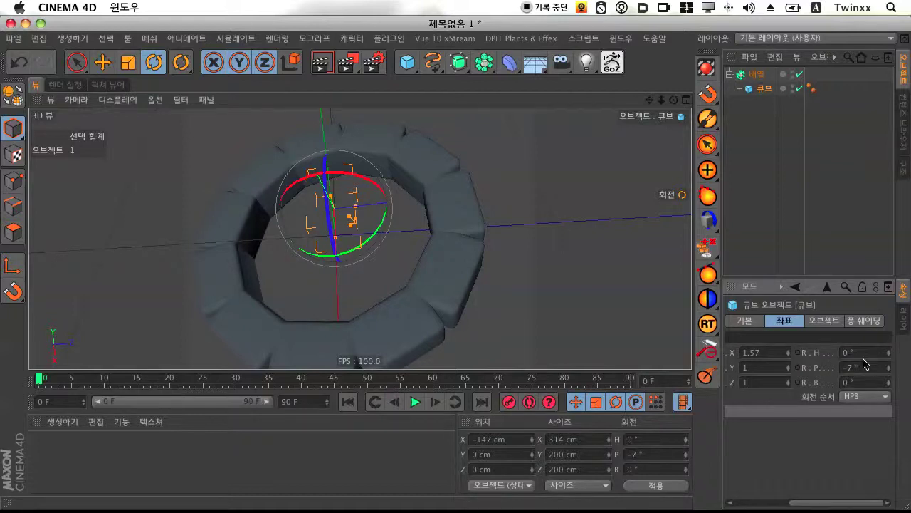
click(765, 353)
text(1)
key(Return)
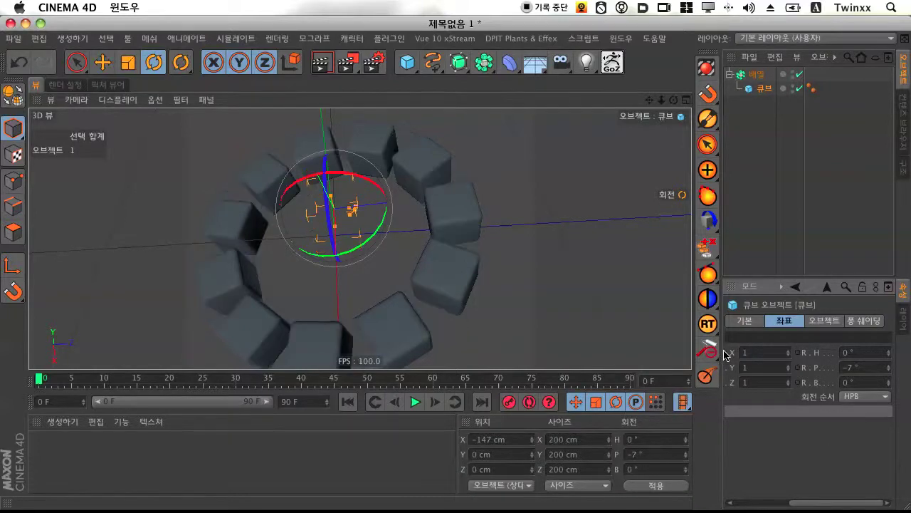
- Set the cube's X size to 221 cm in its object properties
click(825, 320)
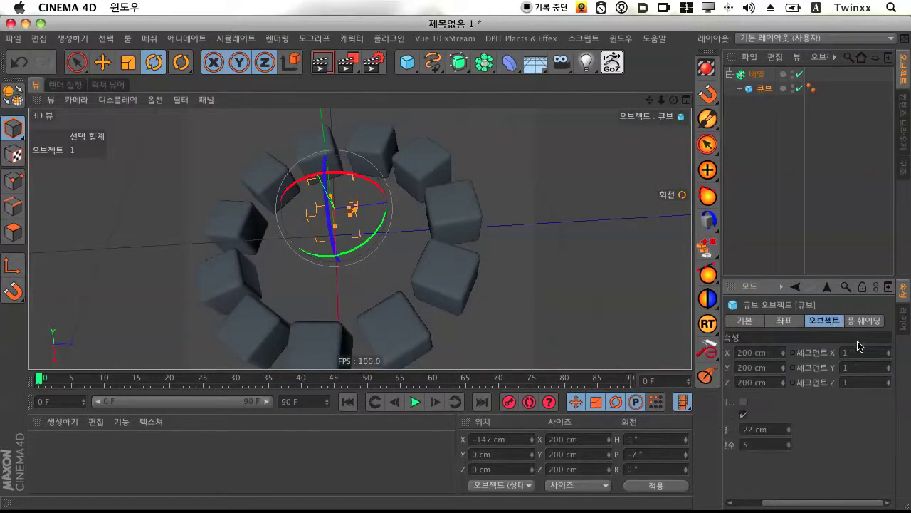
mouse_move(785, 358)
mouse_down()
mouse_move(829, 358)
mouse_move(798, 358)
mouse_up()
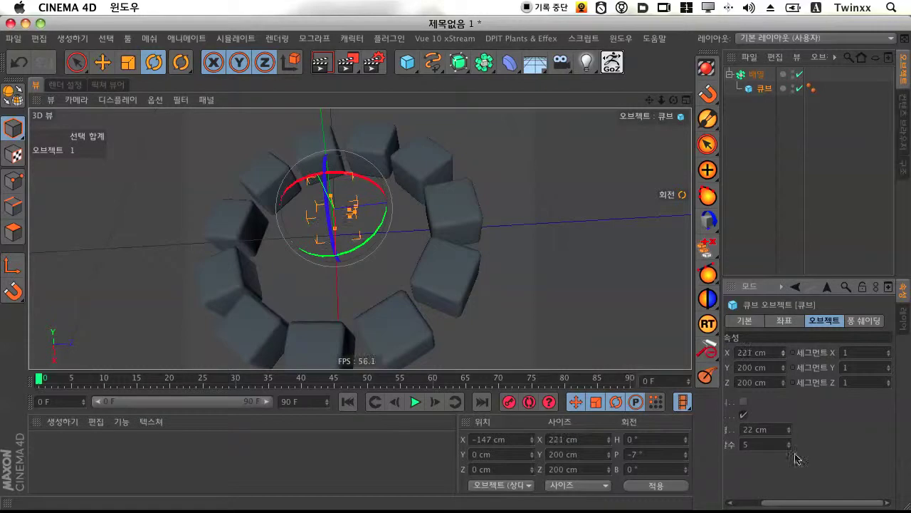
drag(815, 503, 785, 503)
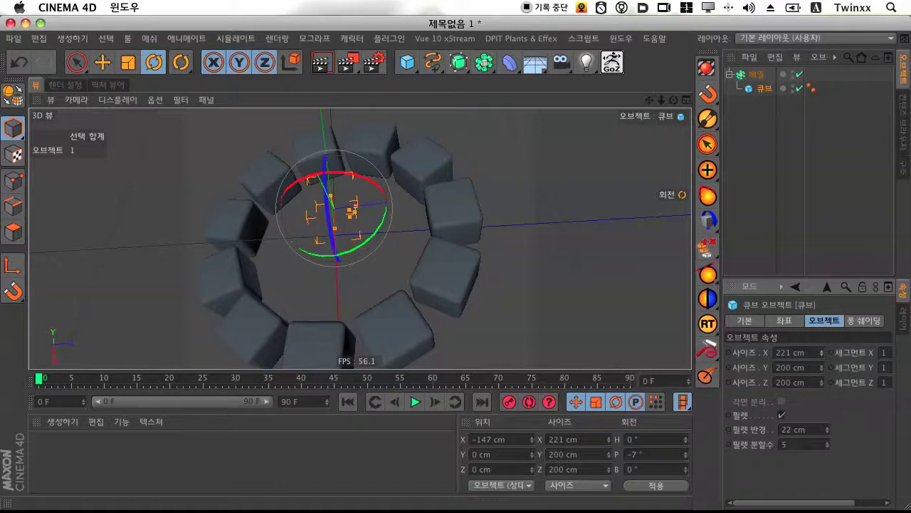
- Hide the array object so that its cube copies no longer show in the viewport
click(797, 75)
click(797, 75)
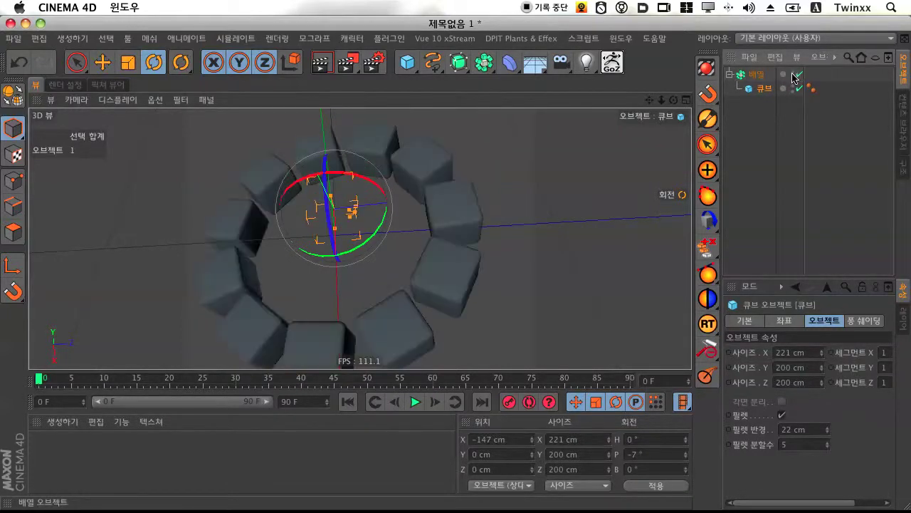
double_click(793, 73)
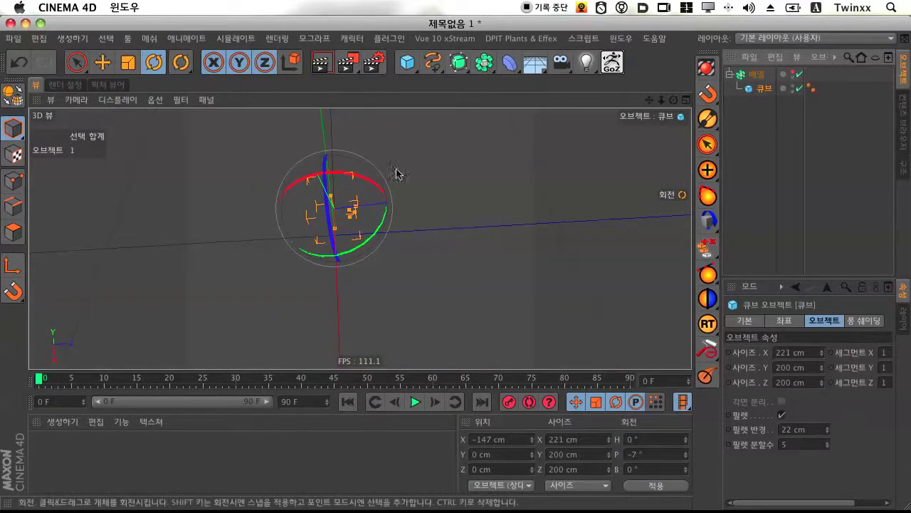
click(478, 63)
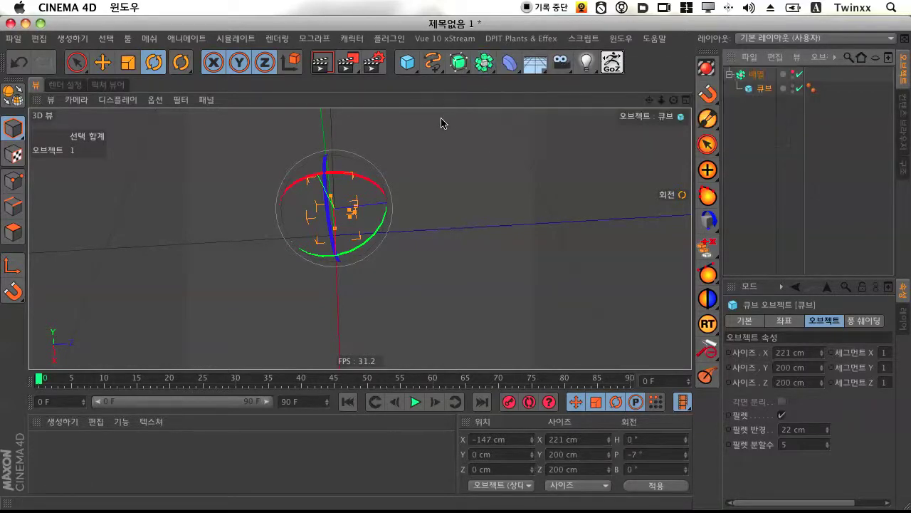
- Add a sphere primitive at the origin, frame it closer in the view and activate the Move tool
click(407, 62)
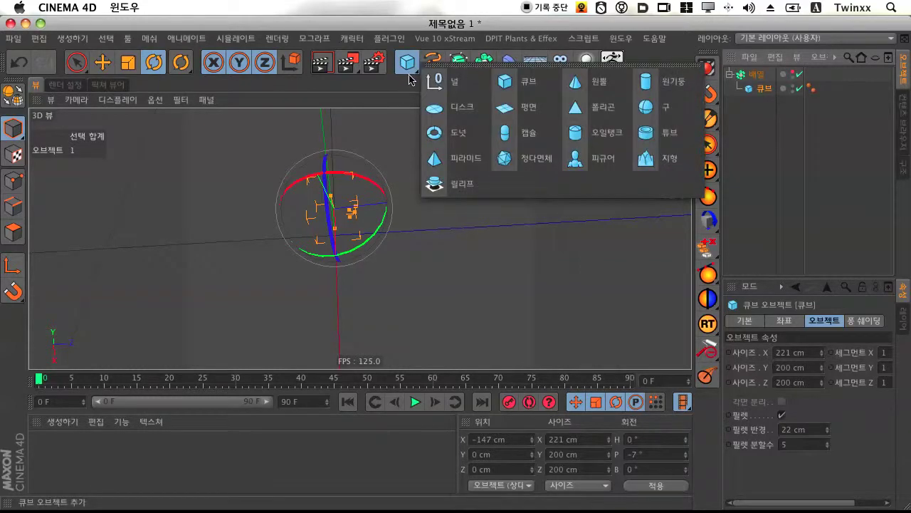
click(646, 106)
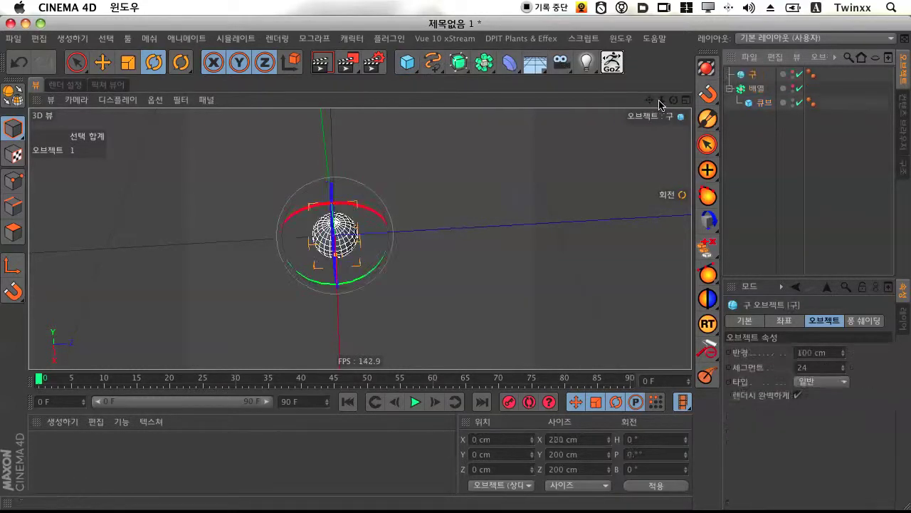
scroll(453, 206, up, 5)
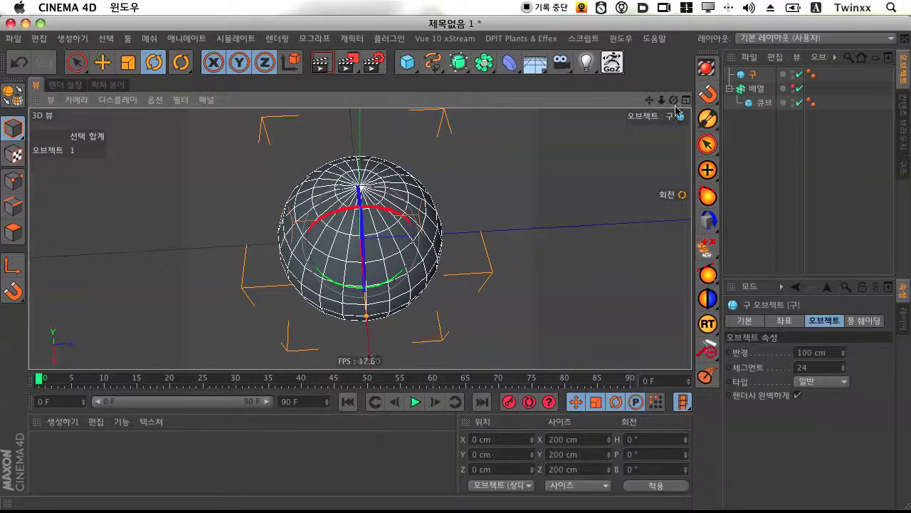
mouse_move(675, 105)
mouse_down()
mouse_move(666, 114)
mouse_move(675, 105)
mouse_up()
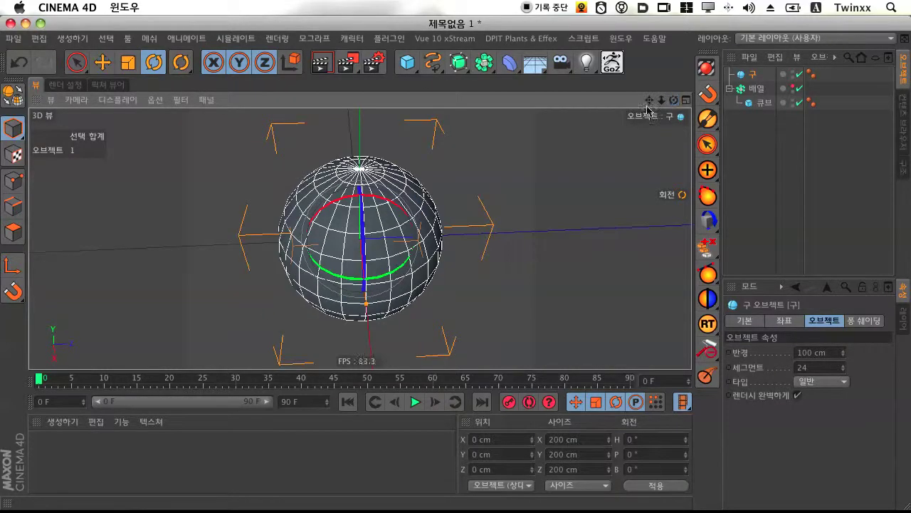
click(95, 69)
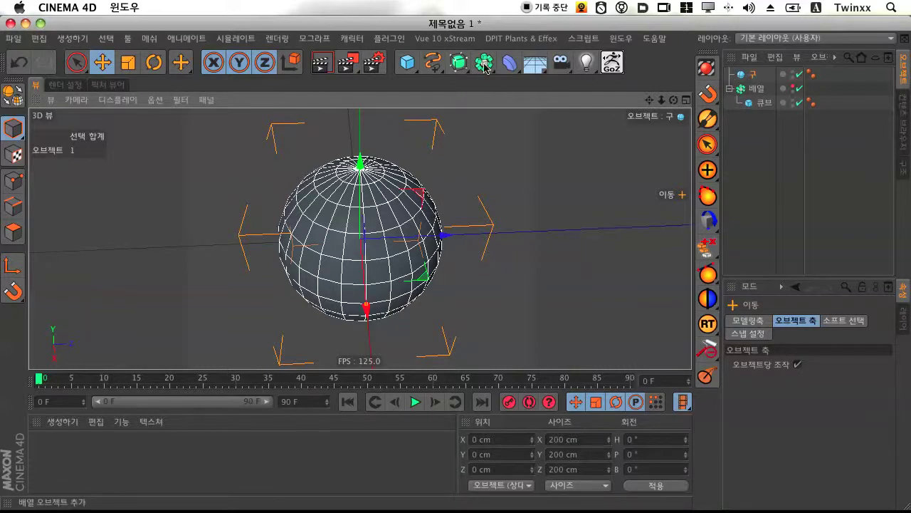
- Add an Atom Array as the parent of the sphere and select the sphere inside it
drag(484, 62, 508, 80)
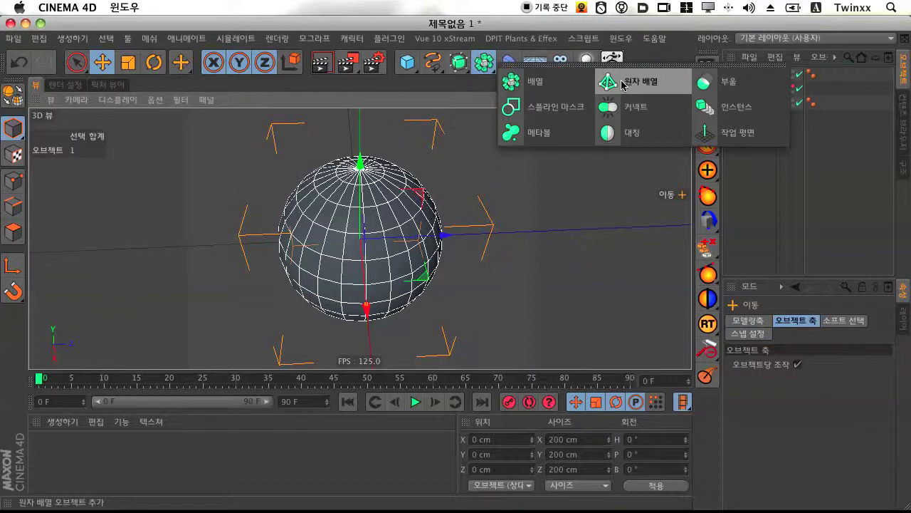
alt+click(622, 82)
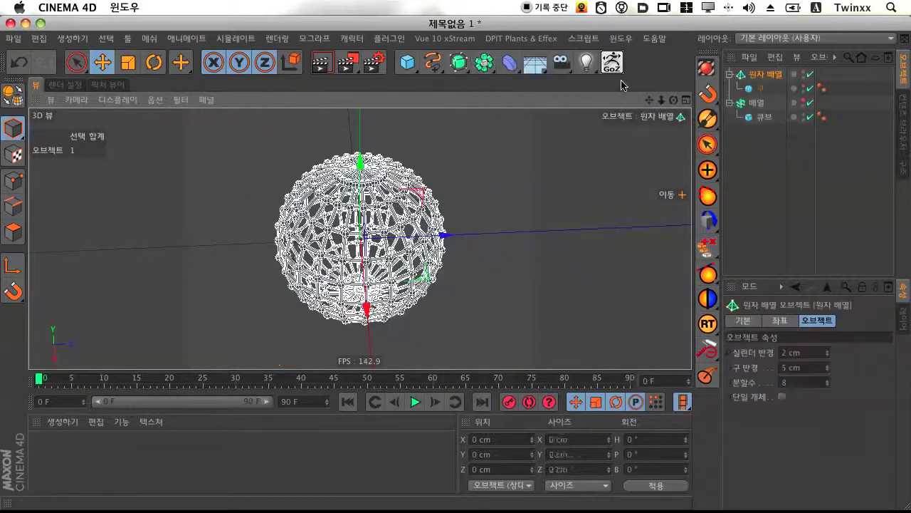
click(515, 198)
click(758, 89)
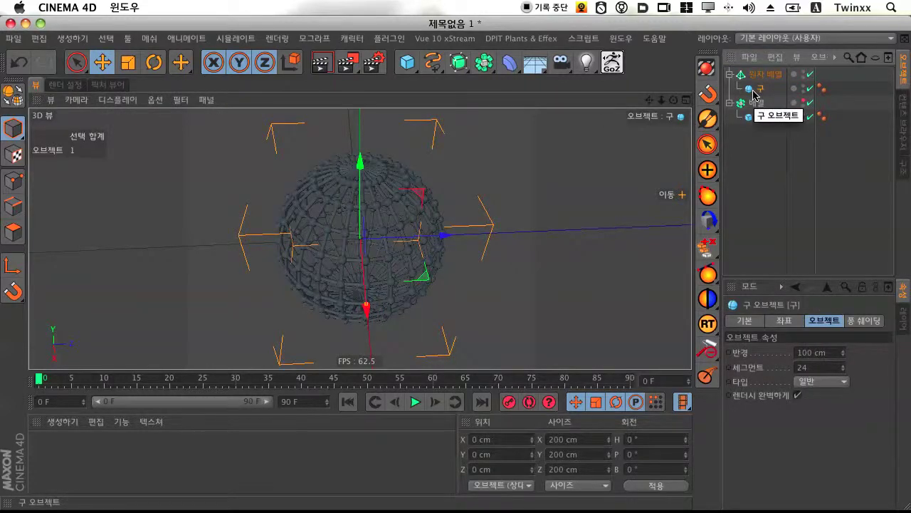
- Disable and re-enable the Atom Array to compare the sphere's plain mesh with the atom structure
click(809, 74)
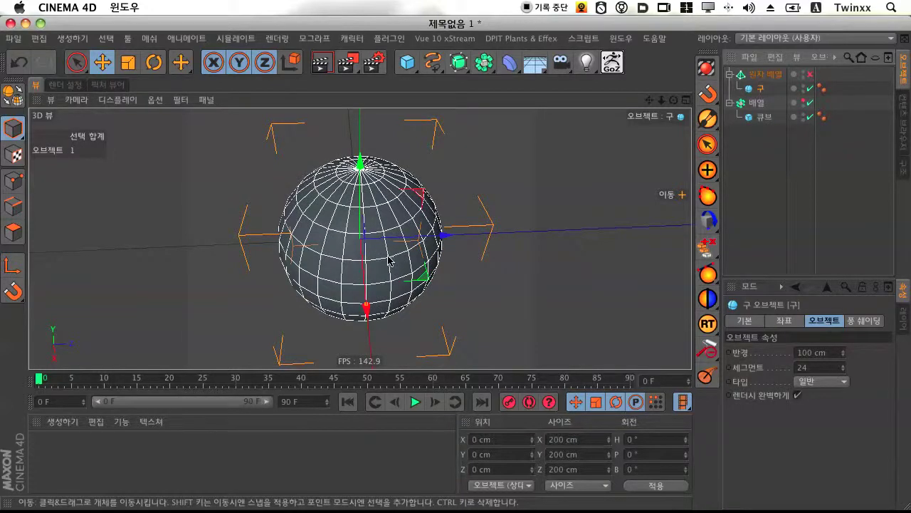
click(769, 74)
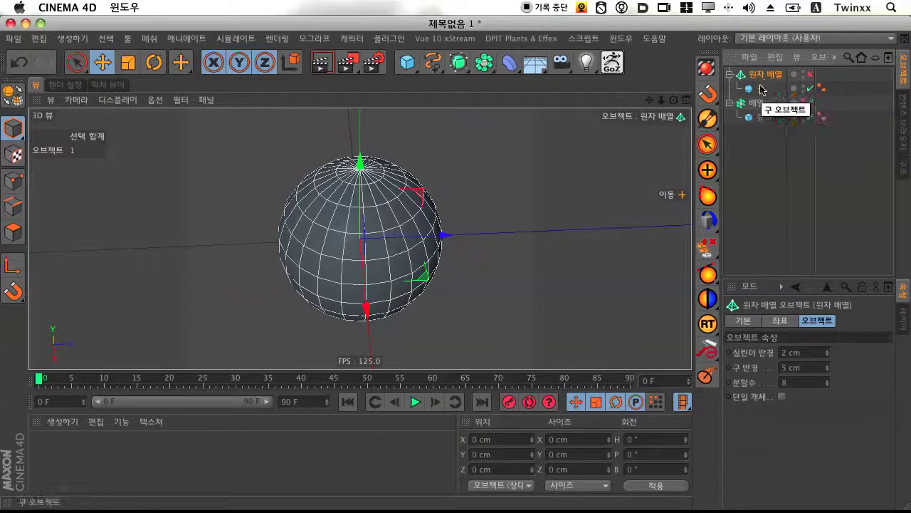
click(763, 85)
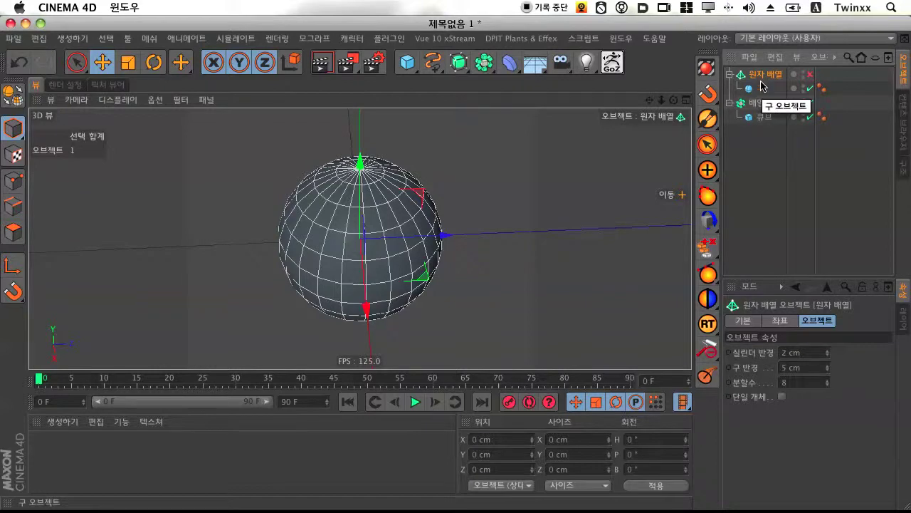
click(810, 74)
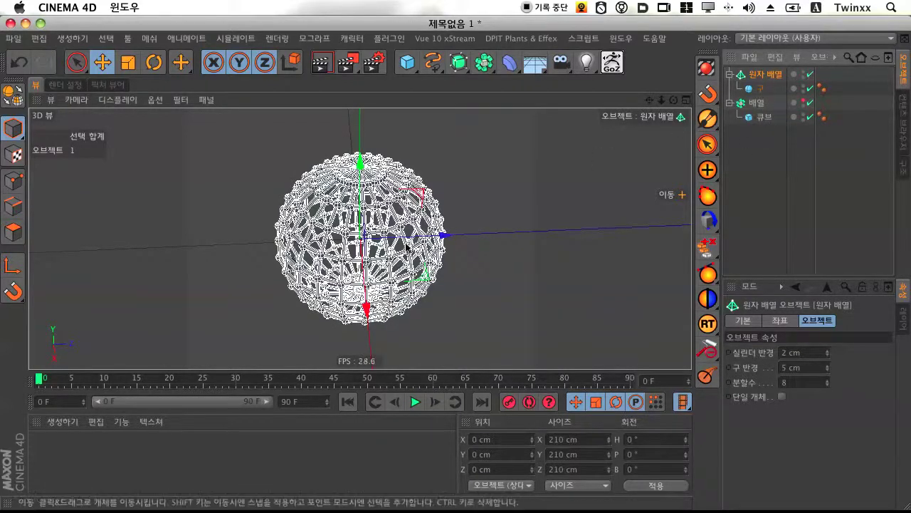
click(505, 207)
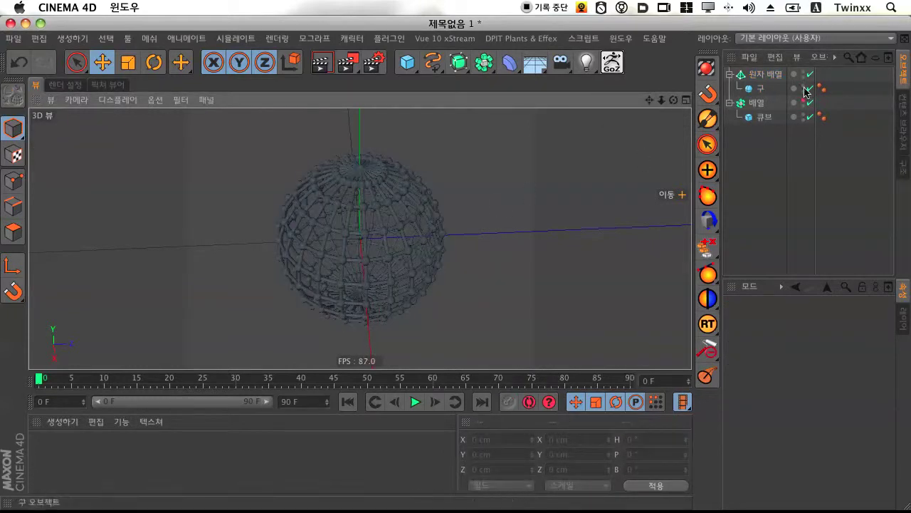
- Set the Atom Array's cylinder radius to 1.72 cm, sphere radius to 4.23 cm and subdivisions to 5
click(772, 76)
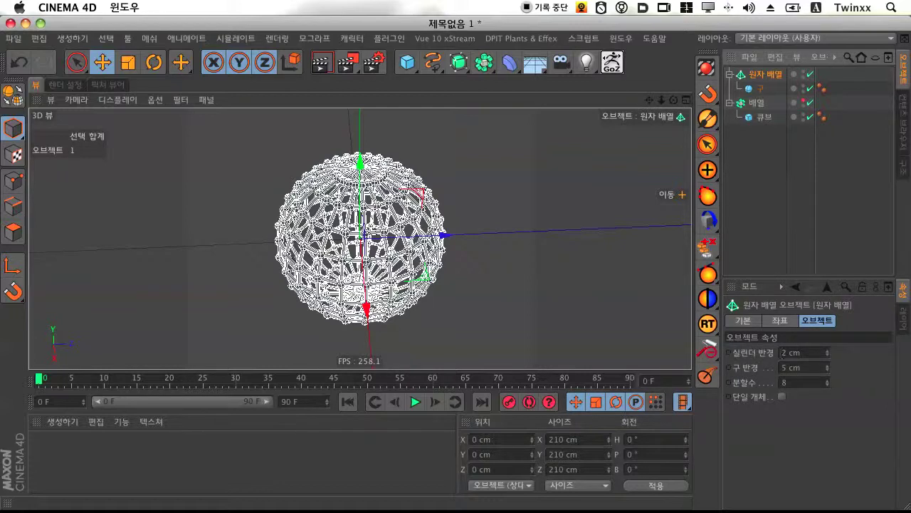
click(827, 351)
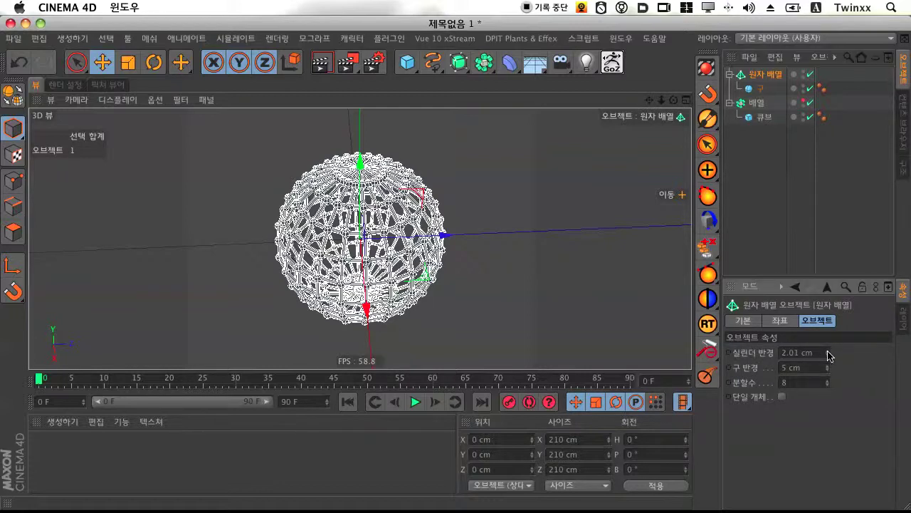
drag(827, 352, 827, 389)
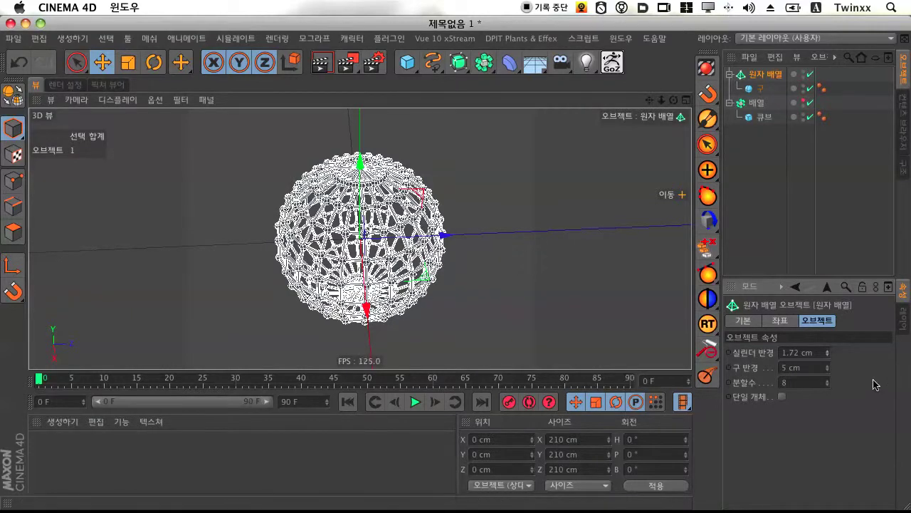
drag(828, 367, 826, 403)
- Try the Atom Array's single object option (단일 개체) and leave it disabled
click(781, 397)
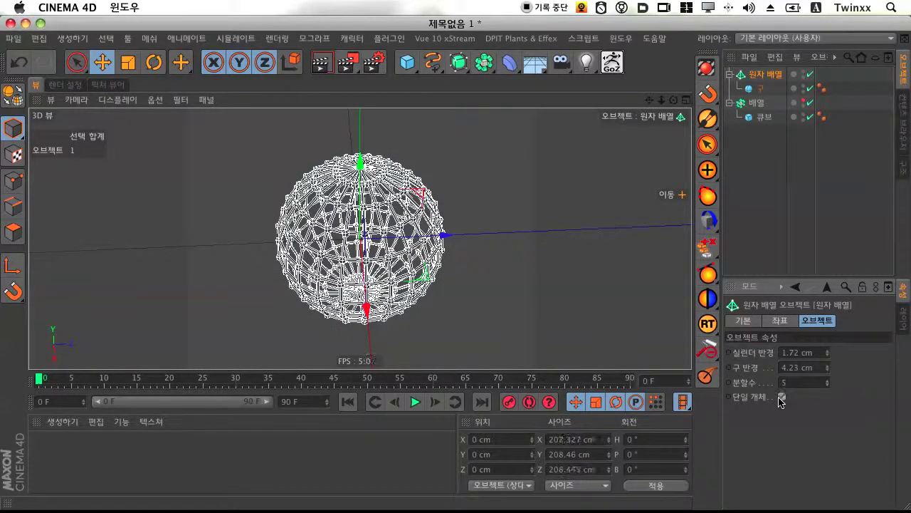
click(781, 397)
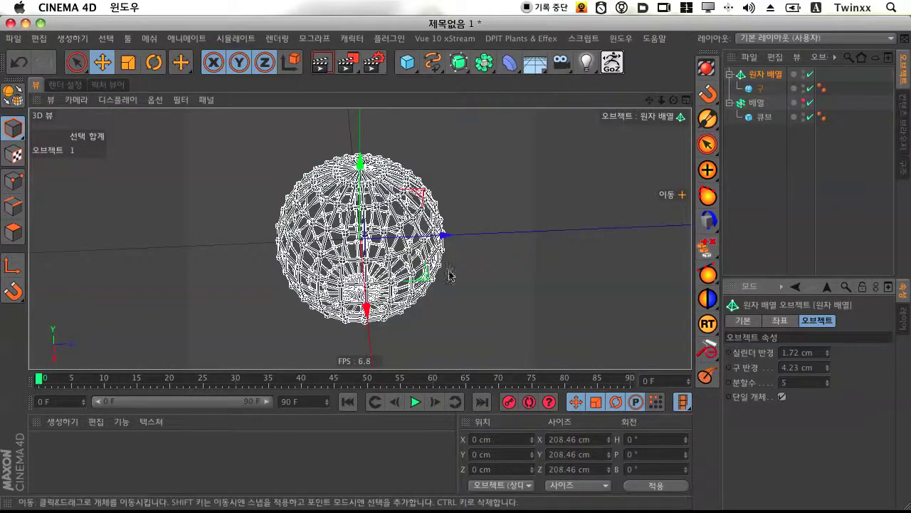
click(781, 397)
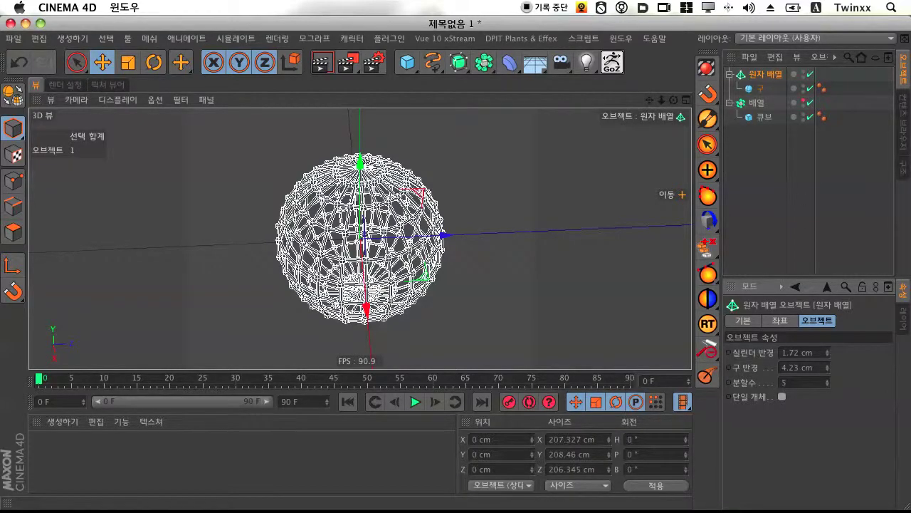
- Hide the Atom Array and add a new cube primitive at the origin
click(479, 63)
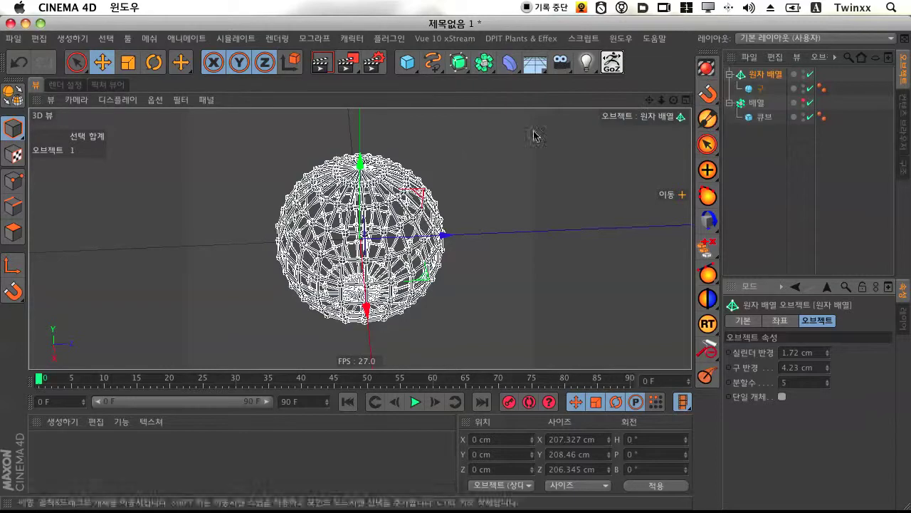
click(805, 74)
drag(419, 67, 533, 82)
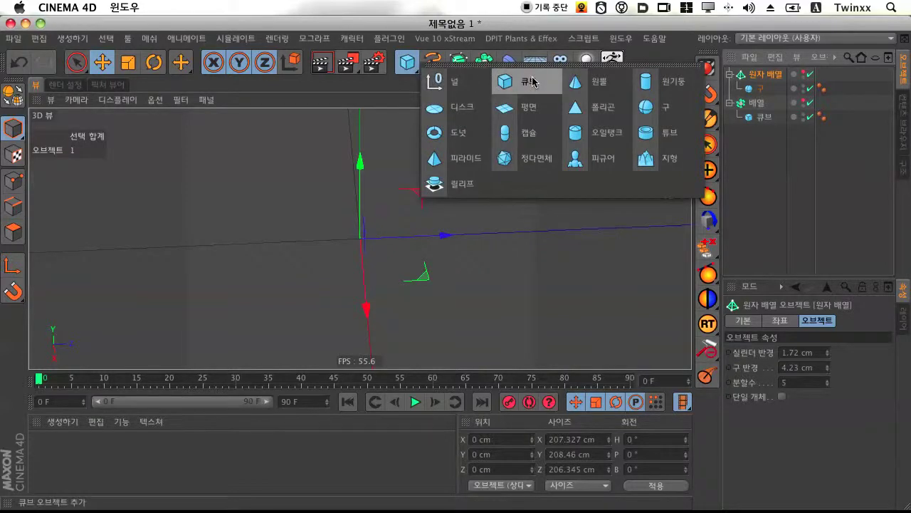
drag(533, 82, 533, 82)
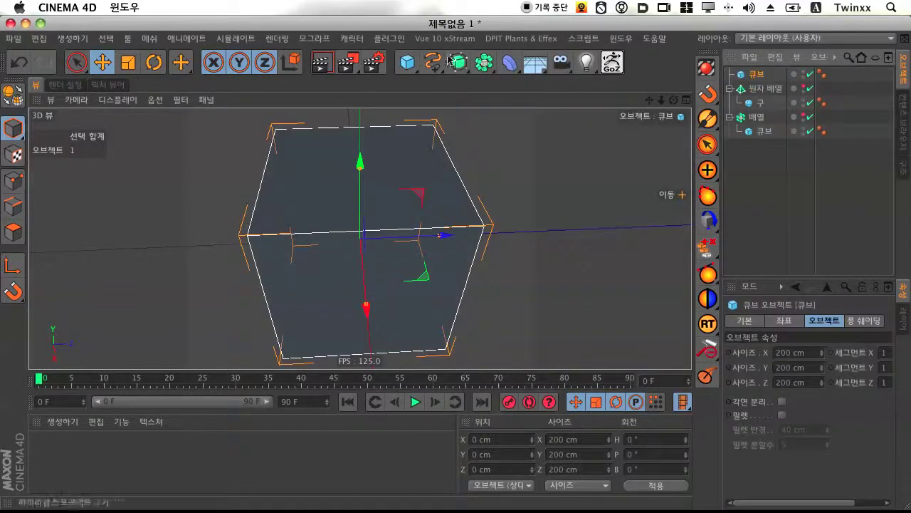
- Add a sphere, move it about 235 cm along Z beside the new cube, and select the cube
drag(416, 63, 659, 112)
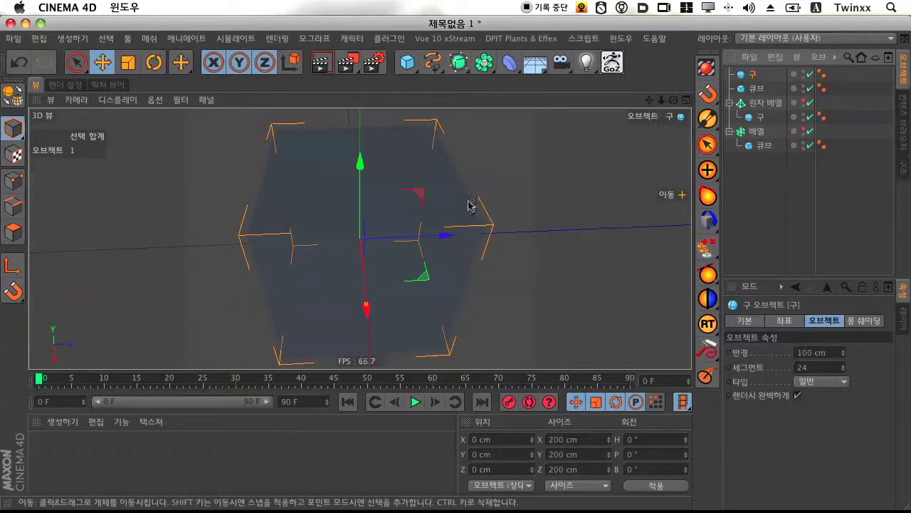
drag(443, 233, 663, 224)
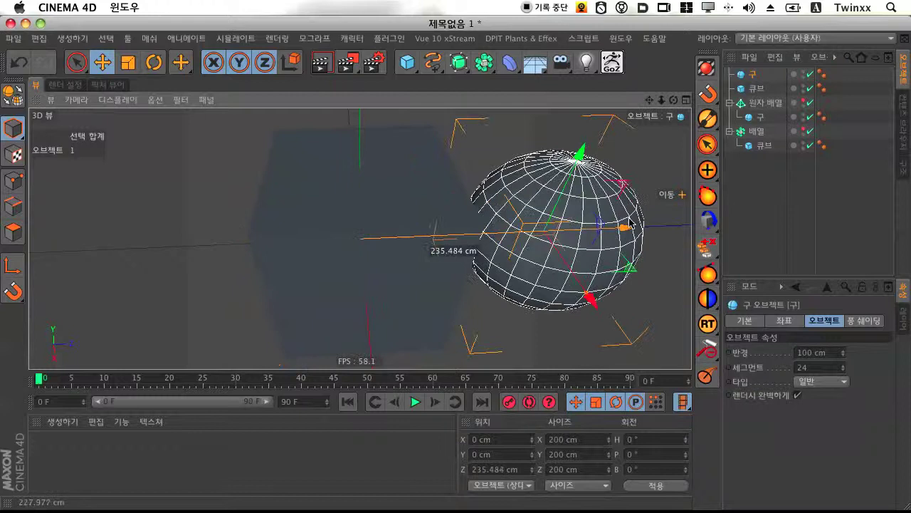
click(260, 235)
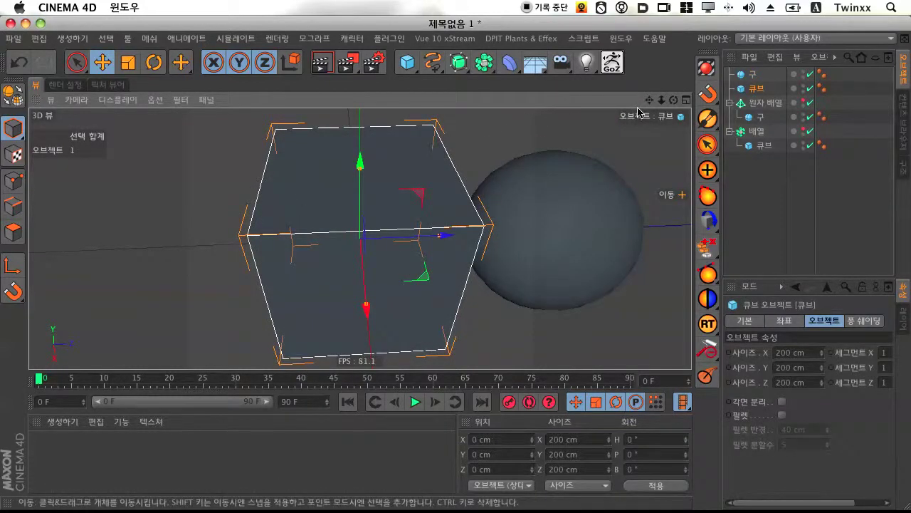
- Move the cube along Z to about -92 cm to separate it from the sphere, then select each object in turn
drag(442, 234, 372, 231)
click(428, 220)
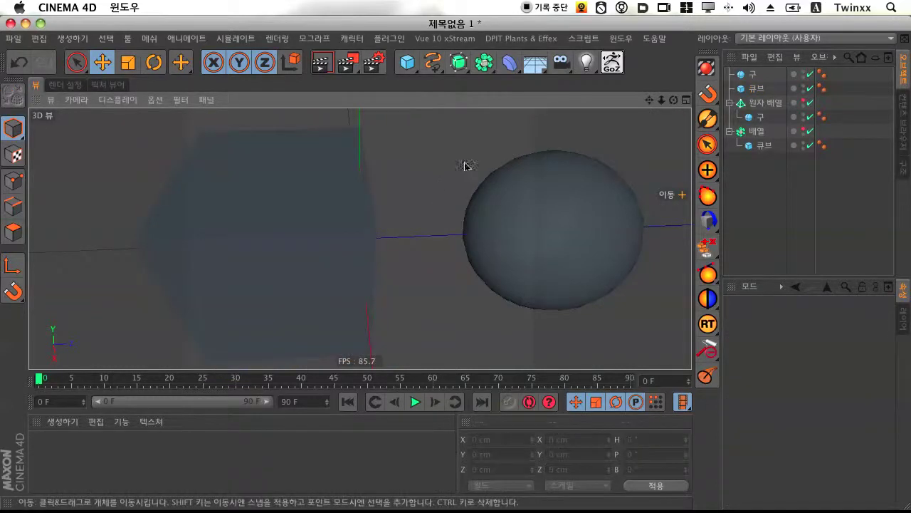
drag(673, 100, 674, 100)
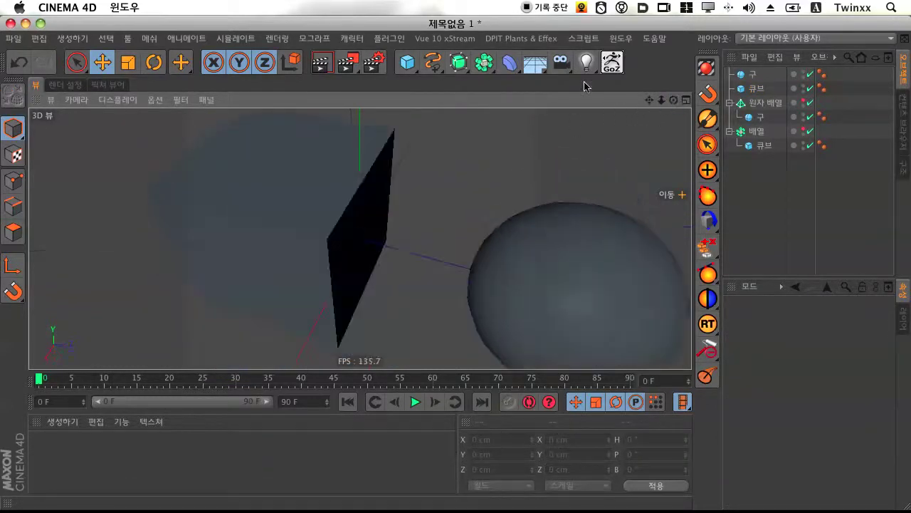
click(282, 157)
click(554, 280)
click(300, 203)
click(496, 262)
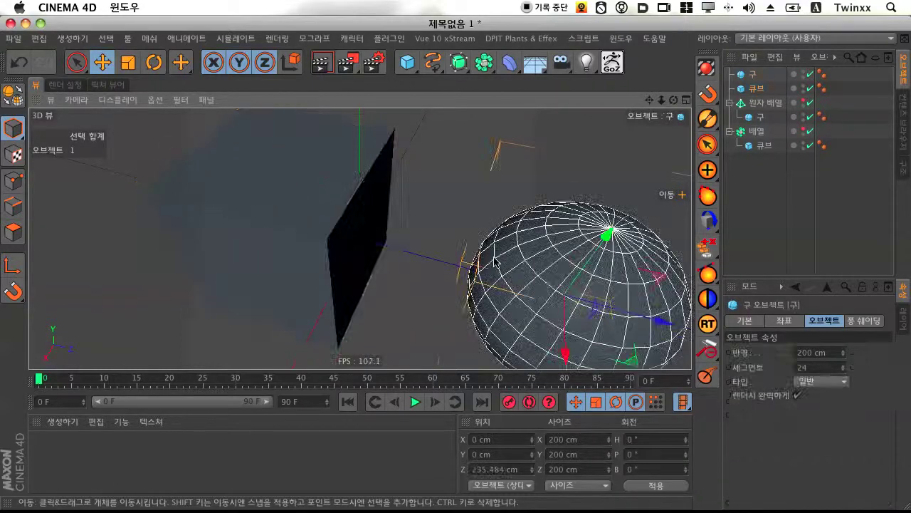
- Add a Boole object (부울) and nest the cube and the sphere under it, with the cube as first child
click(489, 65)
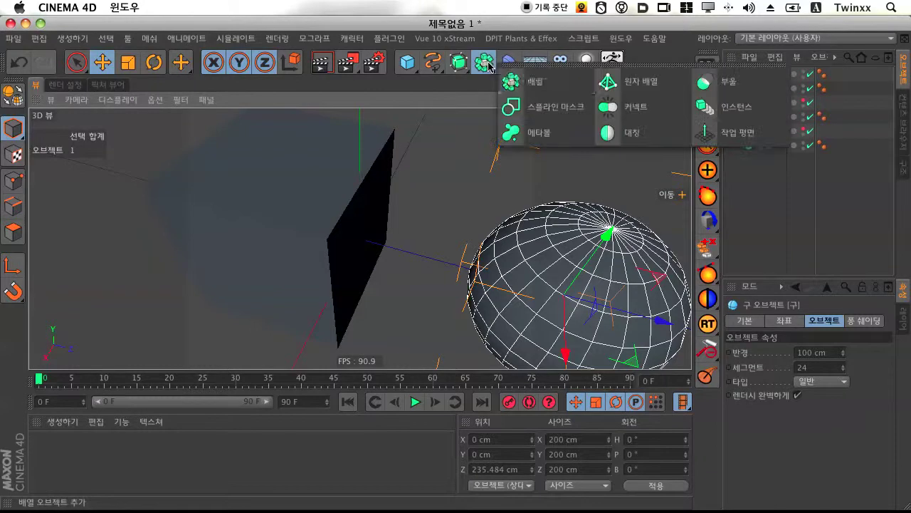
click(719, 84)
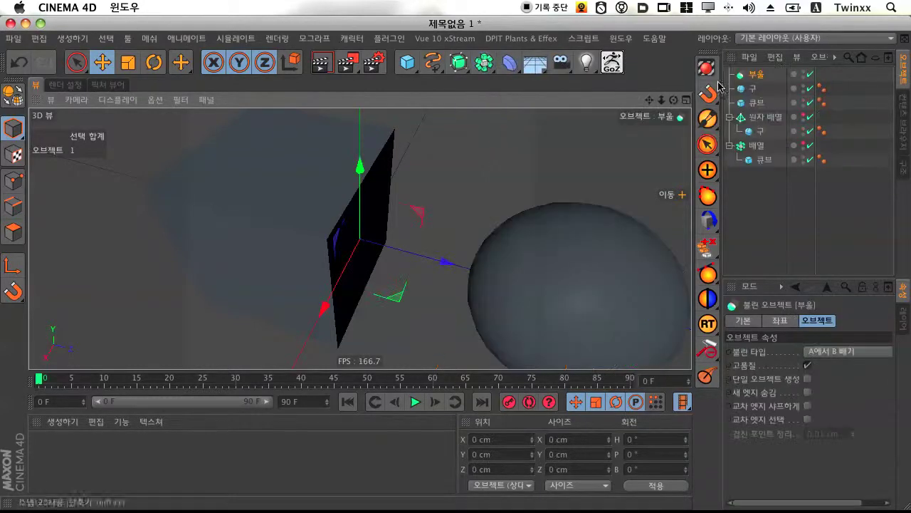
drag(759, 89, 759, 77)
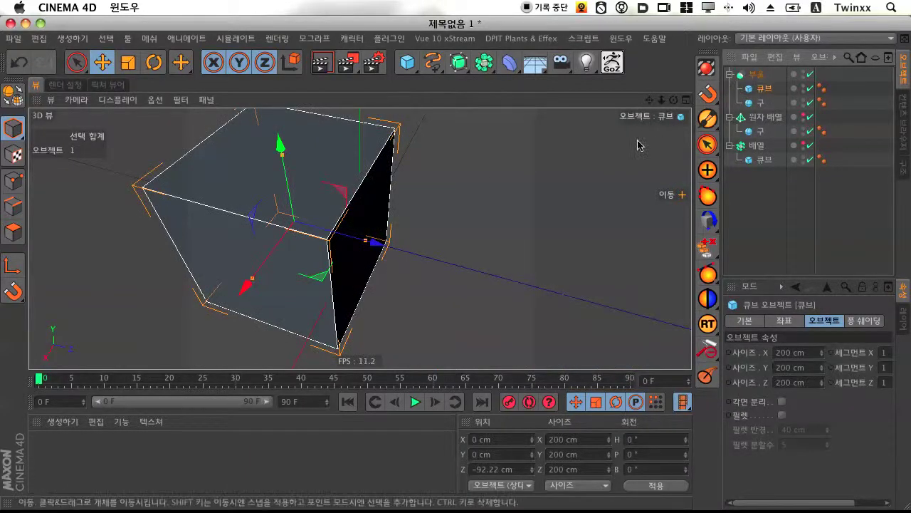
- Move the Boole's cube along Z to about -40 cm and review the attributes of the sphere and the Boole object
drag(361, 245, 409, 253)
click(761, 102)
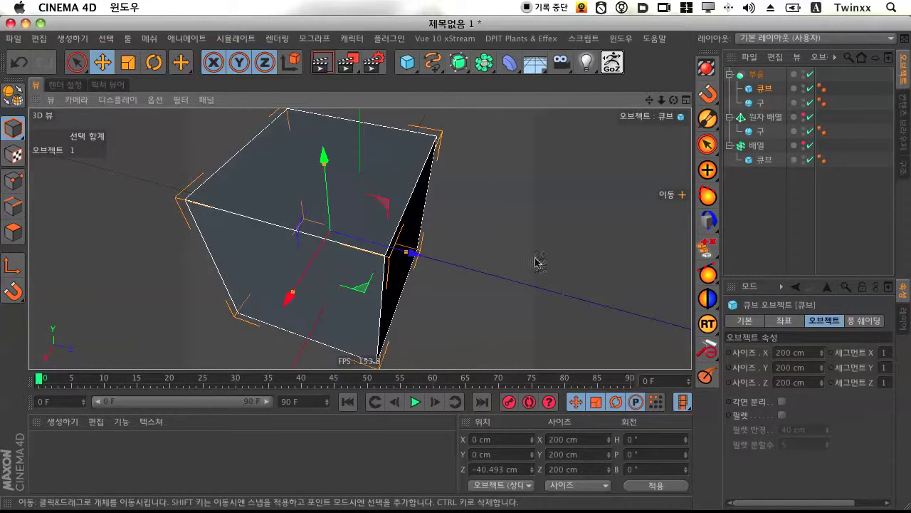
click(757, 92)
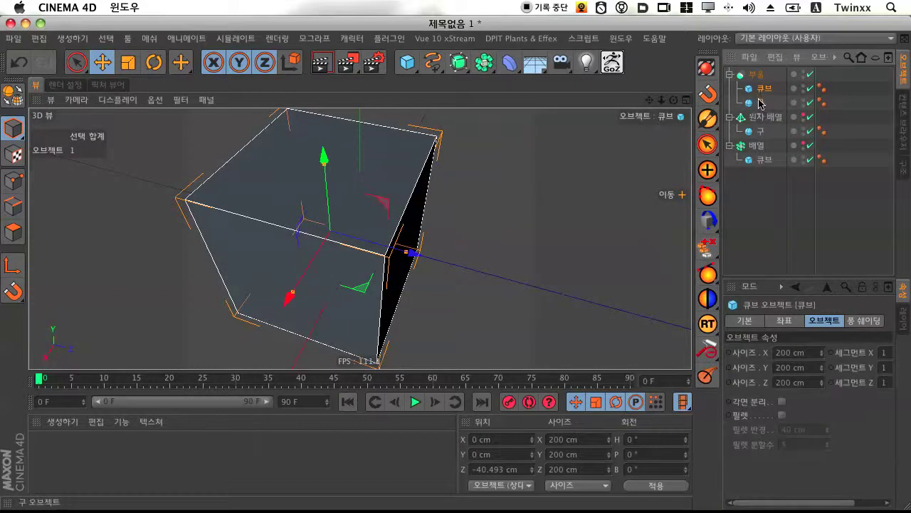
click(761, 103)
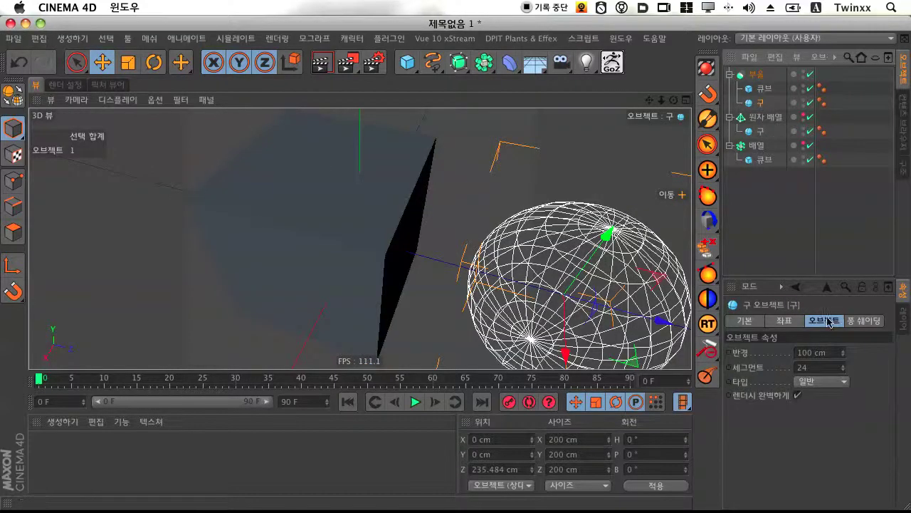
click(757, 74)
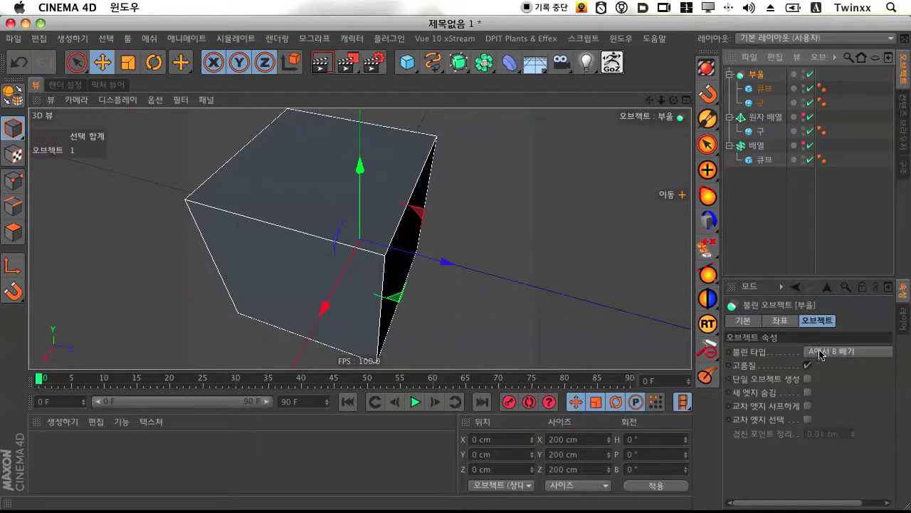
click(754, 90)
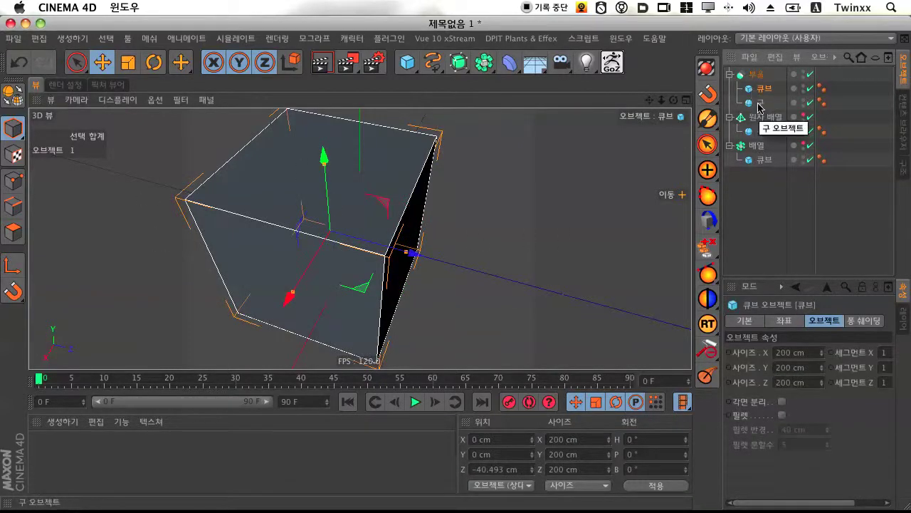
- Move the Boole's sphere along Z to about 104 cm so it overlaps the cube, and view the cut-out
click(759, 102)
drag(658, 324, 614, 326)
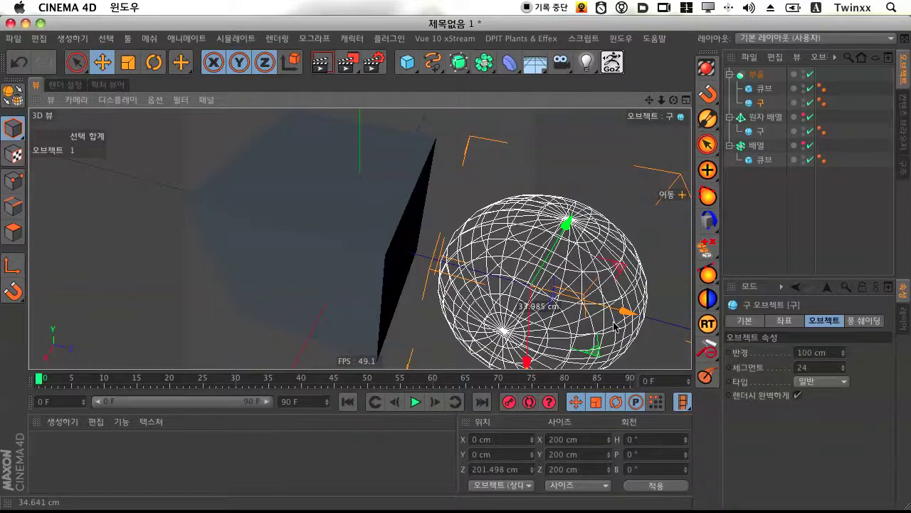
click(757, 74)
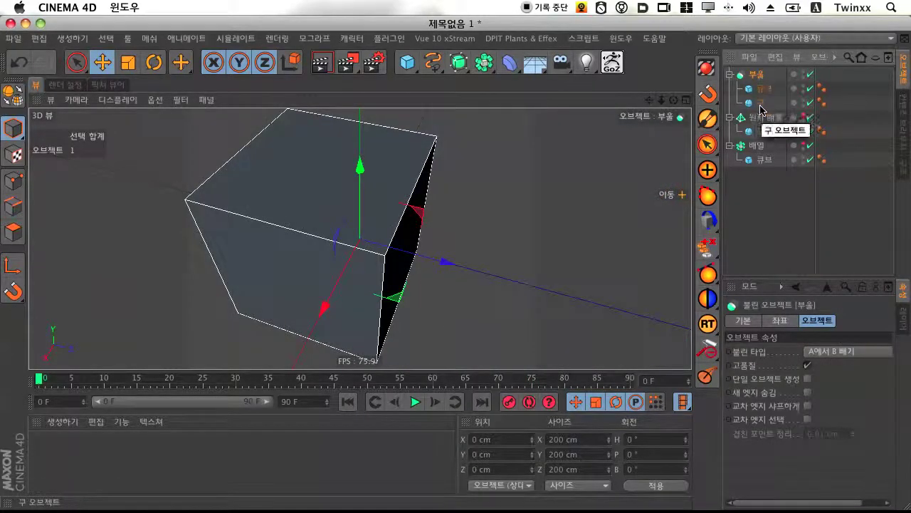
click(760, 103)
drag(621, 311, 522, 309)
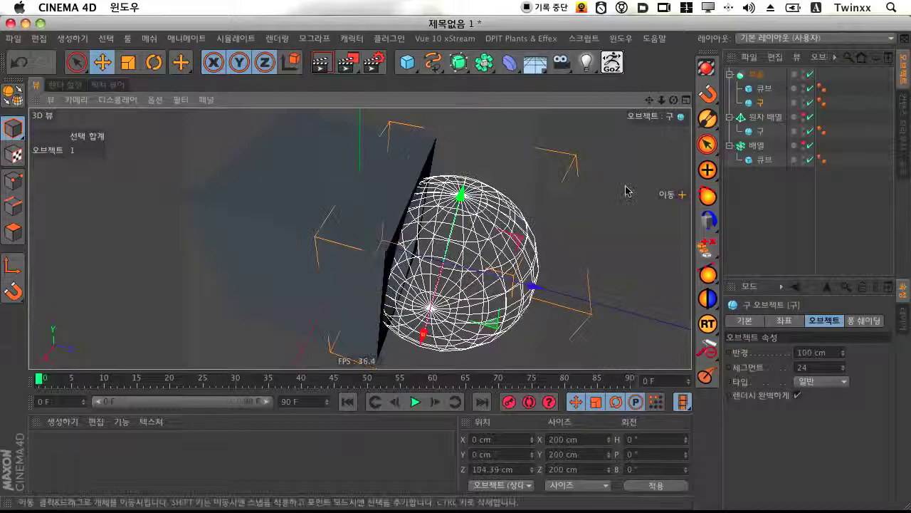
drag(674, 101, 625, 76)
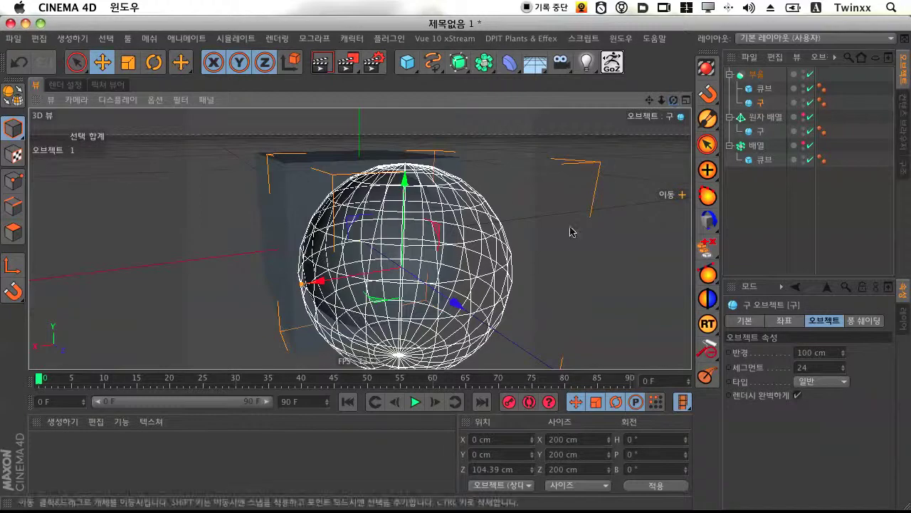
drag(841, 96, 734, 105)
drag(674, 101, 614, 139)
drag(359, 237, 673, 106)
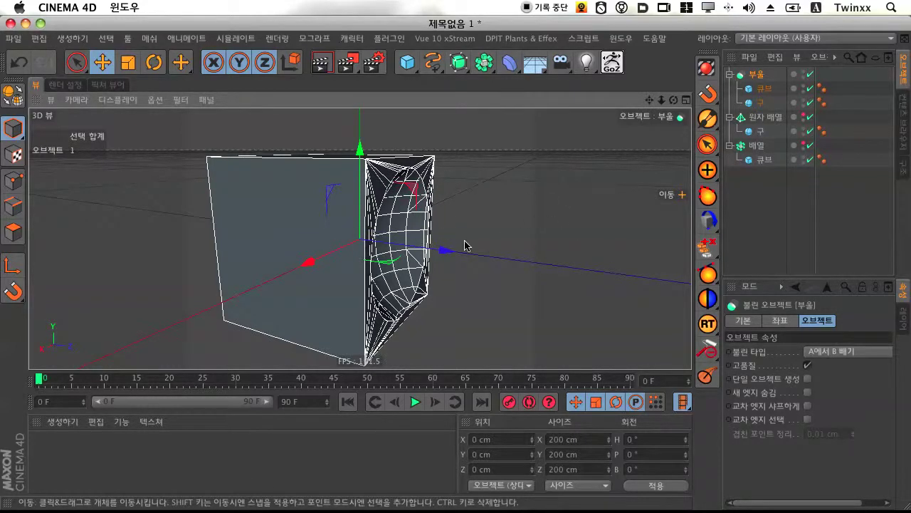
- Move the sphere farther along Z into the cube to deepen the cut, and deselect it to inspect the result
click(757, 103)
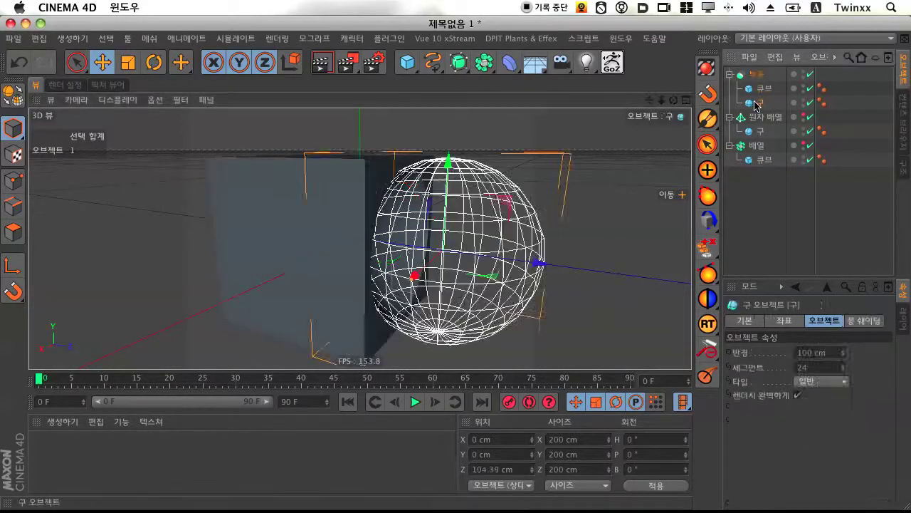
drag(542, 265, 485, 271)
click(576, 224)
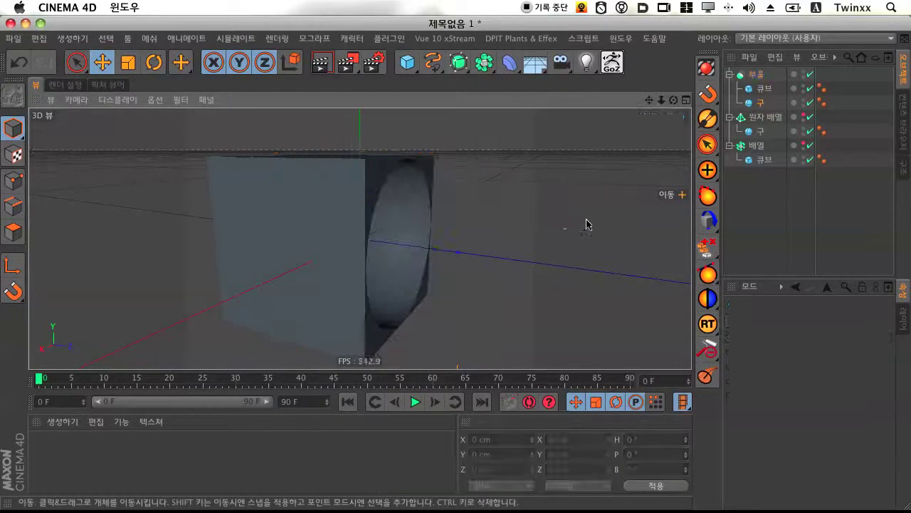
mouse_move(673, 100)
mouse_down()
mouse_move(588, 149)
mouse_move(673, 117)
mouse_up()
- Set the Boole's Boolean type to A와 B 합체 (union) and move the whole object along Z to about 38 cm
click(755, 76)
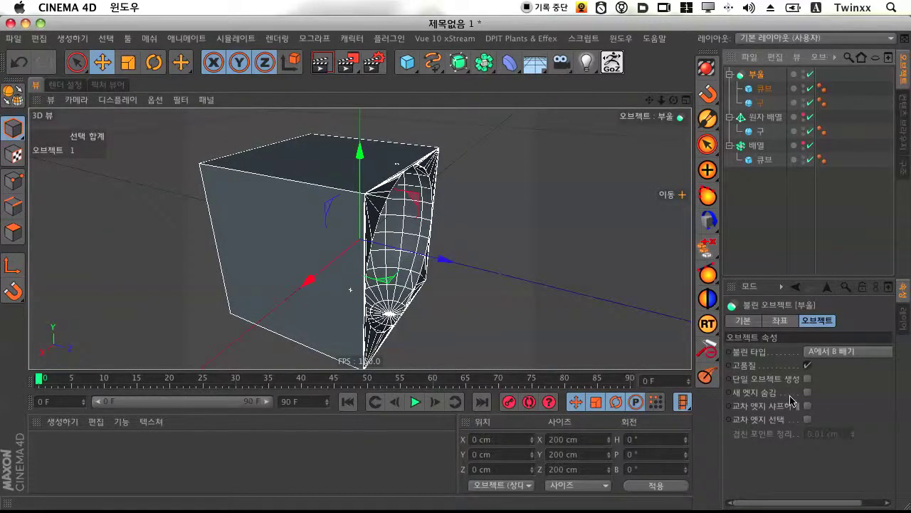
click(847, 351)
click(847, 365)
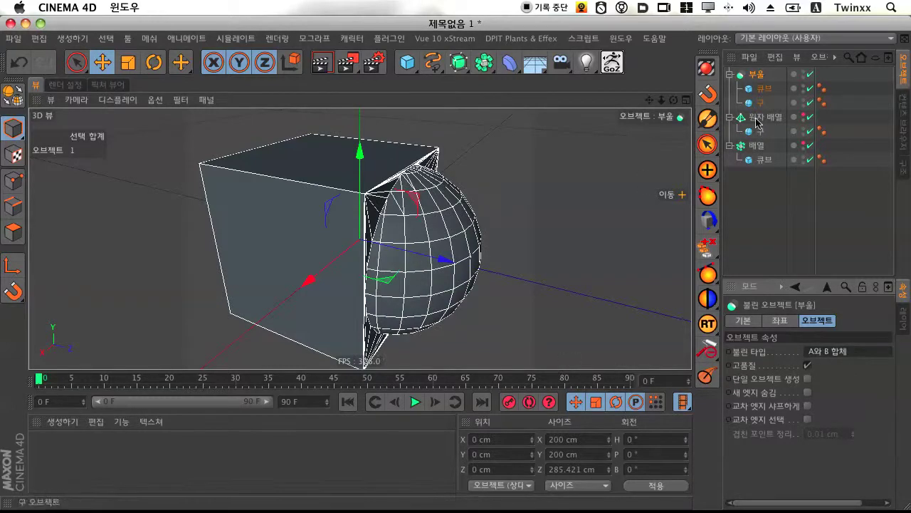
drag(434, 261, 458, 266)
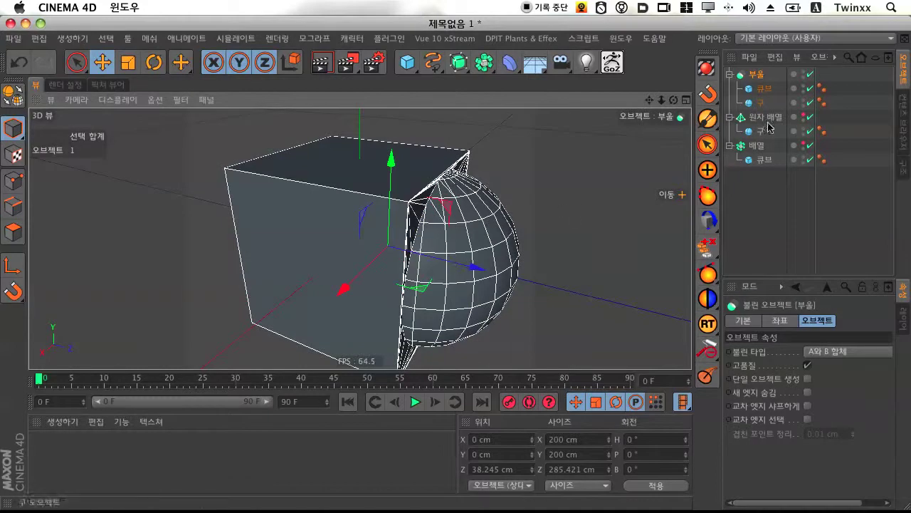
- Set the Boolean type to A와 B 공통 (intersection) and move the sphere along Z to about 93.5 cm
click(870, 351)
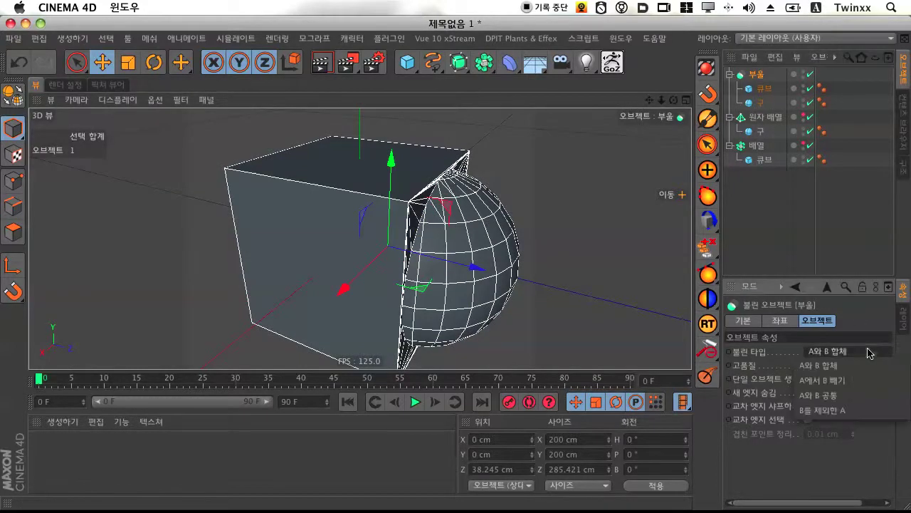
click(860, 393)
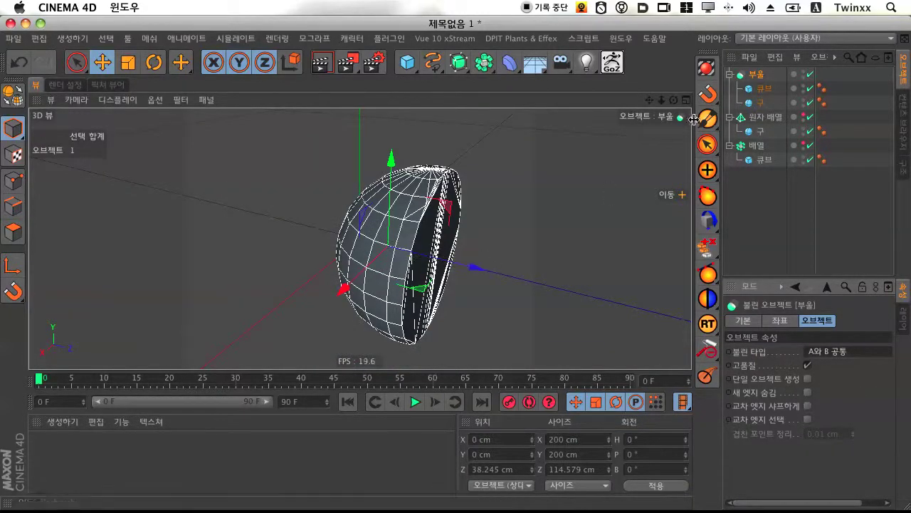
click(464, 265)
drag(507, 278, 565, 289)
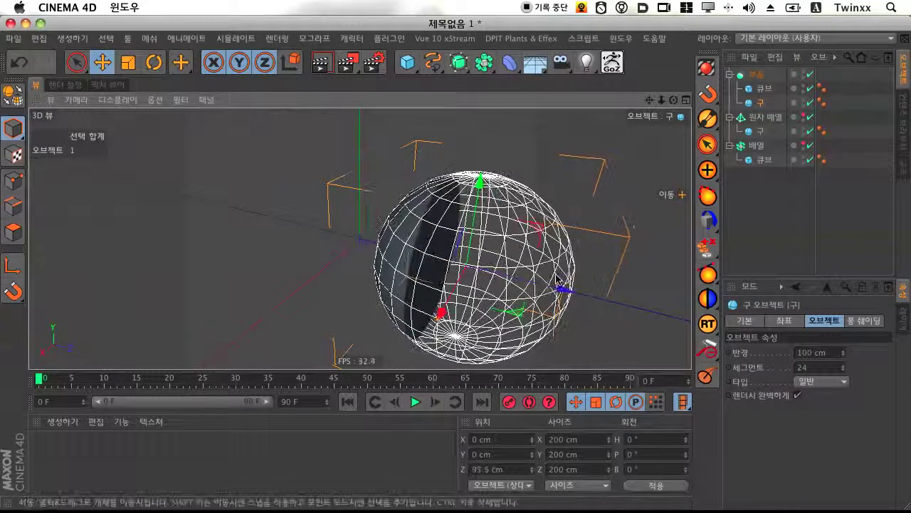
- Set the Boole's Boolean type to B를 제외한 A (A without B) and view the open side of the cube
click(759, 75)
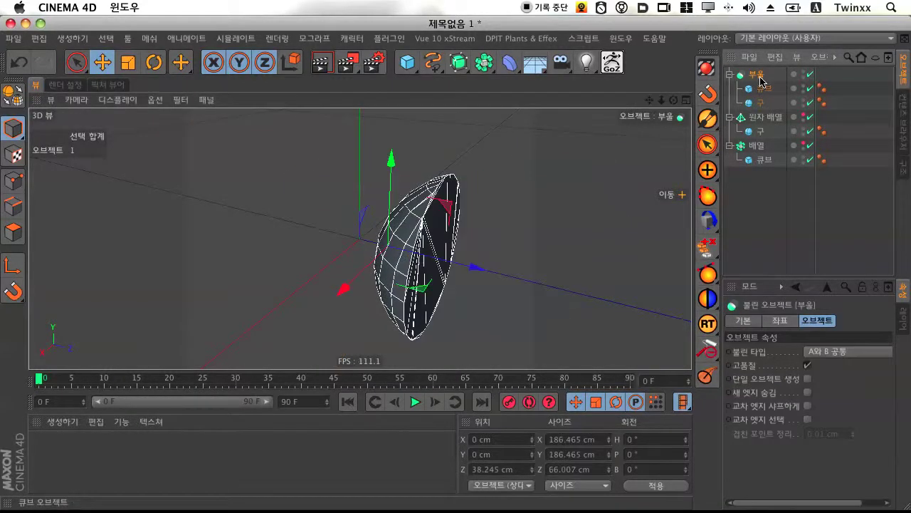
click(883, 350)
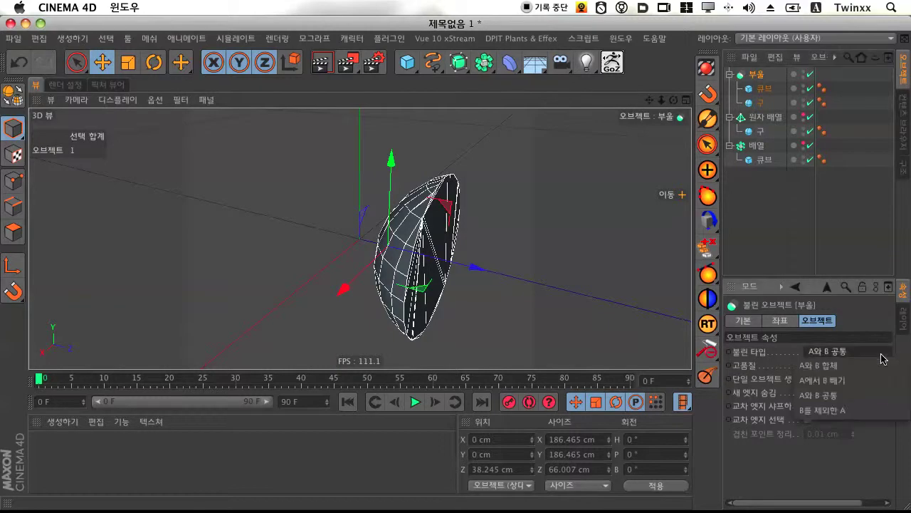
click(862, 408)
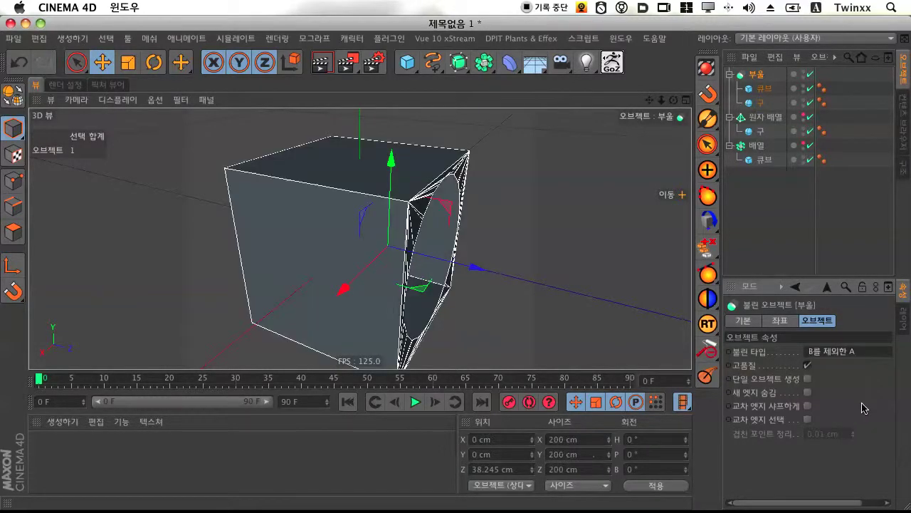
drag(674, 101, 359, 238)
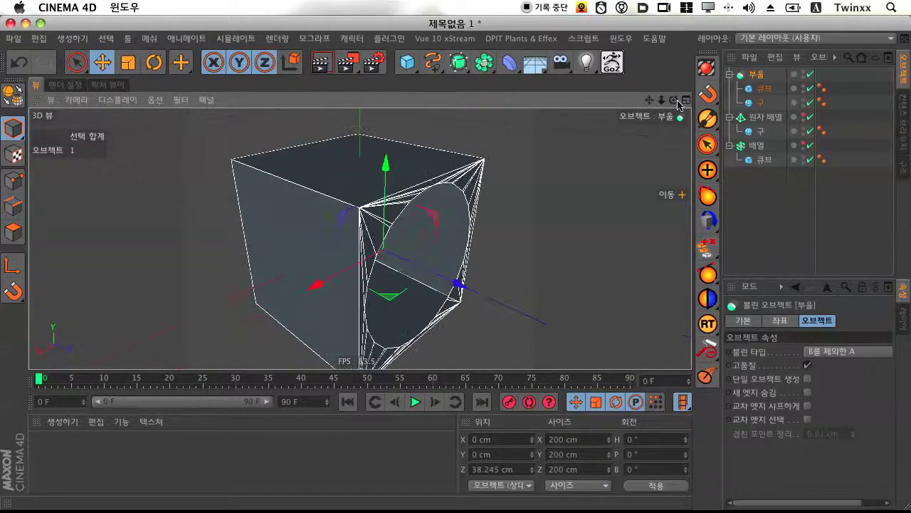
- Check the sphere's position inside the Boole and switch the Boolean type to A와 B 합체 for comparison
click(761, 103)
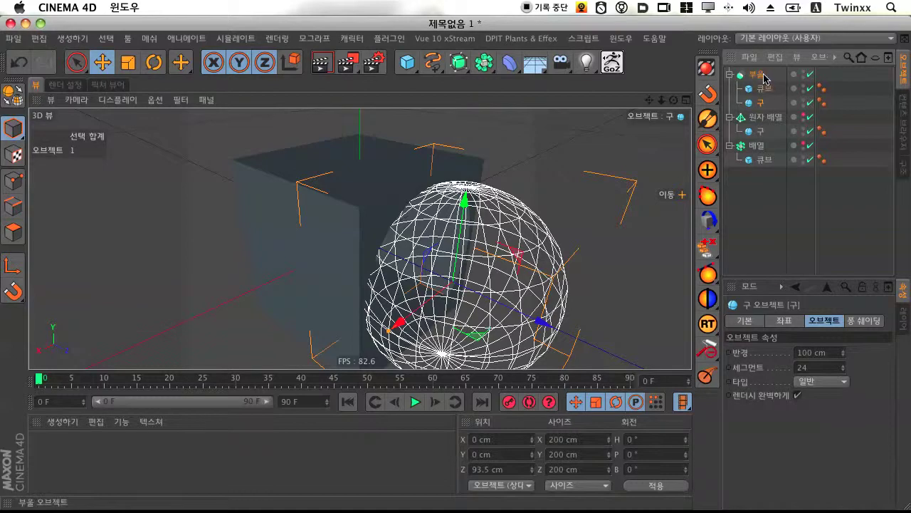
click(765, 79)
click(873, 351)
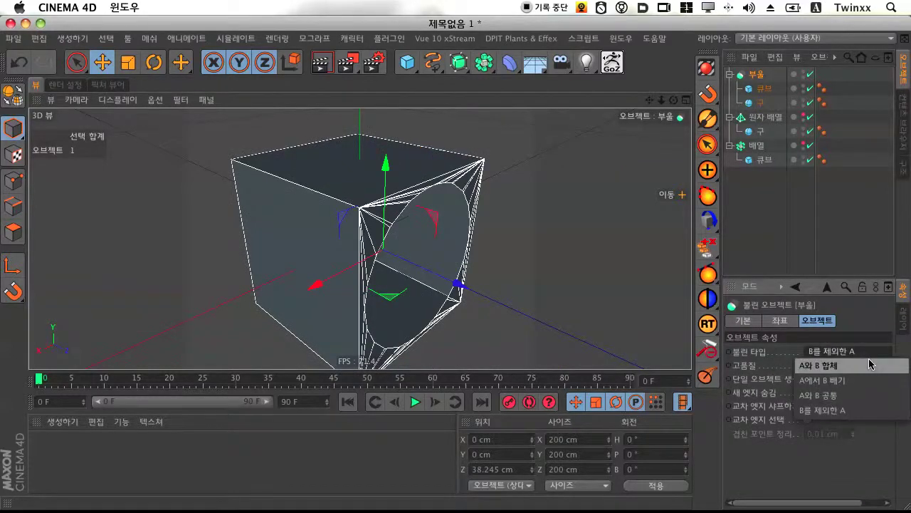
click(869, 363)
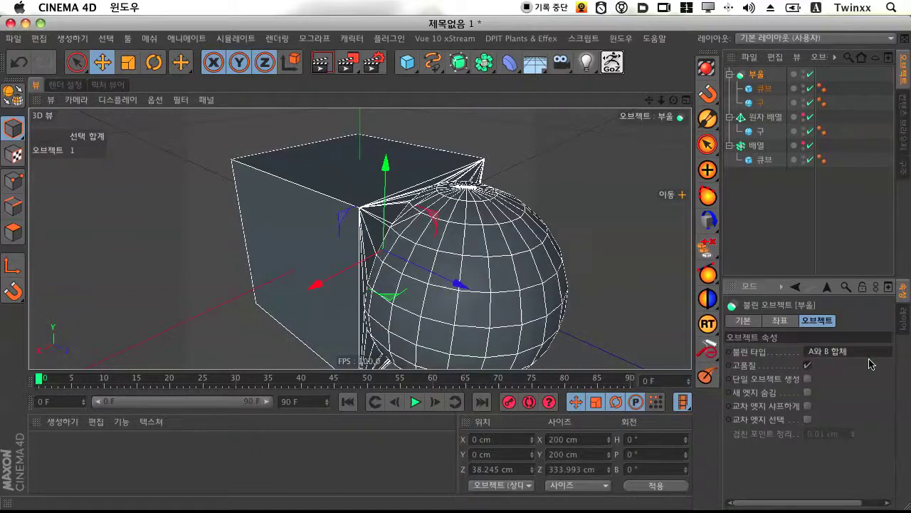
- Compare the Boolean type A에서 B 빼기 with B를 제외한 A, leave the latter set, and view the hollow cube
click(869, 354)
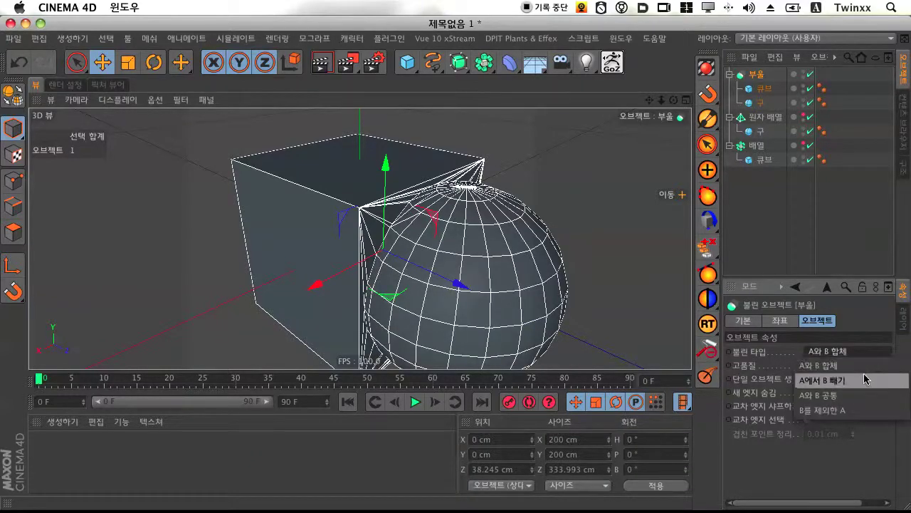
click(866, 379)
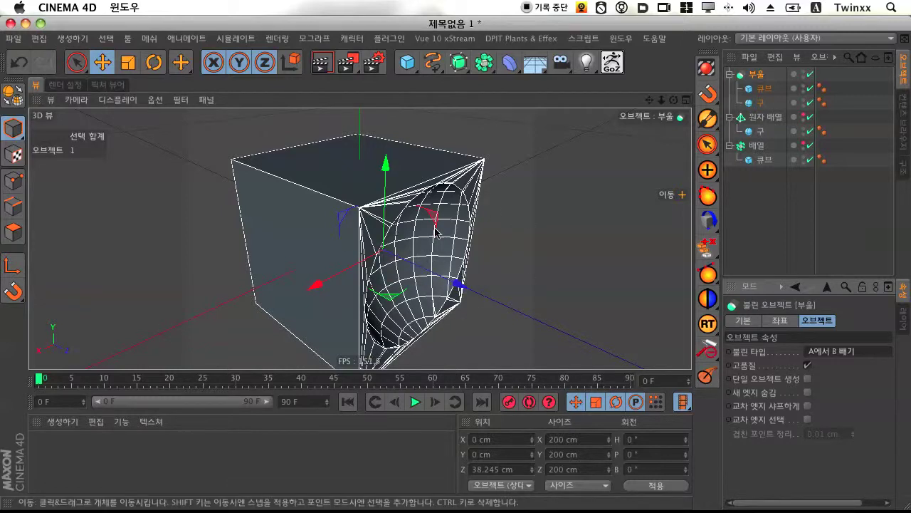
click(883, 353)
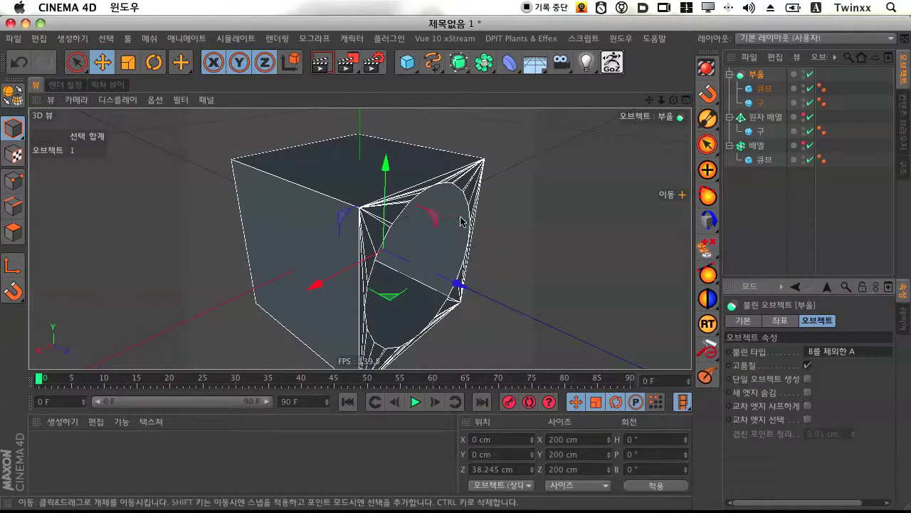
drag(674, 100, 630, 157)
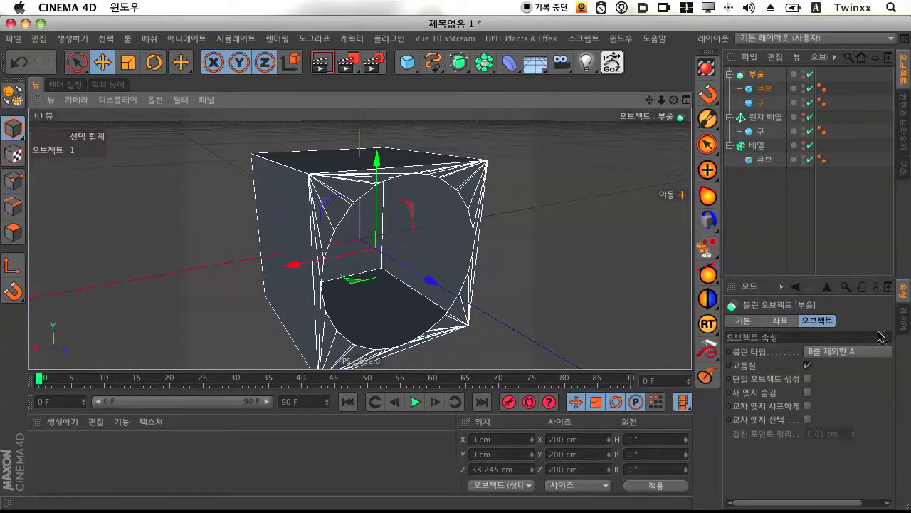
- Switch the Boole to A에서 B 빼기, inspect its sphere and cube individually, and restore the Boolean type B를 제외한 A
click(865, 352)
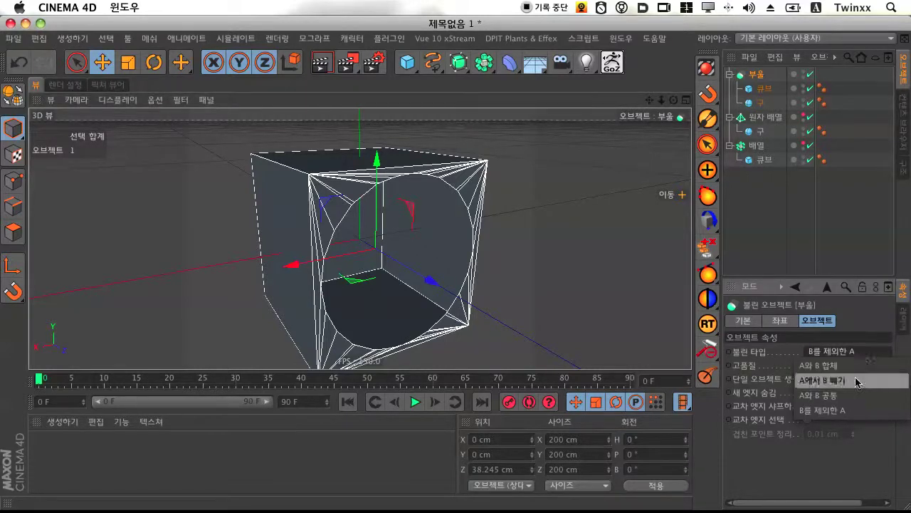
click(826, 380)
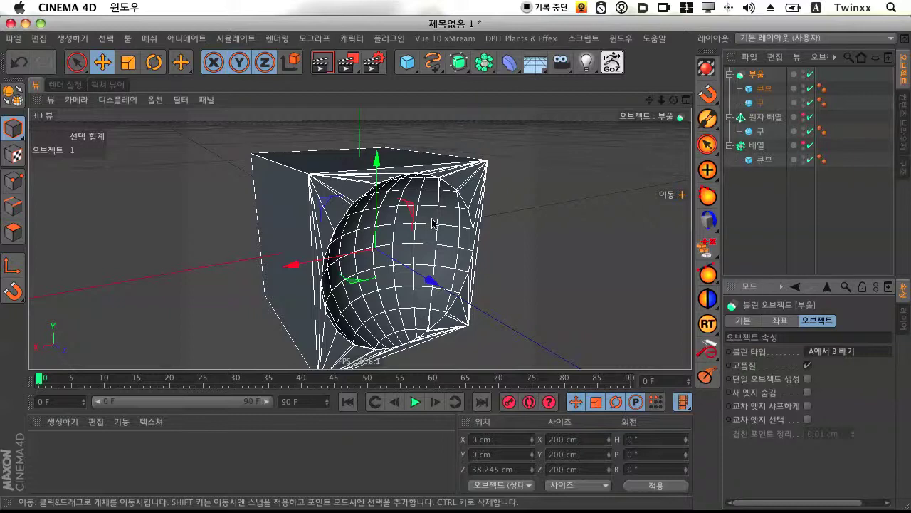
click(759, 103)
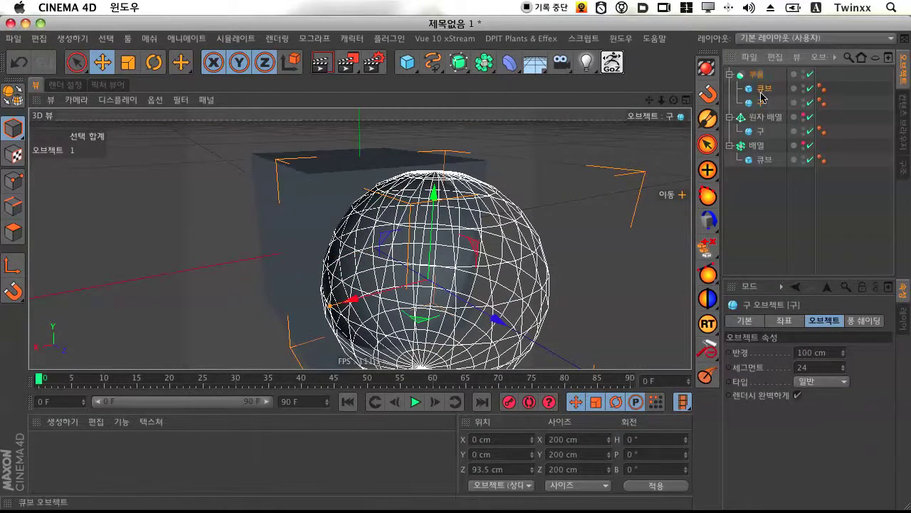
click(762, 96)
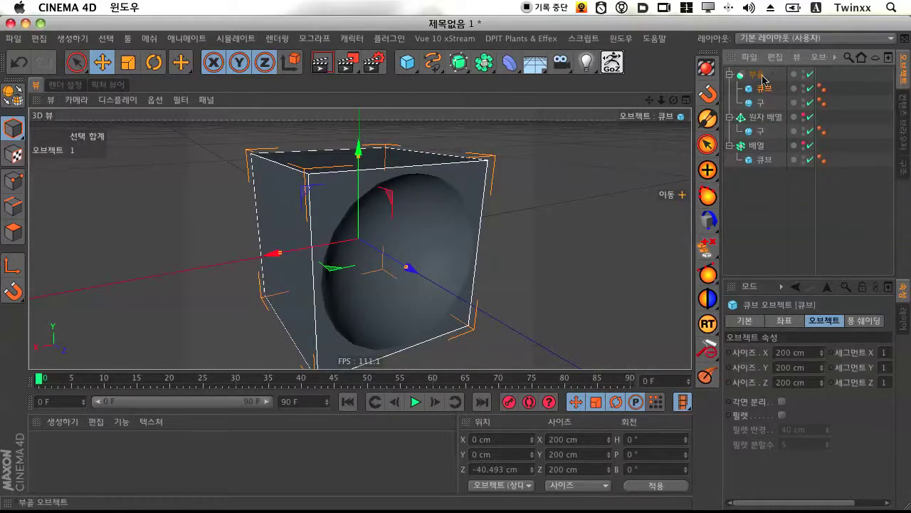
click(762, 75)
click(879, 352)
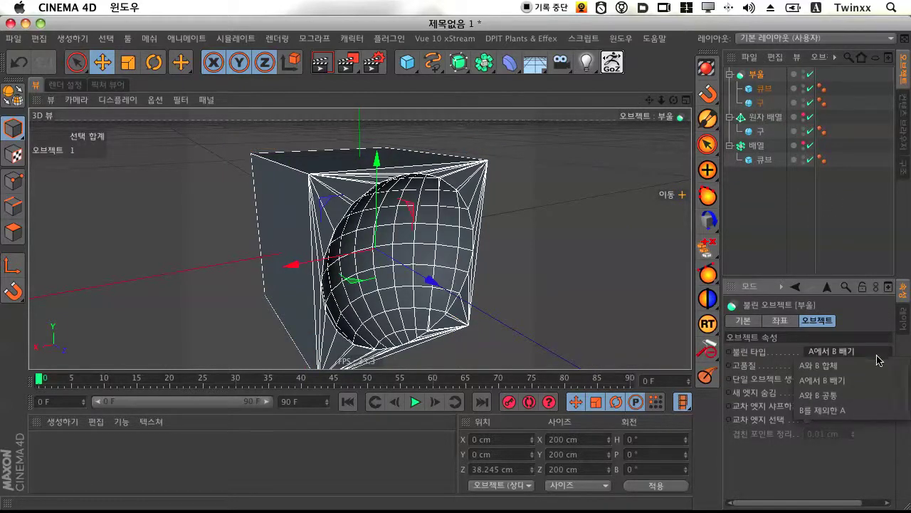
click(851, 413)
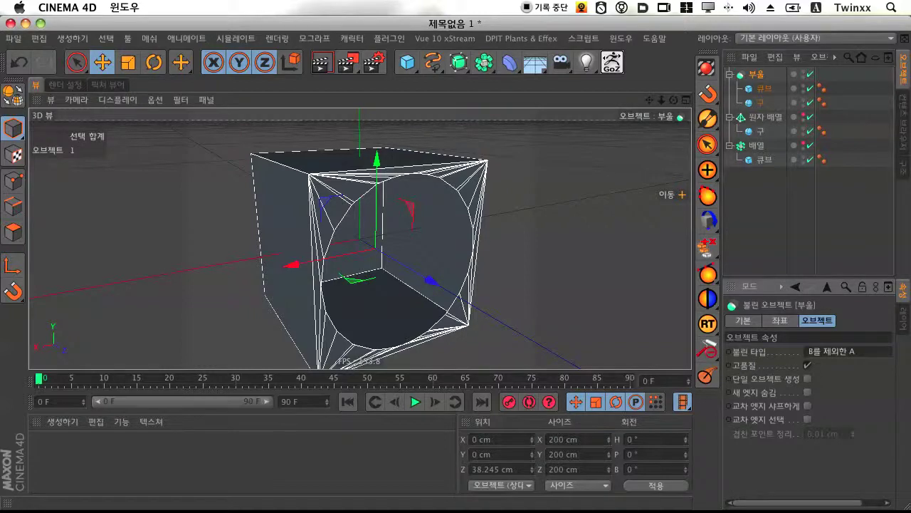
- Hide the Boole in the viewport and add a new cube at the origin
click(803, 74)
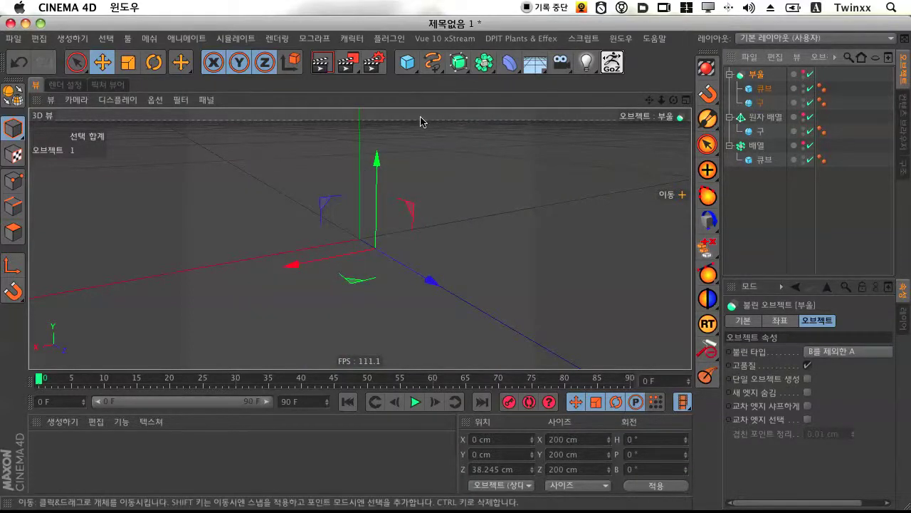
click(449, 143)
drag(484, 62, 408, 128)
drag(411, 65, 520, 88)
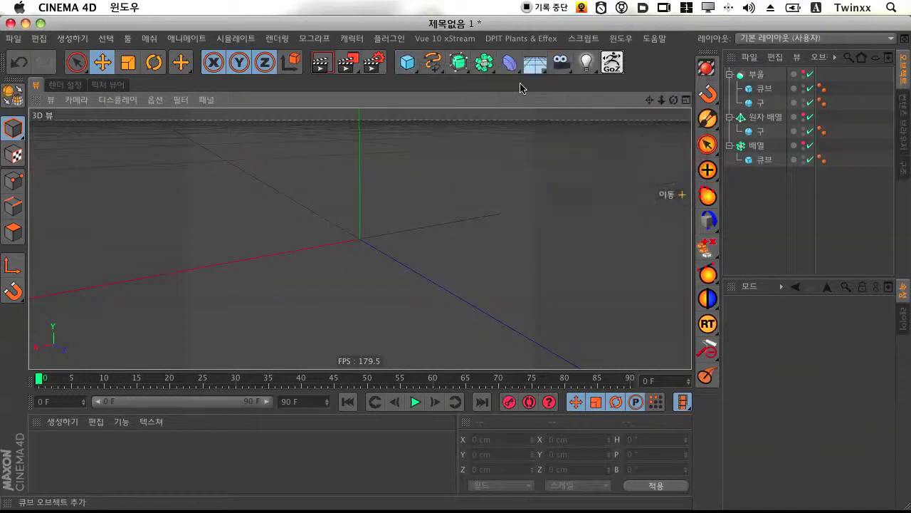
click(569, 159)
- Add an Instance of the new cube and move it to about X 224, Y 79, Z -155 cm
click(757, 75)
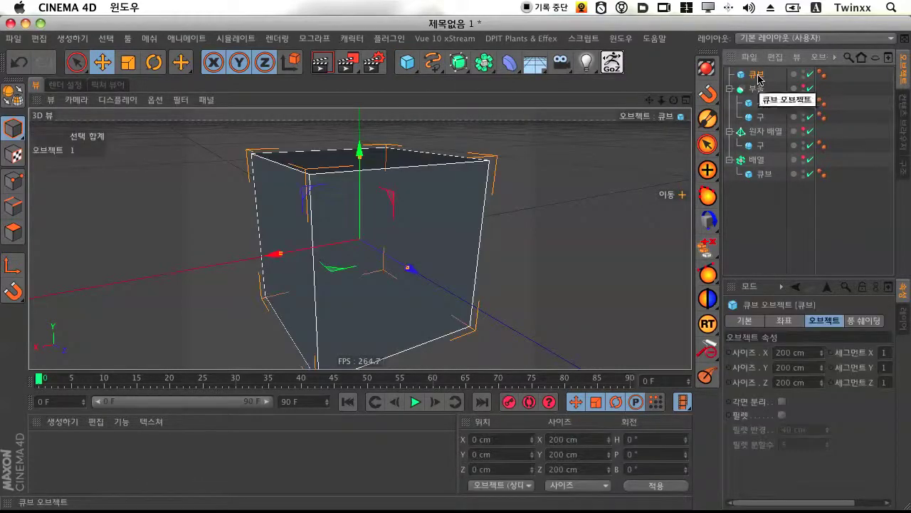
drag(483, 63, 719, 108)
mouse_move(761, 88)
mouse_down()
mouse_move(767, 77)
mouse_move(756, 74)
mouse_up()
click(758, 89)
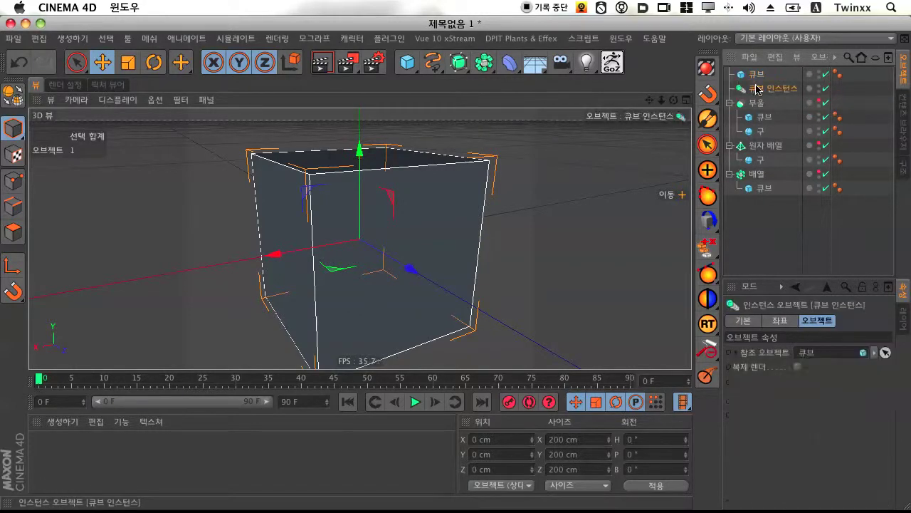
drag(296, 249, 92, 185)
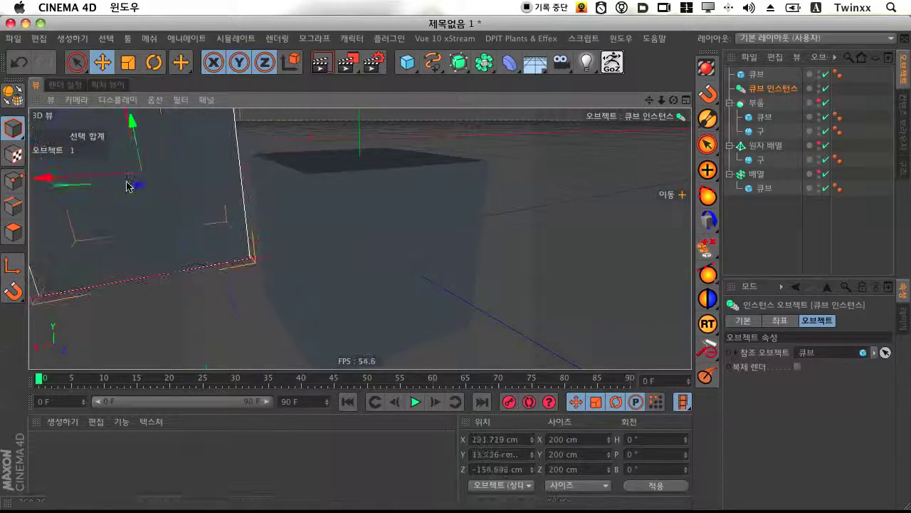
scroll(322, 229, down, 5)
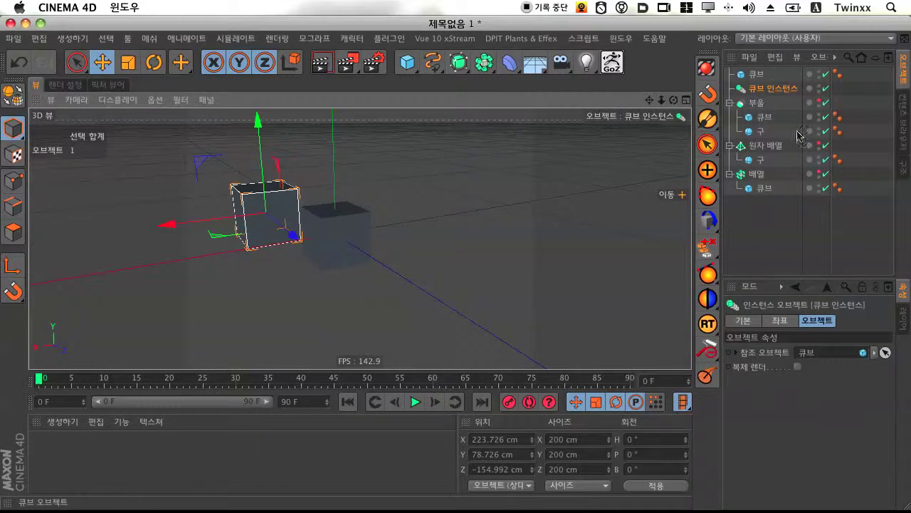
- Set the cube instance's reference object to the sphere inside the Boole
click(738, 353)
click(738, 353)
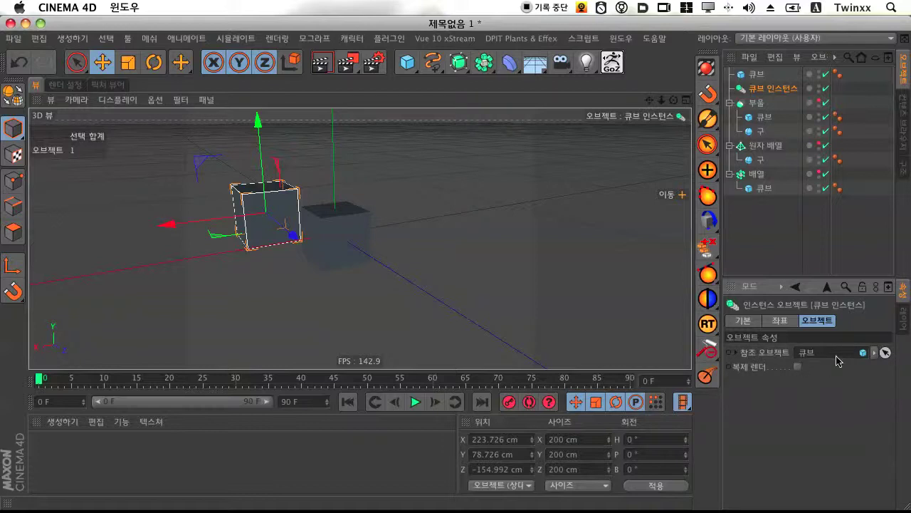
click(886, 352)
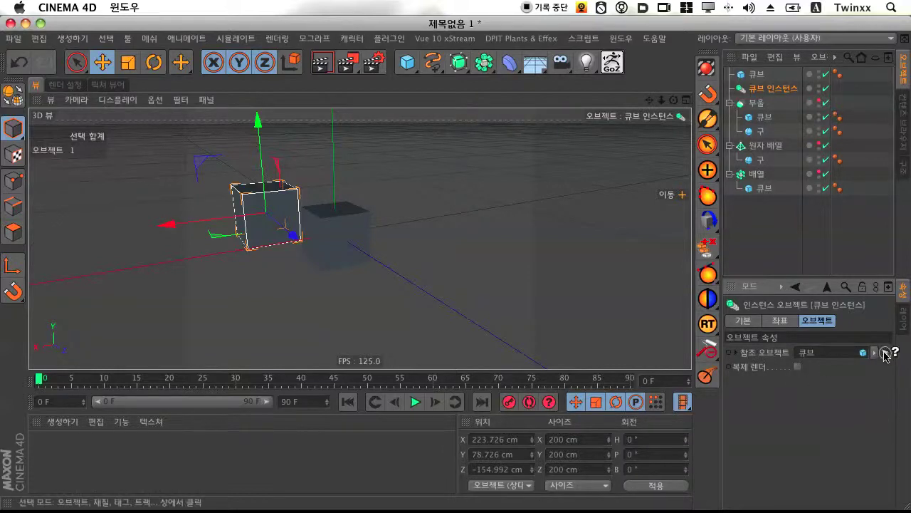
click(761, 131)
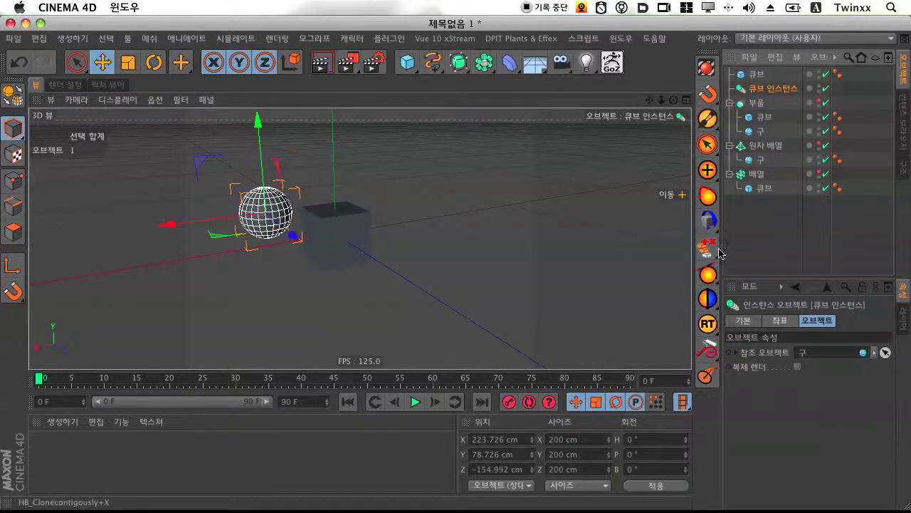
- Set the instance's reference object to the atom array's sphere and afterward to the cube inside the Boole
click(884, 352)
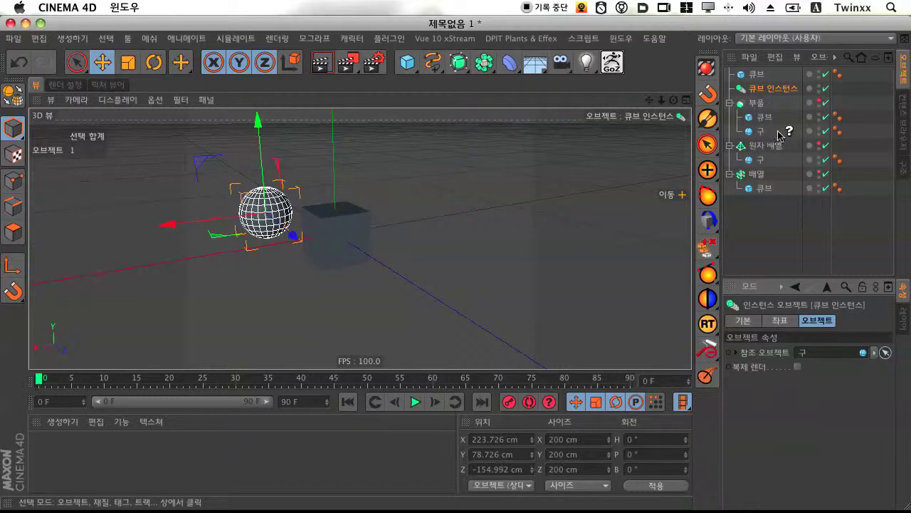
click(756, 161)
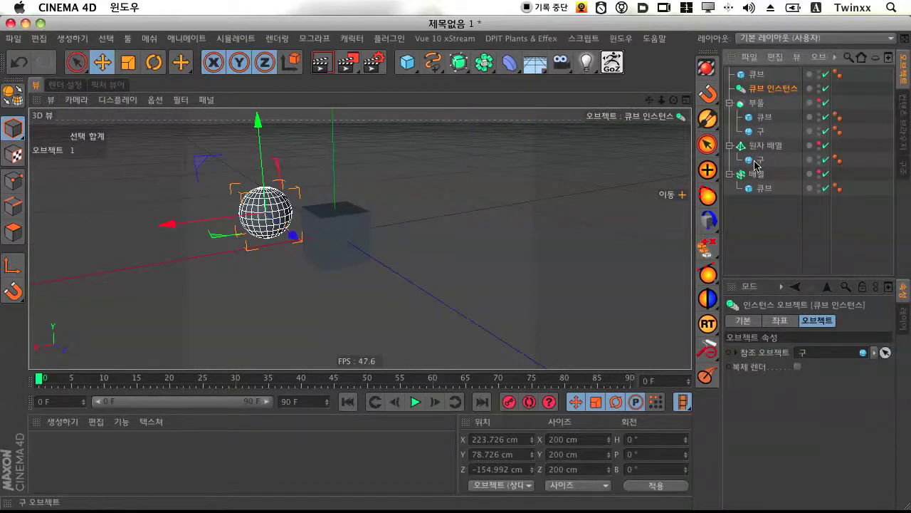
click(885, 353)
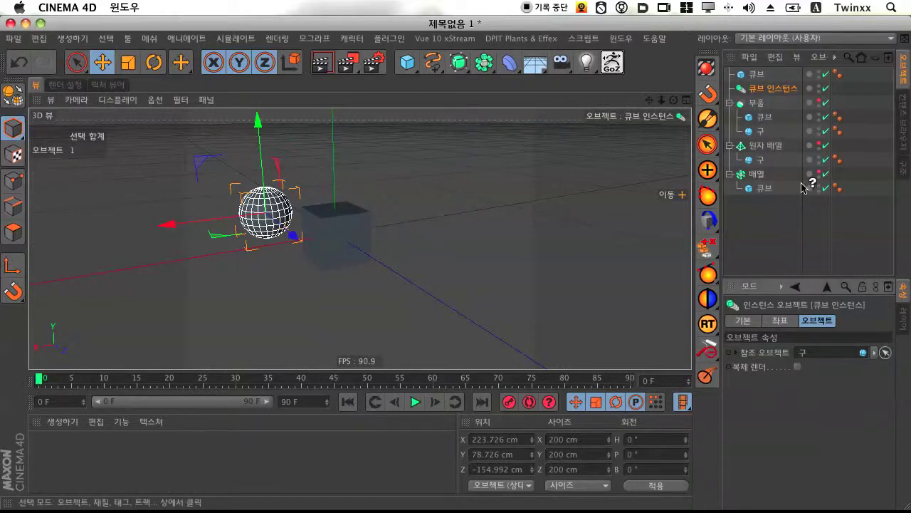
click(764, 116)
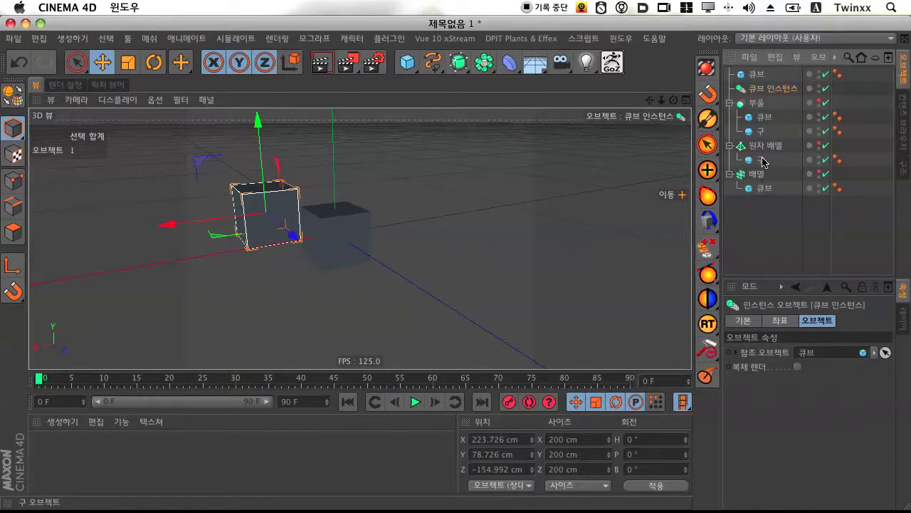
- Compare the object properties of the ungrouped cube with those of the cube instance
click(762, 161)
click(758, 77)
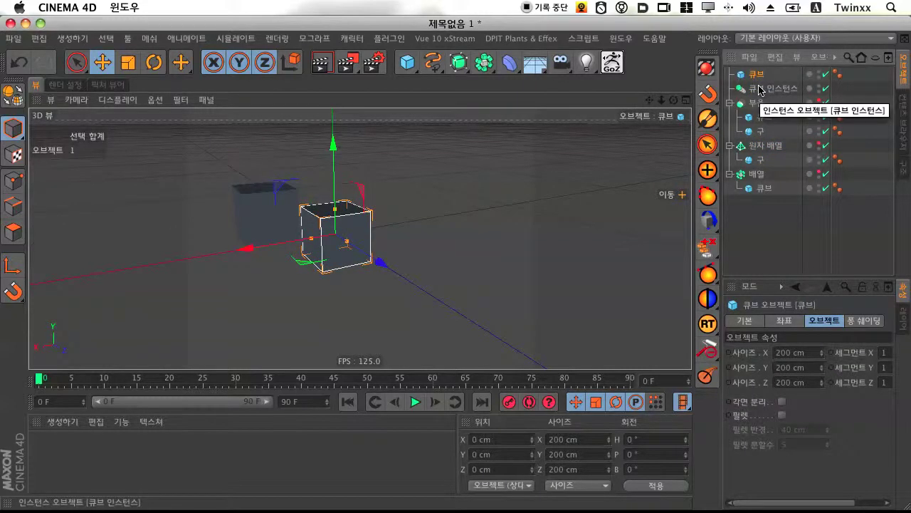
click(761, 89)
click(759, 74)
click(760, 86)
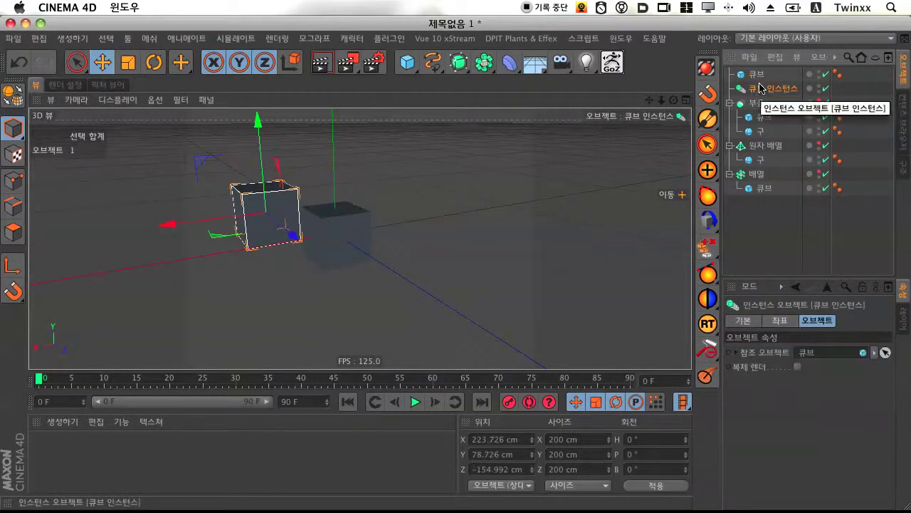
click(761, 77)
click(762, 89)
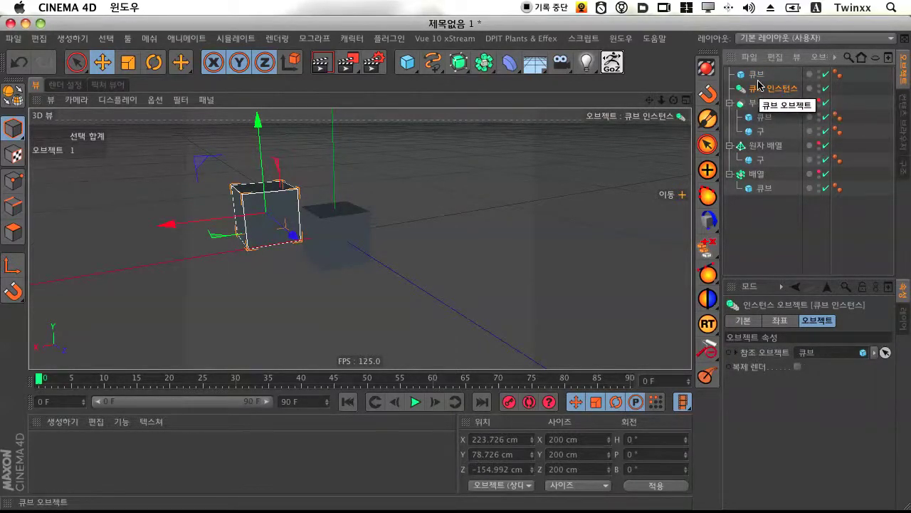
- Set the ungrouped cube's Y size to 322 cm
click(757, 74)
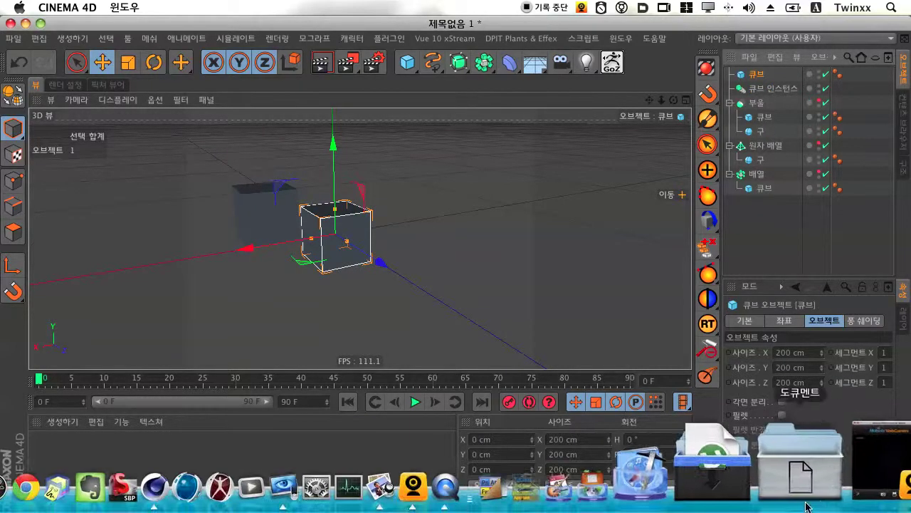
drag(803, 502, 819, 503)
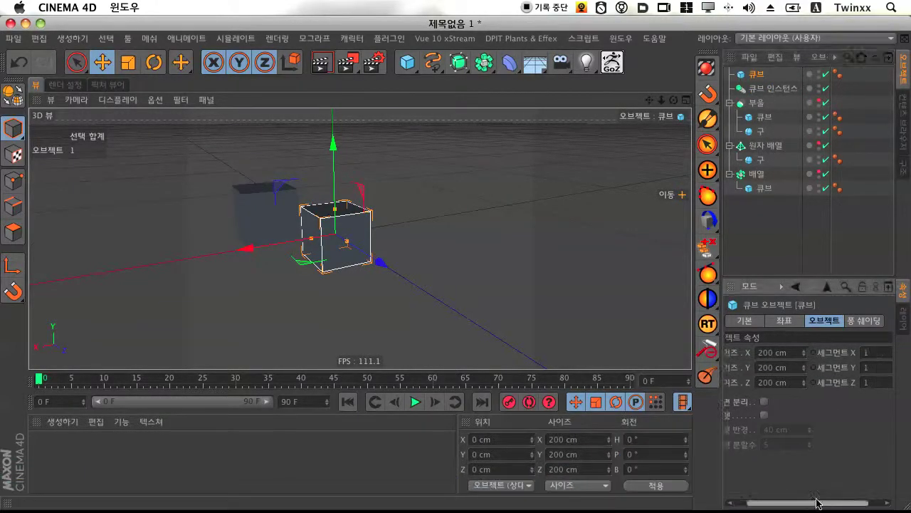
drag(806, 370, 792, 342)
- Compare the instance with the resized cube and set the instance's reference object to that ungrouped cube
click(773, 88)
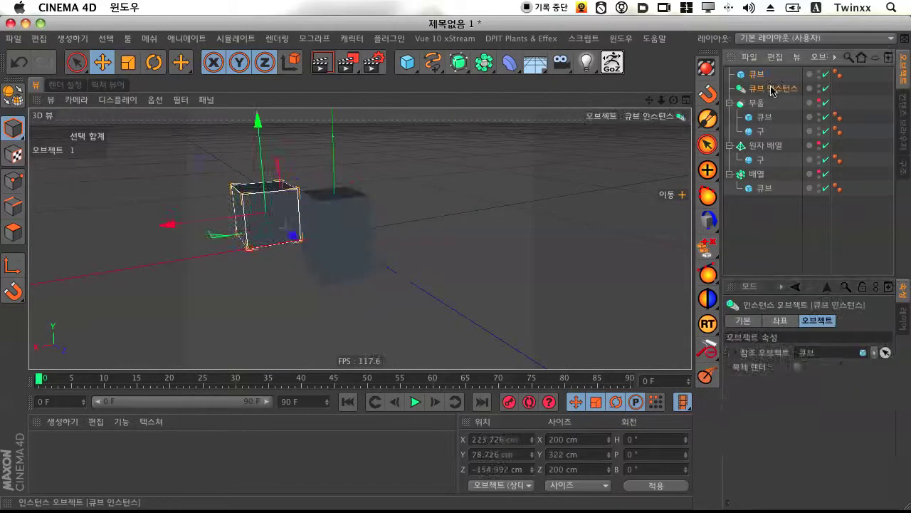
click(757, 74)
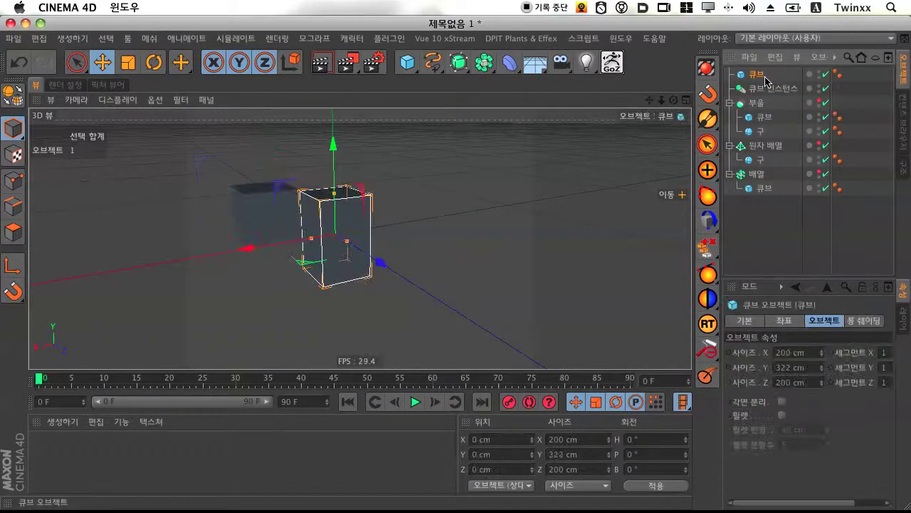
click(768, 88)
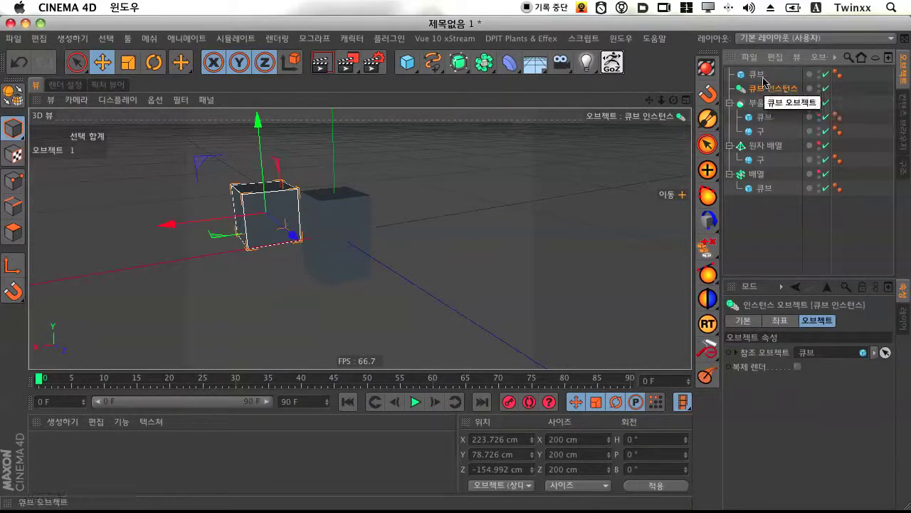
click(761, 76)
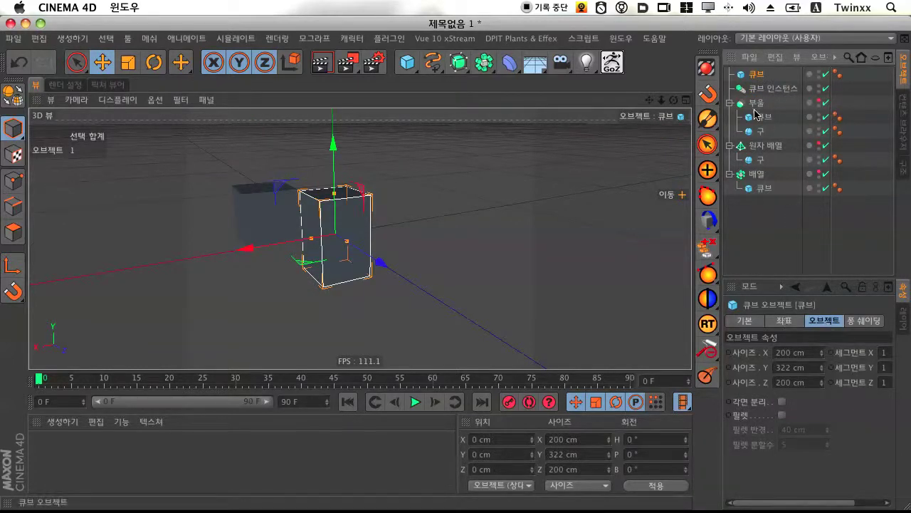
click(764, 90)
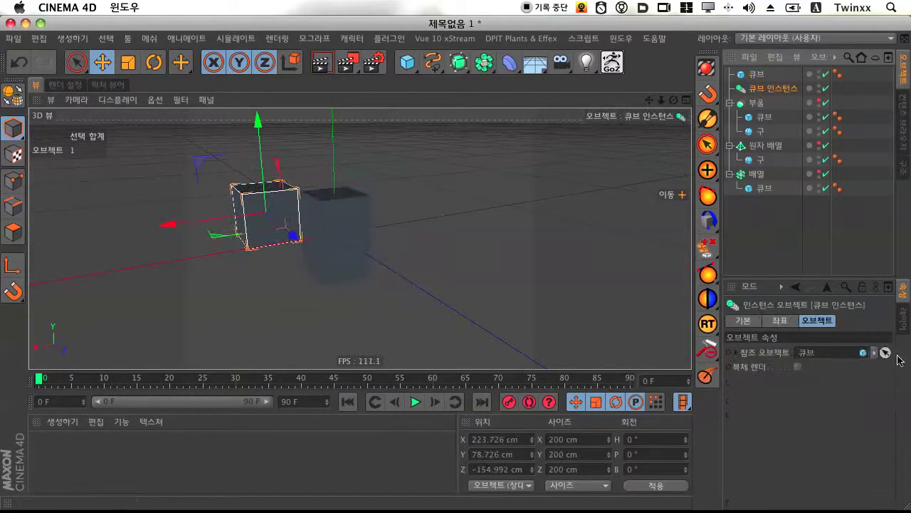
click(752, 75)
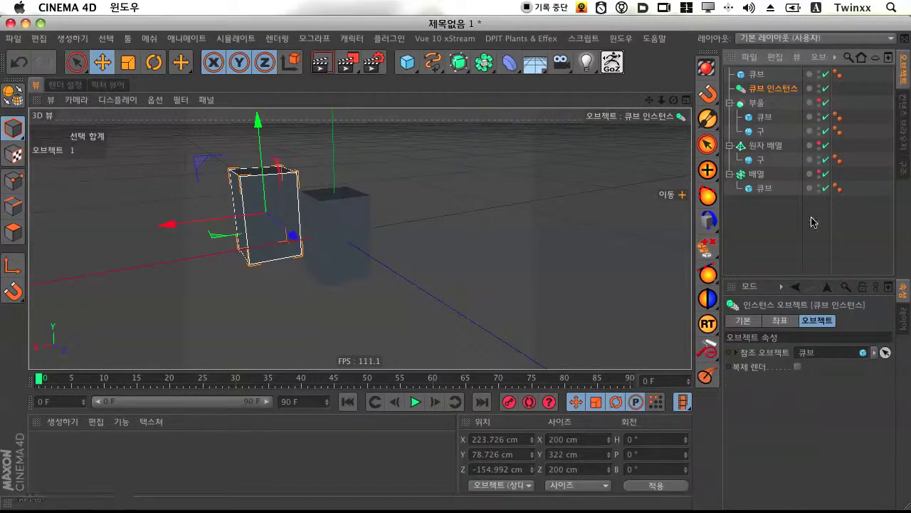
- Increase the referenced cube's Y size to 485 cm
click(763, 74)
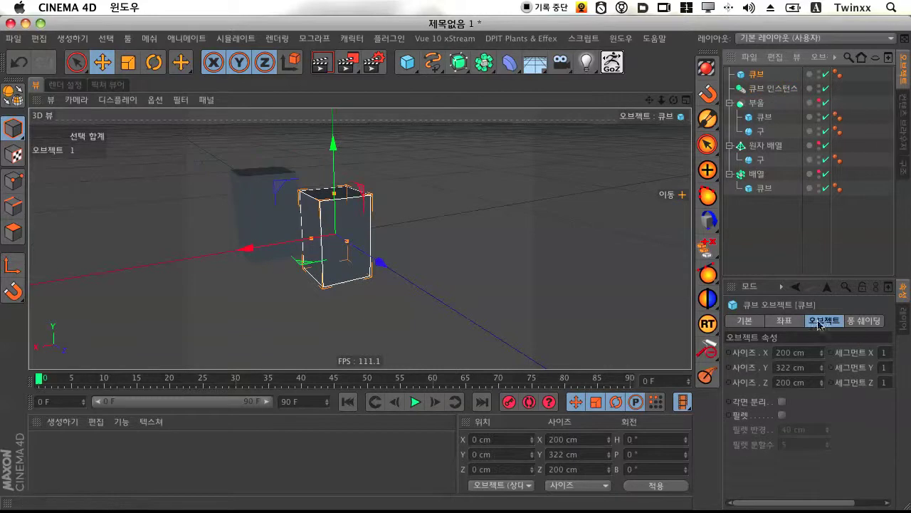
mouse_move(822, 368)
mouse_down()
mouse_move(821, 356)
mouse_move(822, 387)
mouse_move(822, 373)
mouse_up()
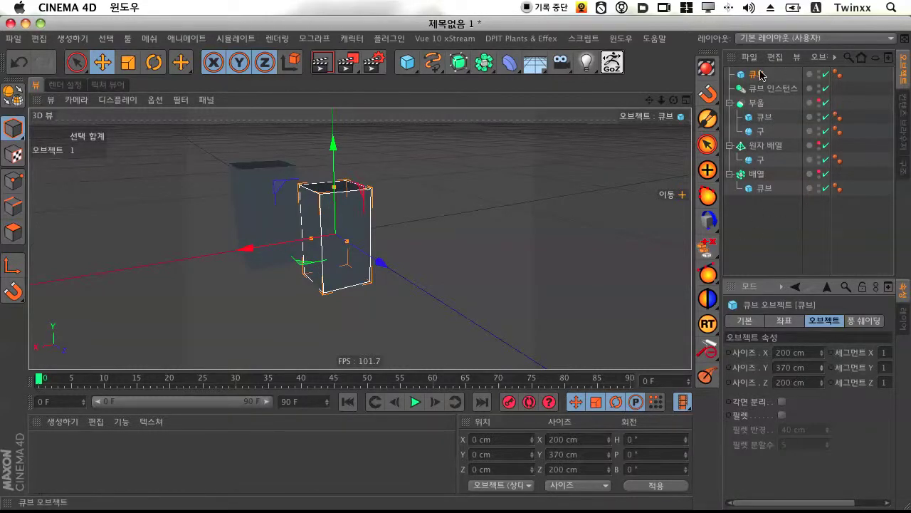
click(822, 371)
drag(822, 368, 823, 346)
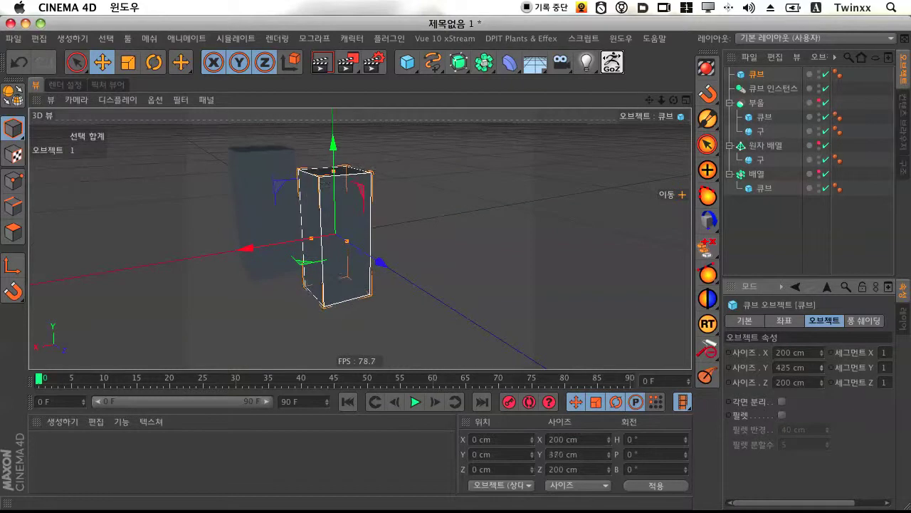
- Set the referenced cube's P.Y position coordinate to 100 cm
click(745, 320)
click(771, 324)
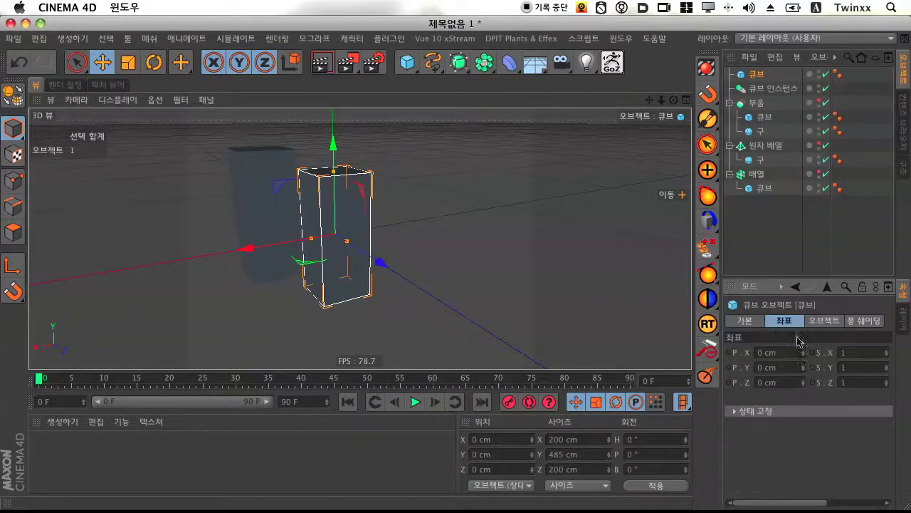
mouse_move(803, 367)
mouse_down()
mouse_move(803, 335)
mouse_move(803, 353)
mouse_up()
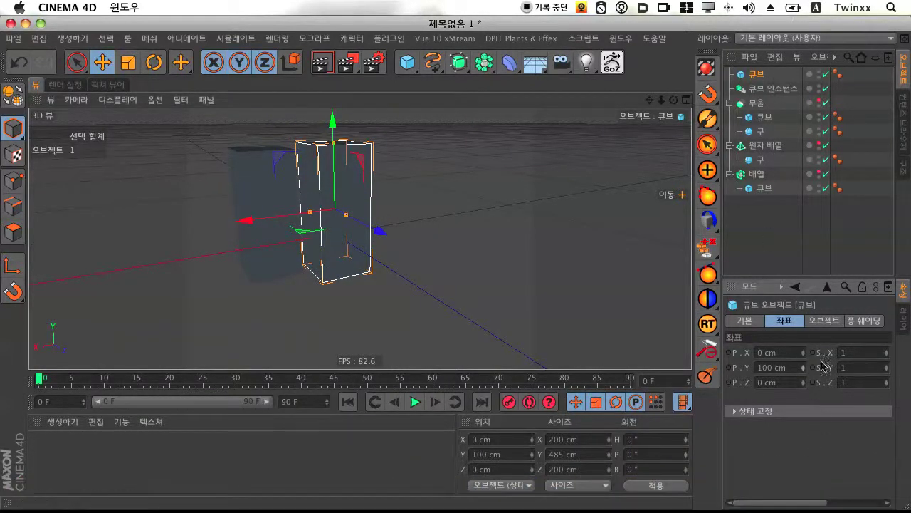
- Set the referenced cube's R.P rotation to 13° and compare it with the instance's rotation
drag(816, 503, 875, 504)
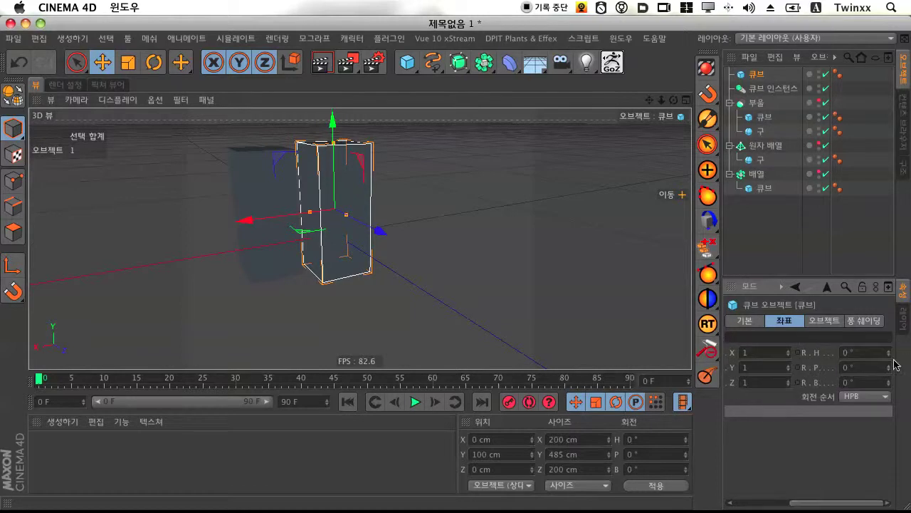
mouse_move(888, 372)
mouse_down()
mouse_move(888, 362)
mouse_move(888, 370)
mouse_up()
click(776, 89)
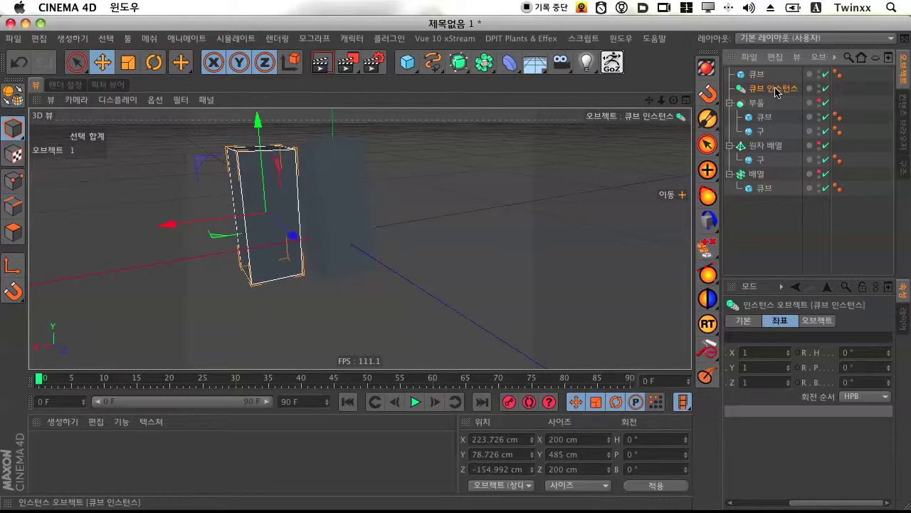
- Compare the rotated cube with its instance and review the cube's object, basic and coordinate properties
click(756, 74)
click(771, 89)
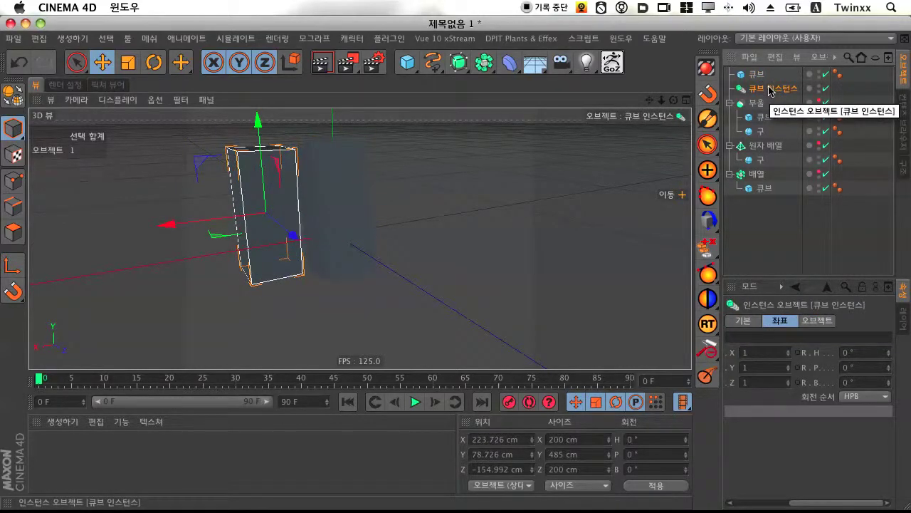
click(762, 75)
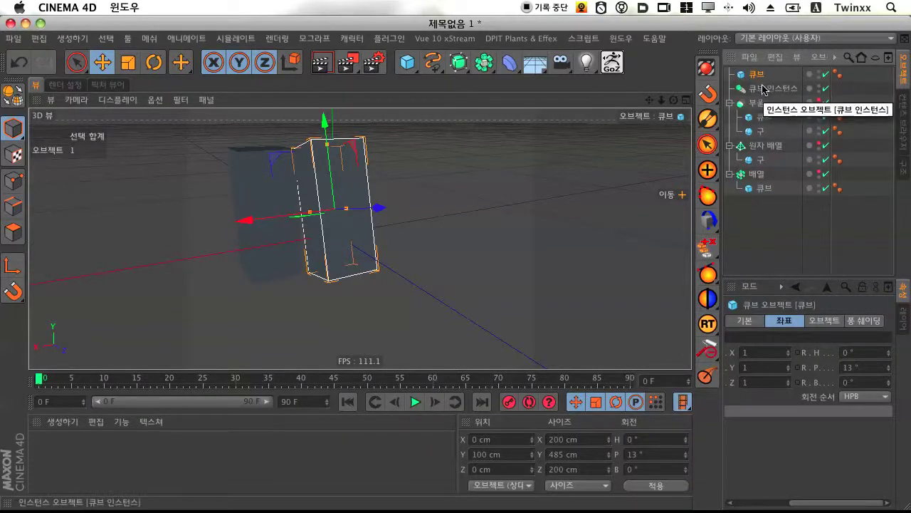
click(765, 89)
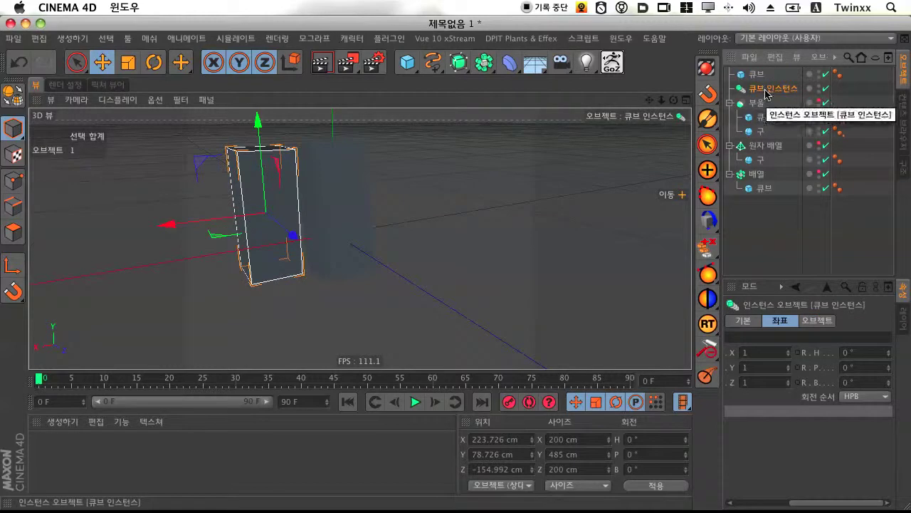
click(758, 75)
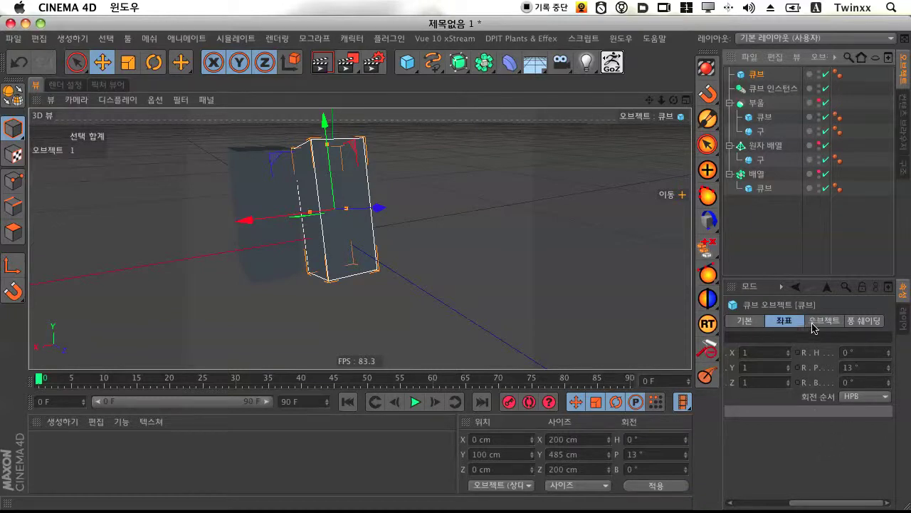
click(813, 329)
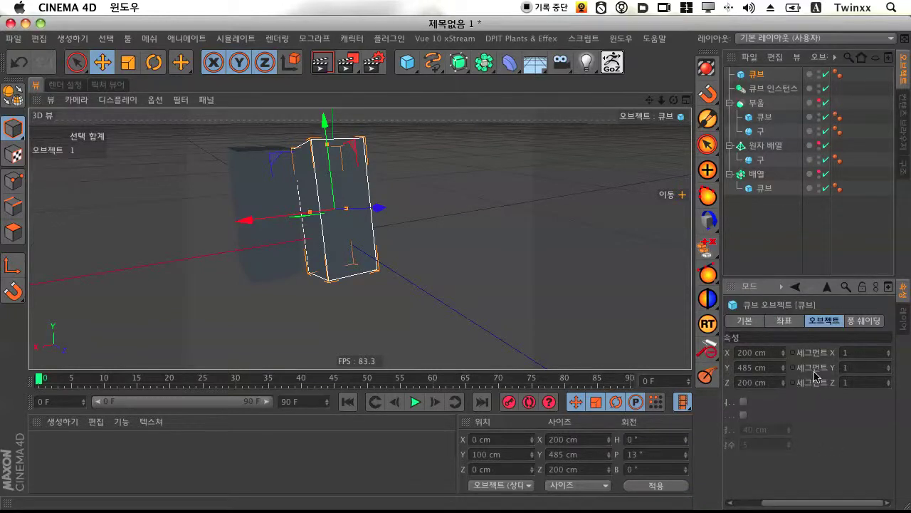
click(788, 325)
click(748, 321)
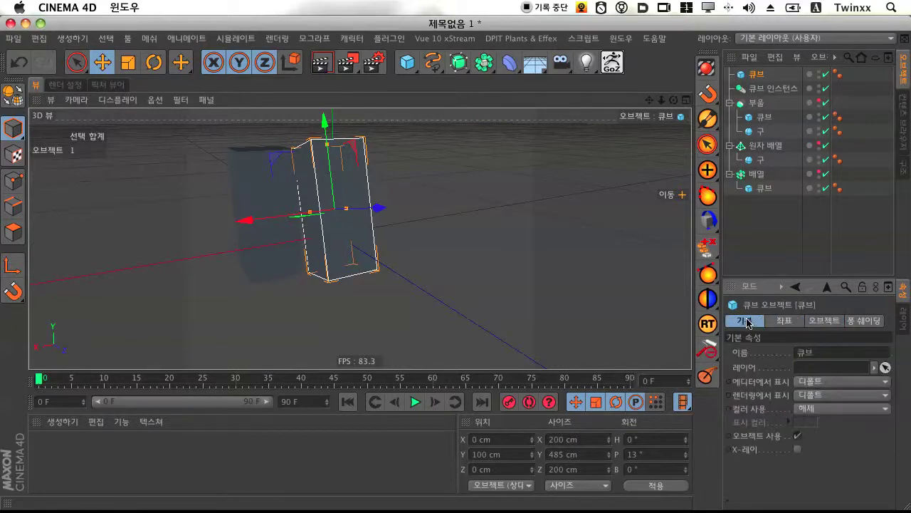
click(768, 321)
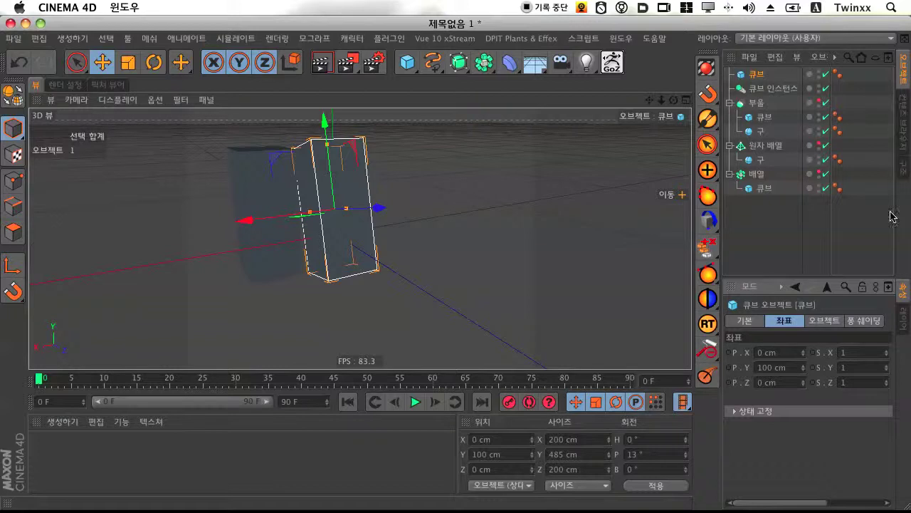
- Disable the ungrouped cube and its instance and clear the selection
click(826, 74)
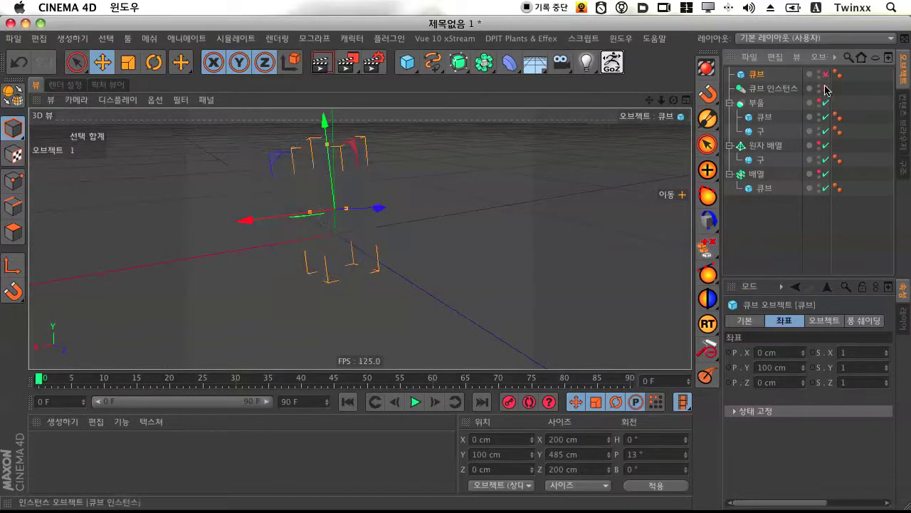
click(826, 88)
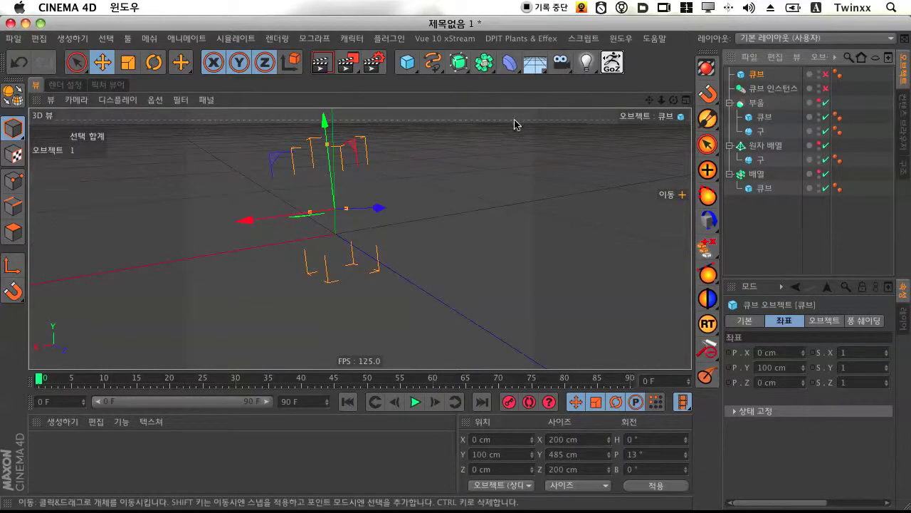
click(508, 145)
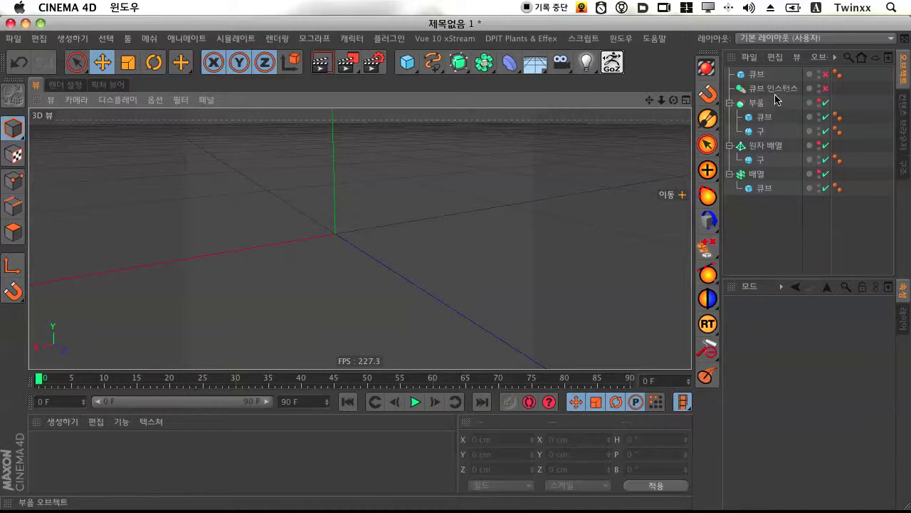
- Add a null object and make the ungrouped cube and its instance children of it
drag(784, 74, 753, 94)
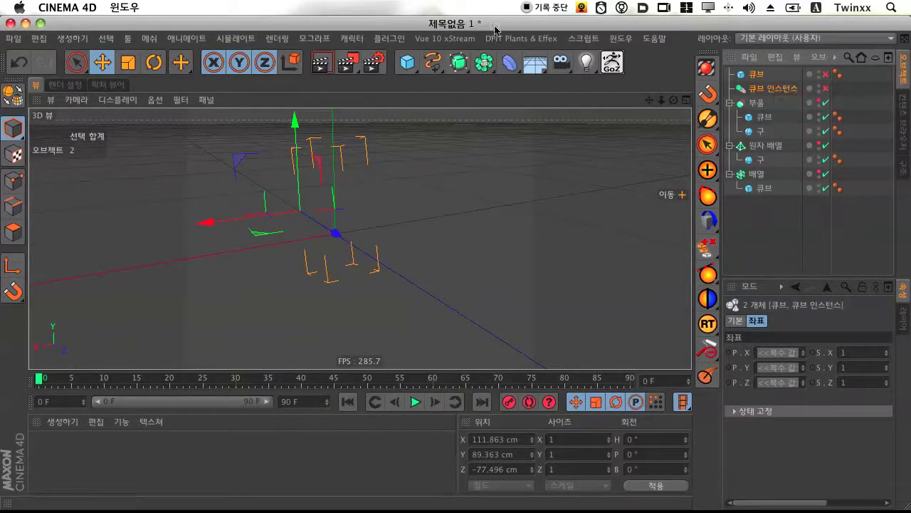
click(412, 57)
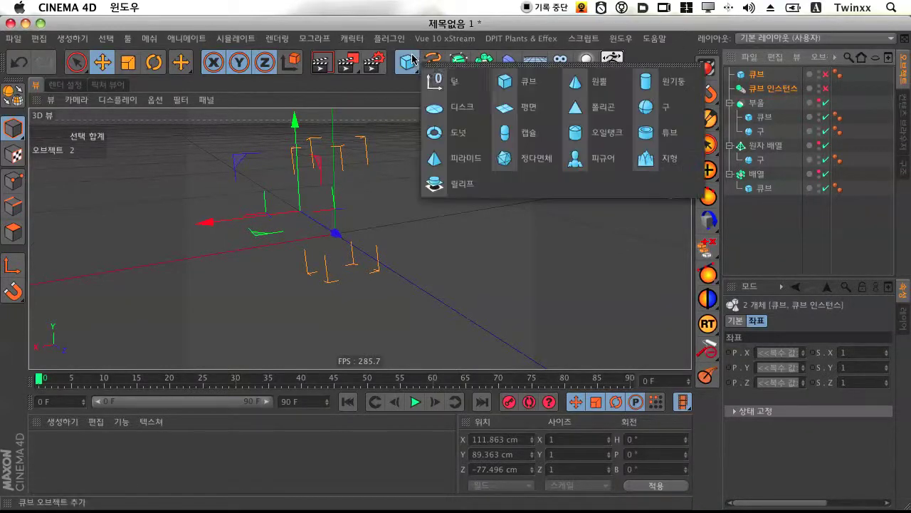
click(450, 84)
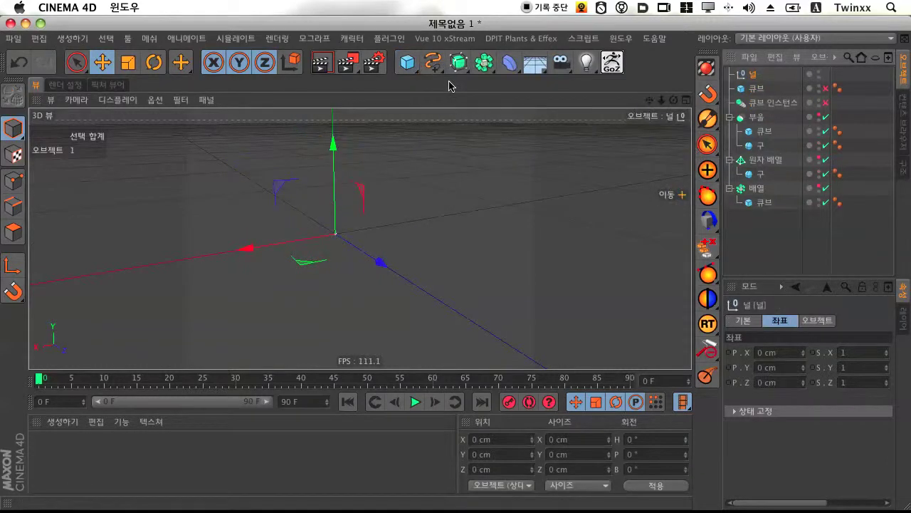
drag(746, 94, 757, 78)
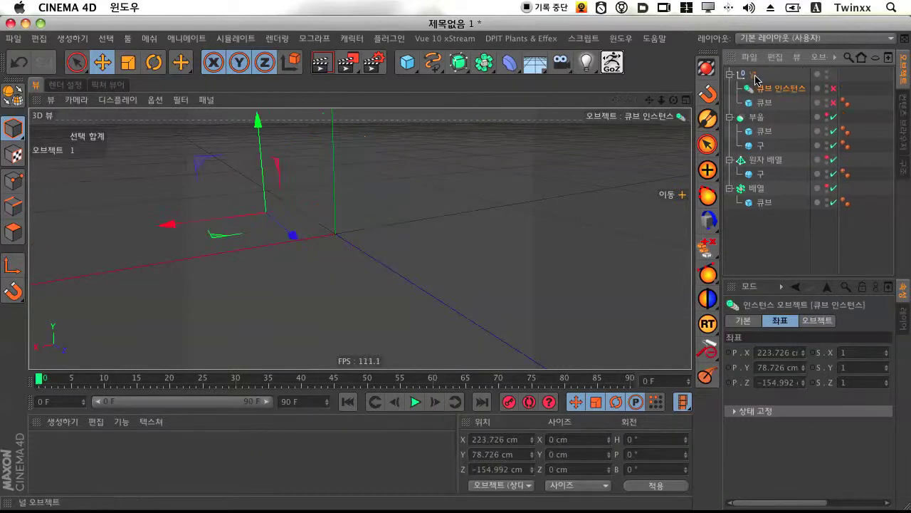
click(756, 79)
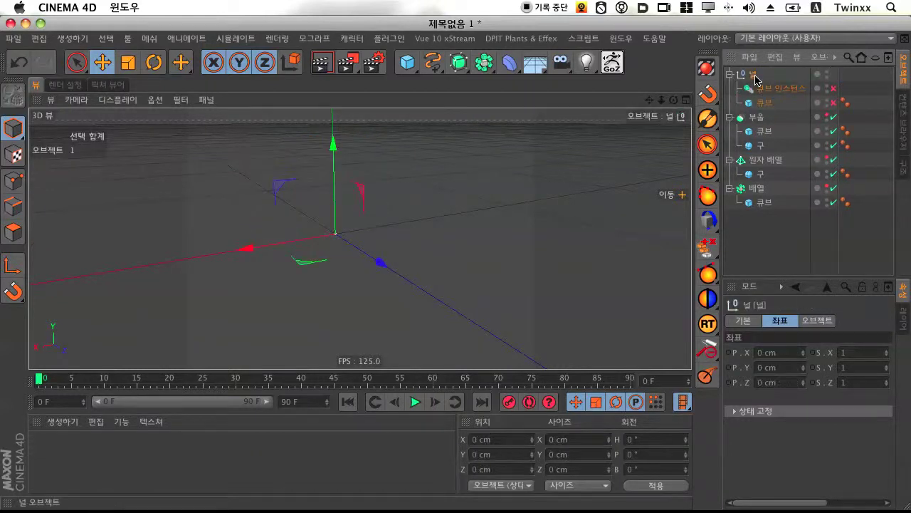
- Enable the cube and its instance inside the null, and hide the whole null group in the viewport
click(834, 88)
click(834, 103)
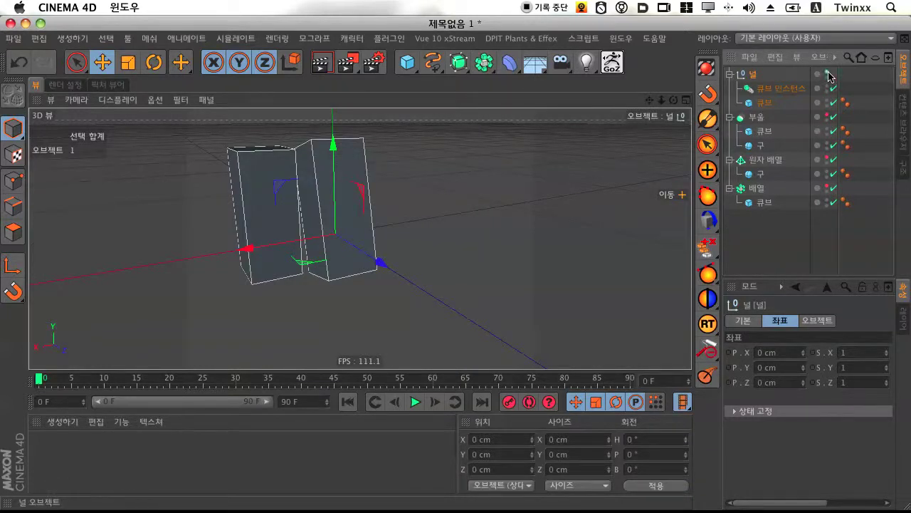
click(828, 74)
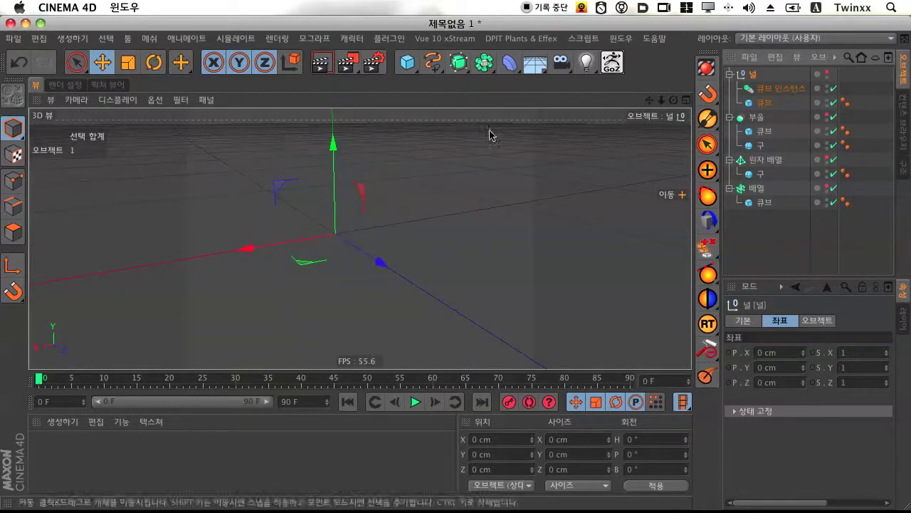
- Rename the null object as 인스턴스_예제
double_click(753, 75)
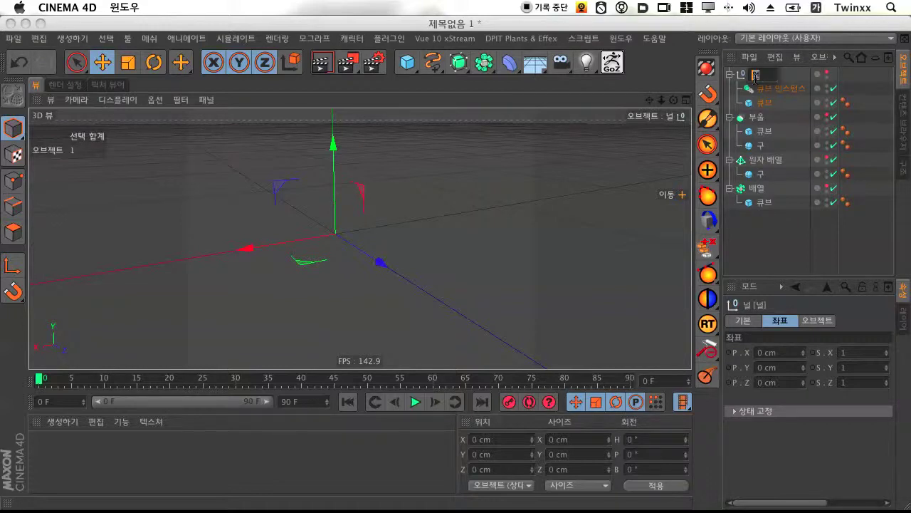
text(인스턴)
text(스 )
text( ㅇ)
key(Return)
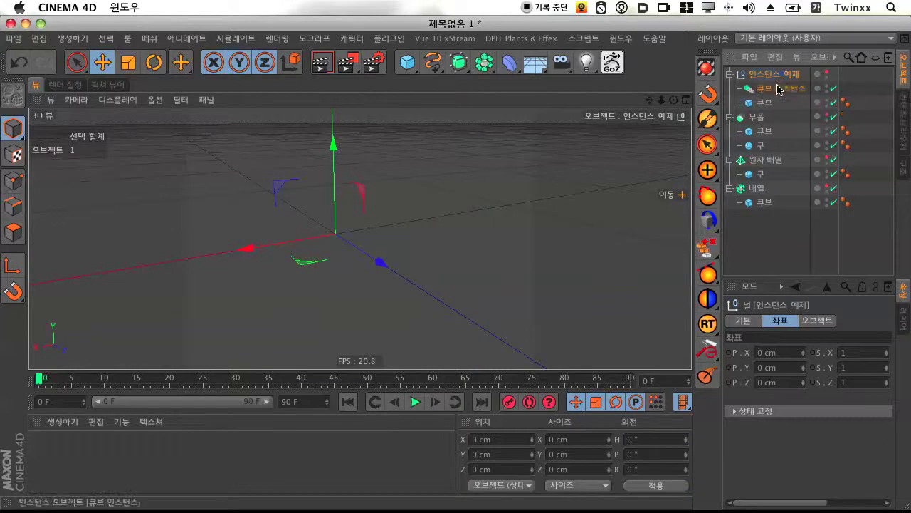
- Toggle the 인스턴스_예제 group's visibility on and off, leaving it hidden, and look over its child instance and cube
click(780, 88)
click(774, 74)
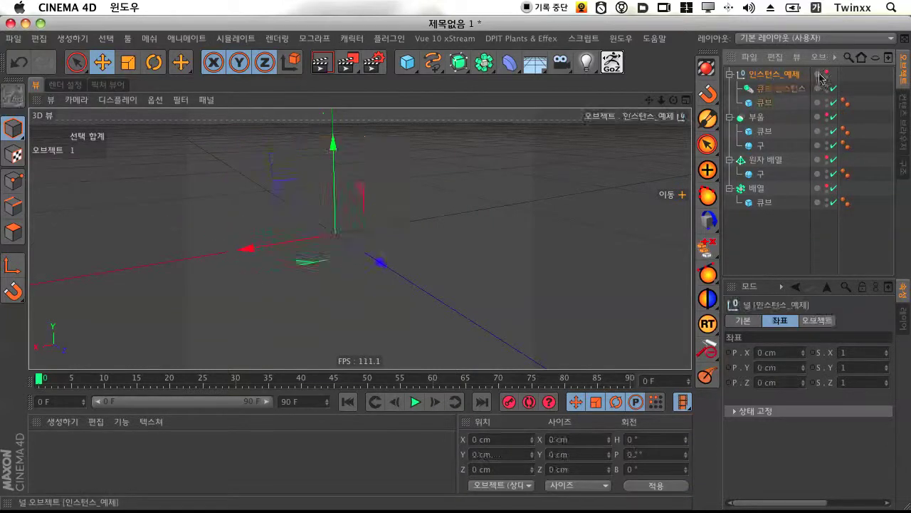
click(830, 72)
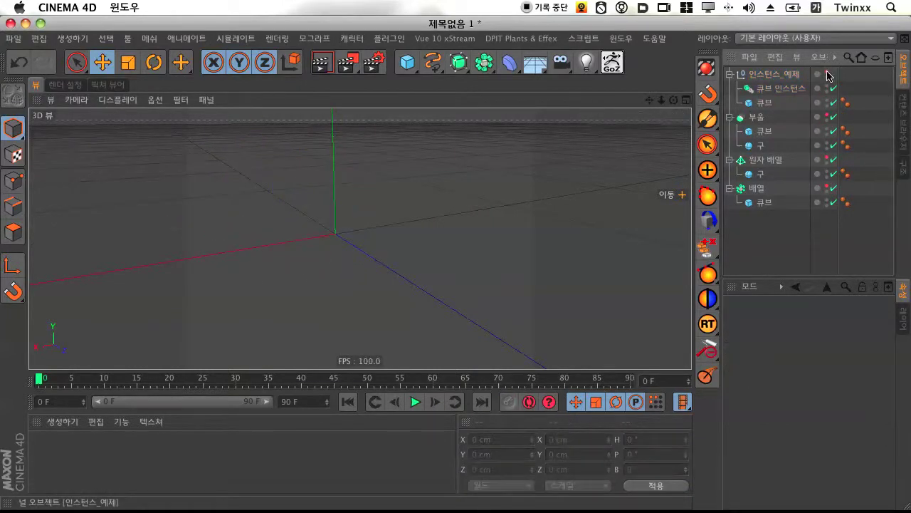
click(825, 76)
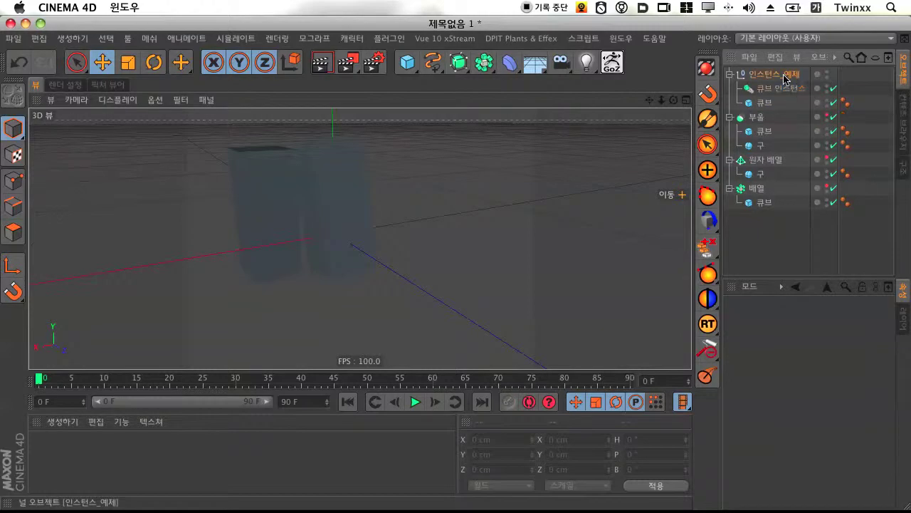
click(828, 72)
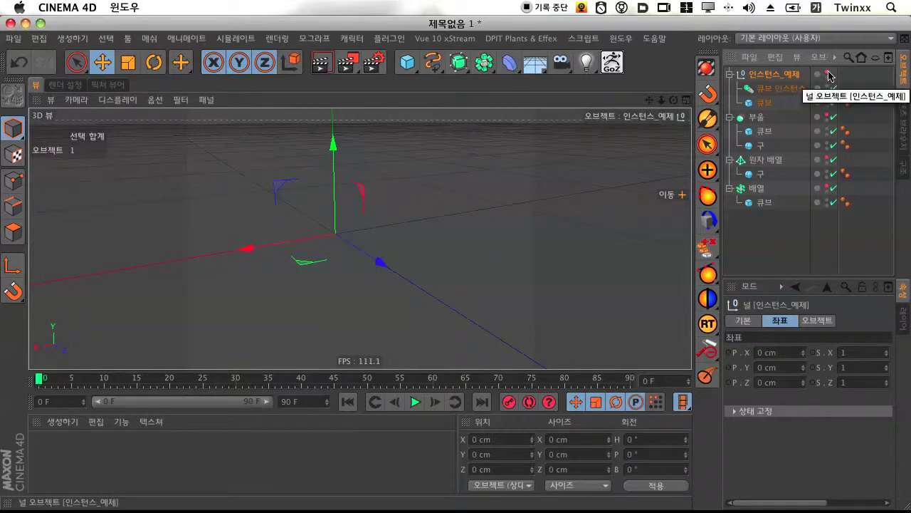
click(826, 74)
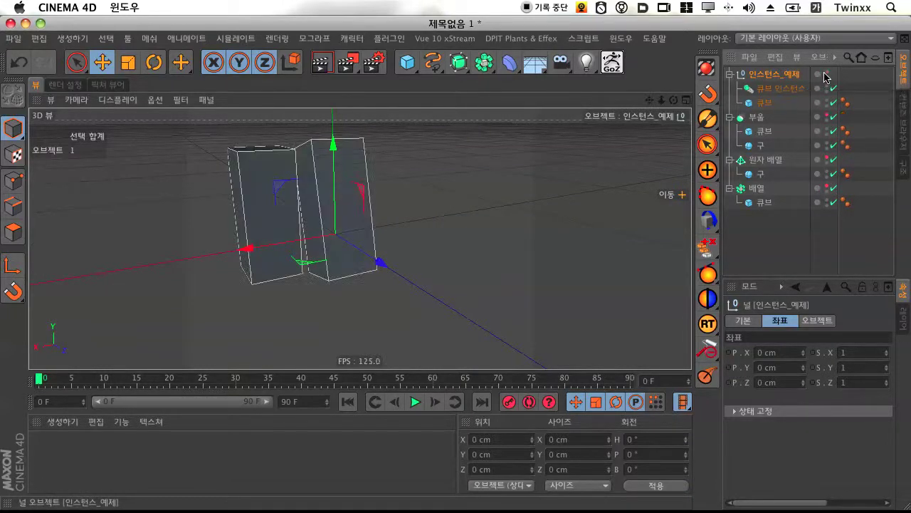
click(826, 74)
click(826, 74)
click(827, 74)
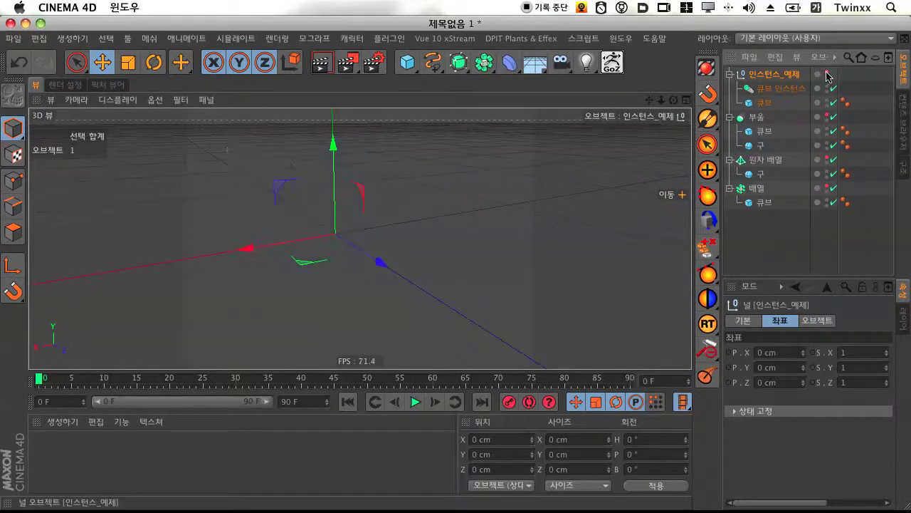
click(775, 90)
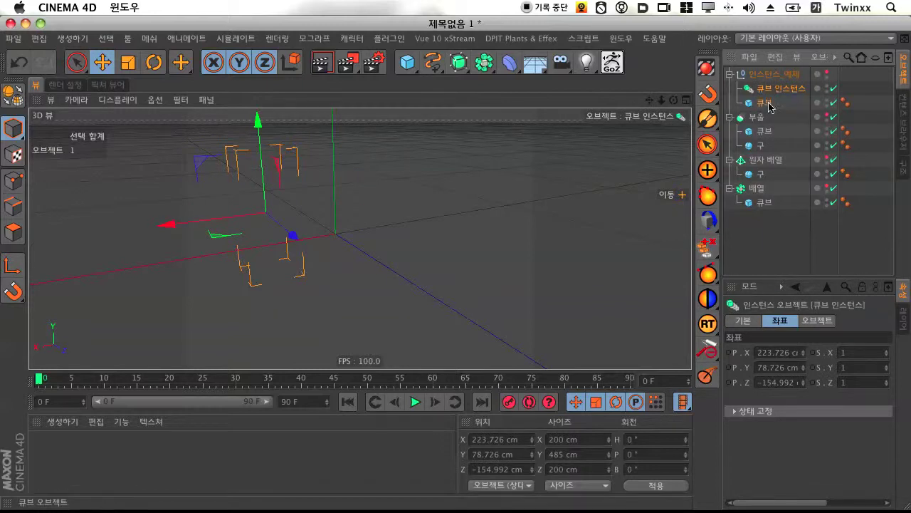
click(767, 103)
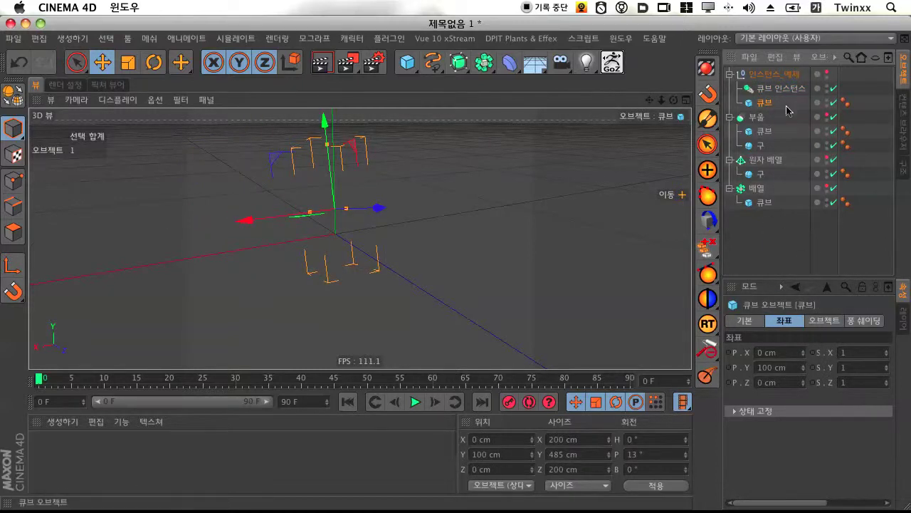
click(779, 74)
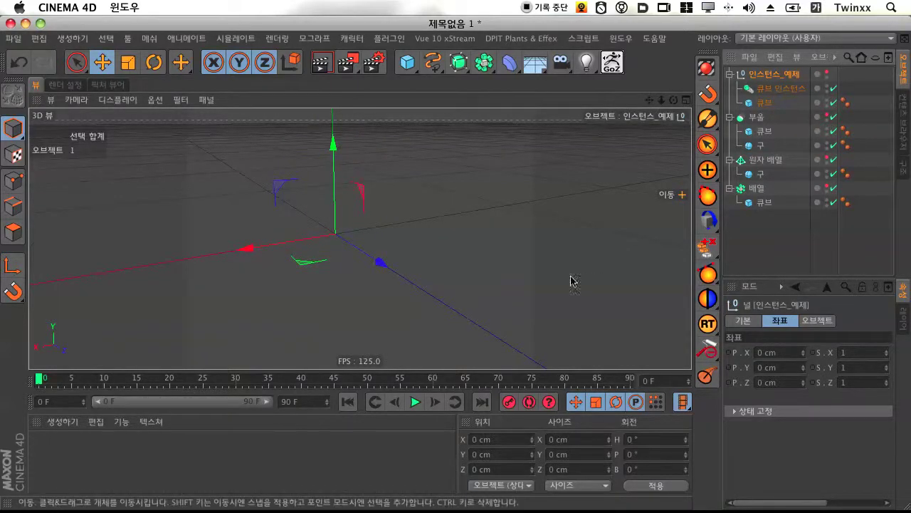
- Add a sphere and move it backward along the Z axis to about -495 cm
click(407, 62)
click(640, 108)
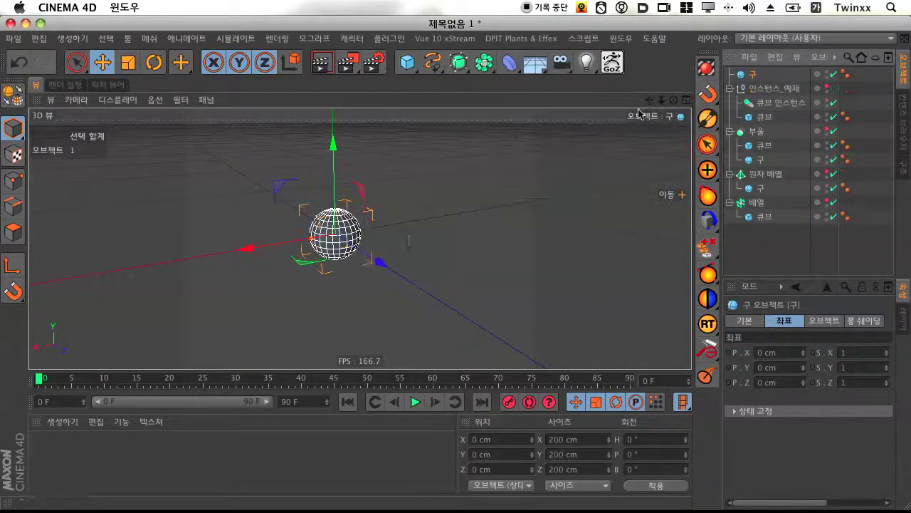
drag(371, 263, 333, 216)
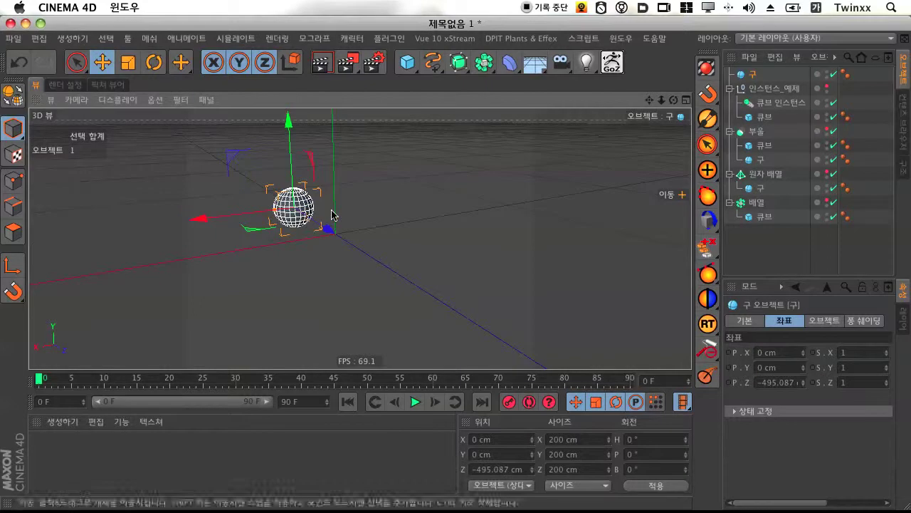
- Add a second sphere, move it forward along the Z axis away from the first one, and deselect it
click(407, 62)
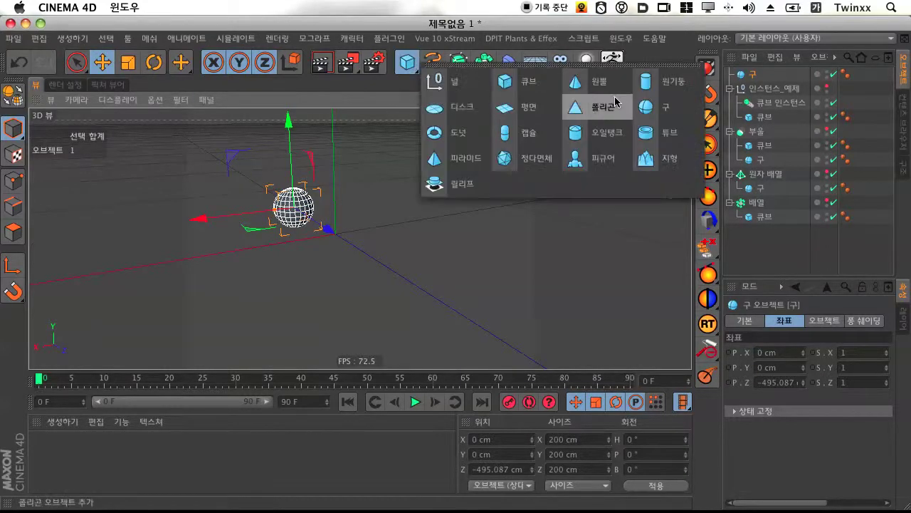
click(646, 107)
drag(367, 257, 406, 281)
click(470, 175)
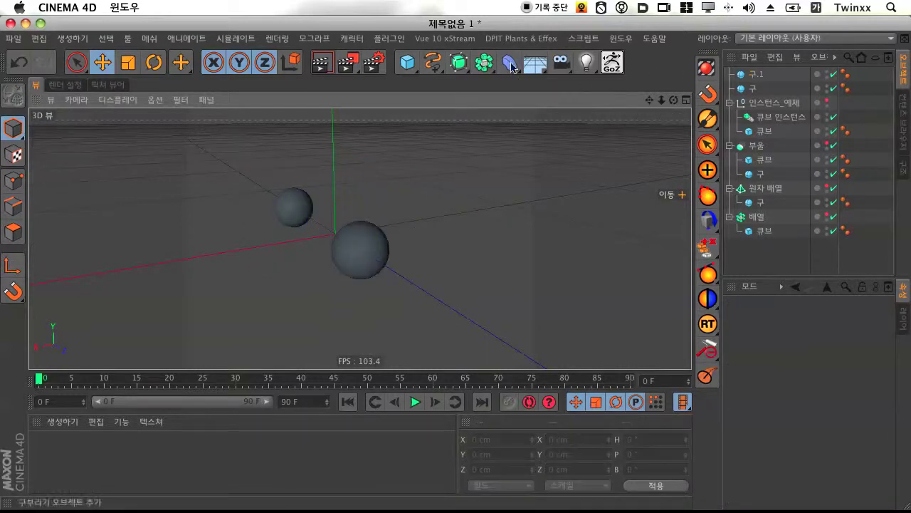
- Add a Metaball (메타볼) object, nest both spheres under it, and open the Metaball's object properties
click(484, 62)
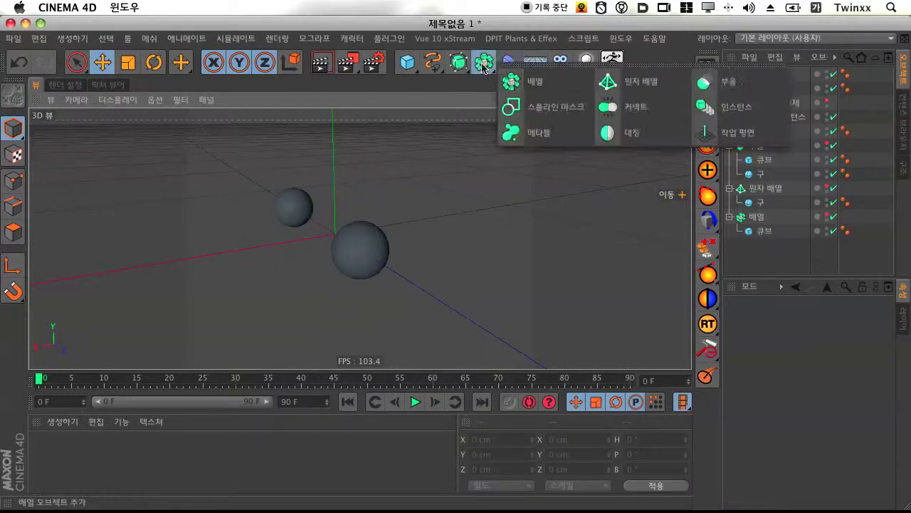
click(518, 135)
drag(763, 91, 764, 79)
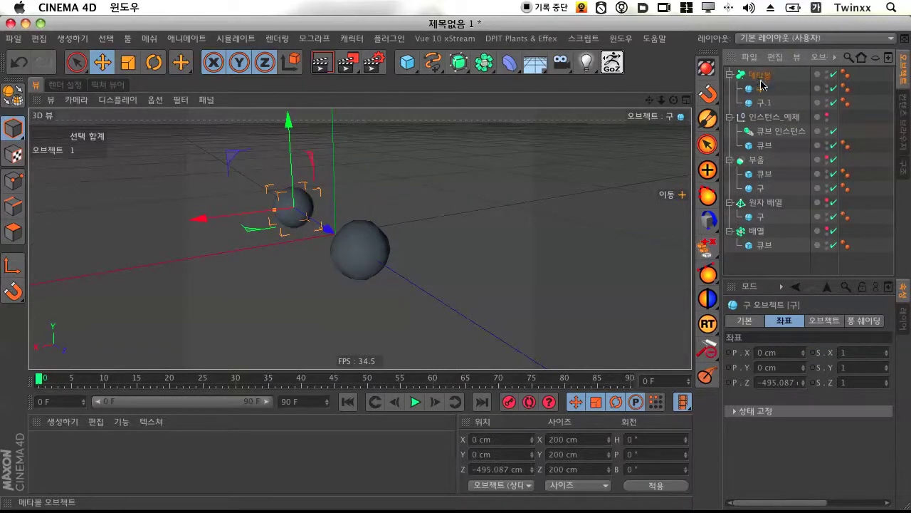
click(762, 74)
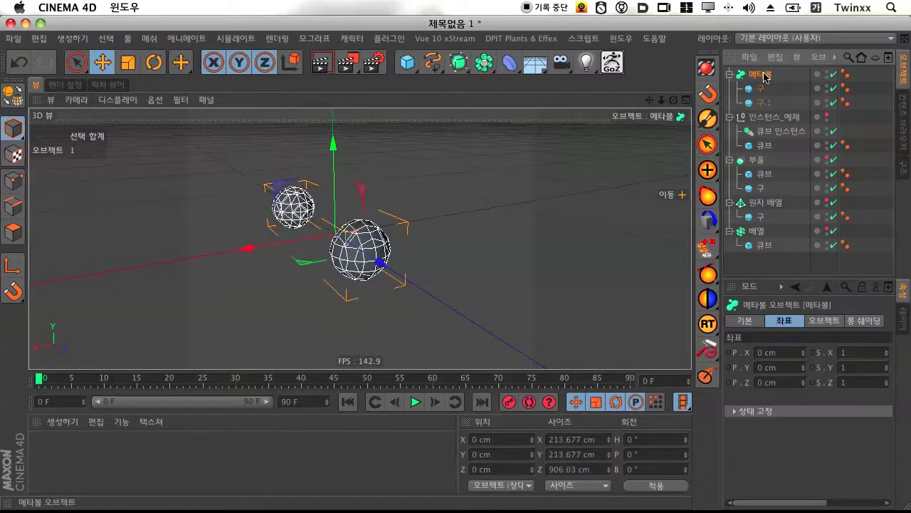
click(826, 321)
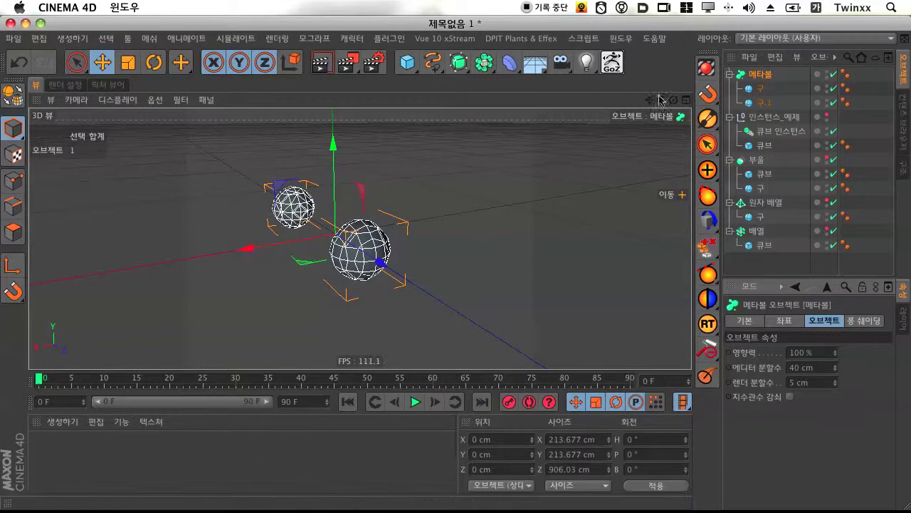
- Move the first sphere back and forth along the Z axis near the second one, leaving it at about -182 cm
drag(674, 100, 641, 107)
drag(360, 238, 376, 235)
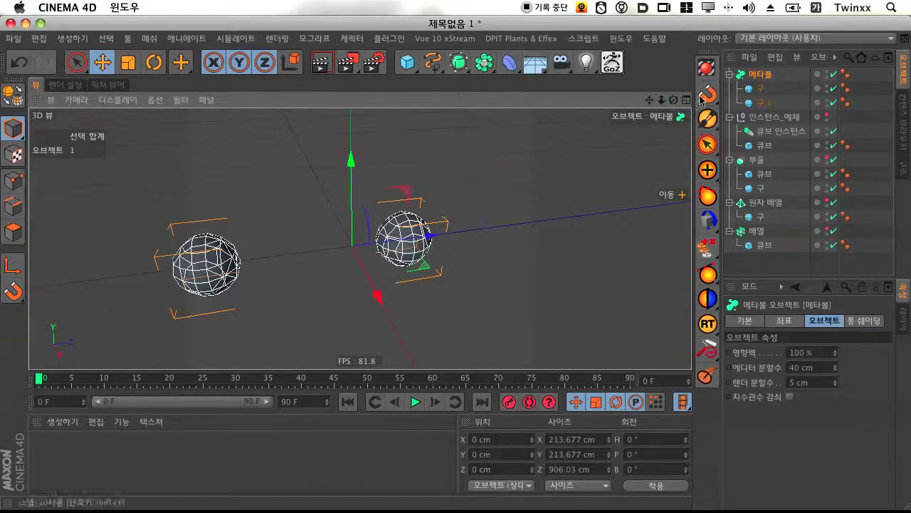
click(753, 90)
mouse_move(295, 253)
mouse_down()
mouse_move(377, 241)
mouse_move(436, 249)
mouse_move(301, 262)
mouse_up()
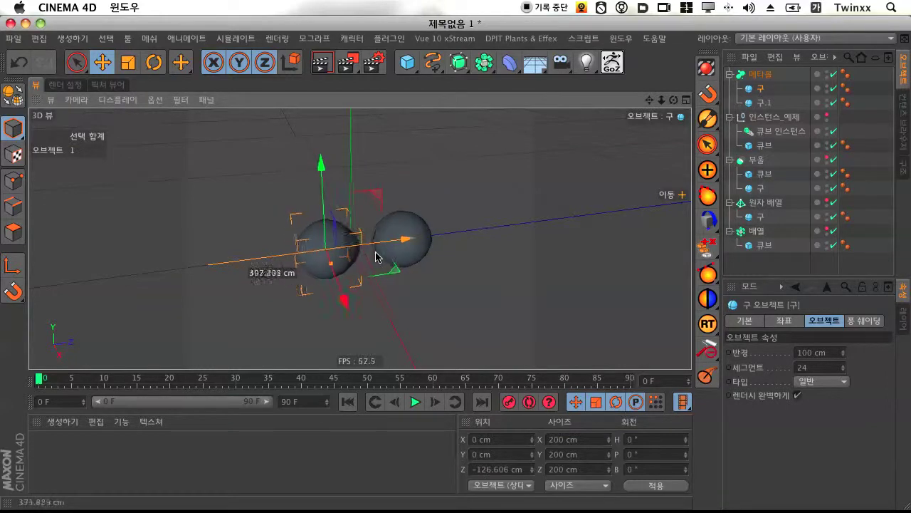
mouse_move(347, 260)
mouse_down()
mouse_move(294, 263)
mouse_move(340, 266)
mouse_up()
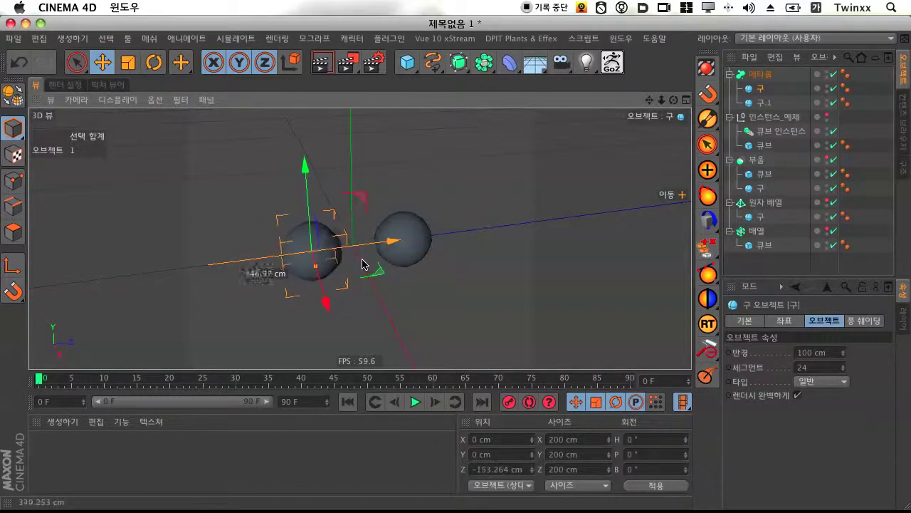
drag(348, 266, 328, 267)
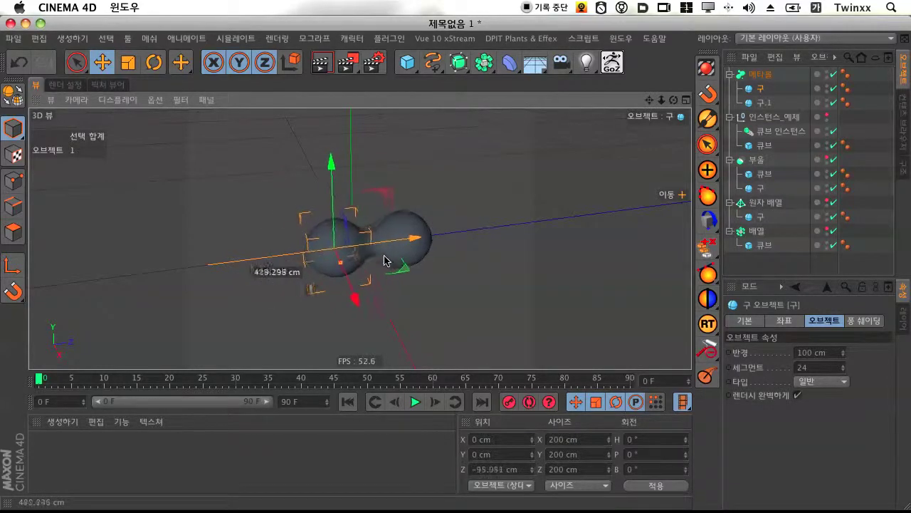
drag(389, 260, 317, 269)
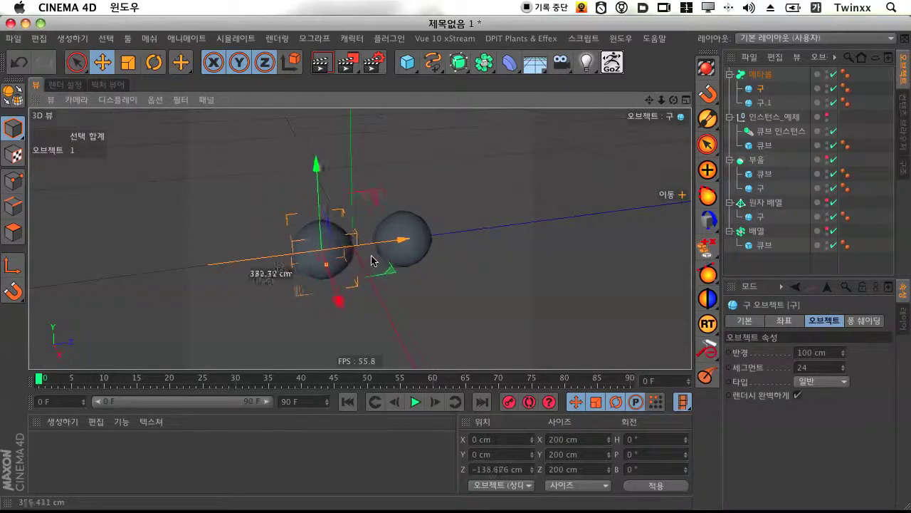
drag(376, 259, 350, 258)
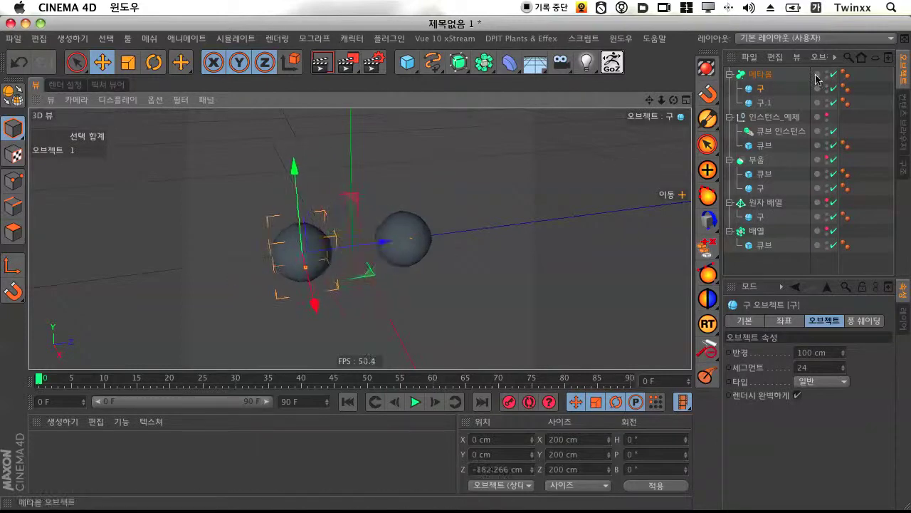
- Set the Metaball's hull value (영향력) to 108 % and move the whole Metaball slightly forward along the Z axis
click(760, 75)
mouse_move(836, 353)
mouse_down()
mouse_move(837, 335)
mouse_move(837, 369)
mouse_move(834, 350)
mouse_up()
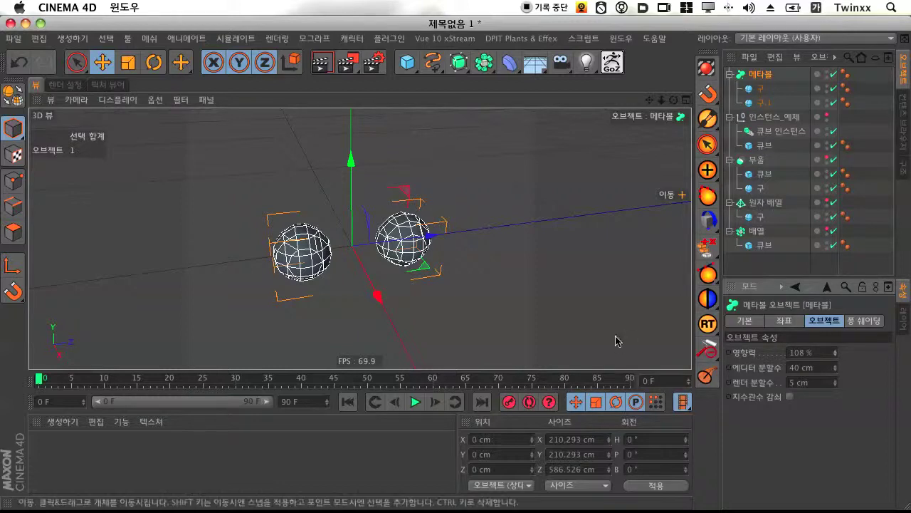
drag(425, 234, 464, 222)
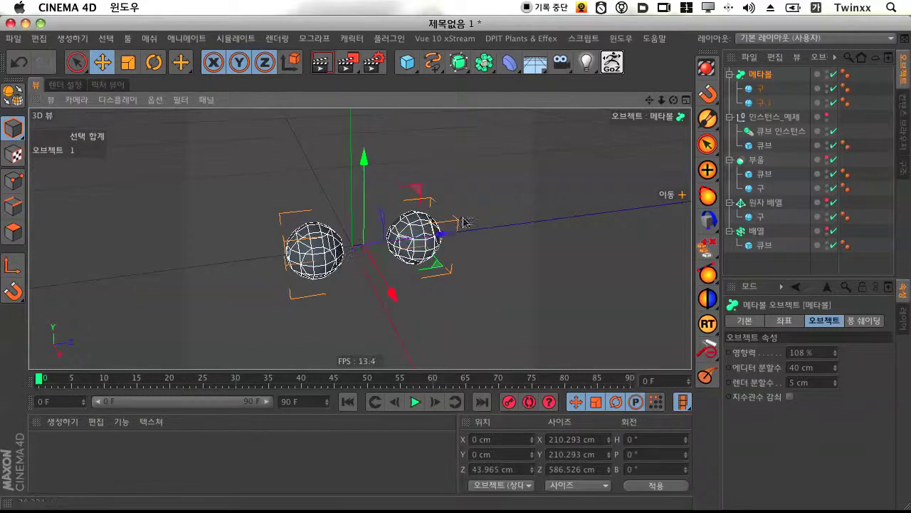
mouse_move(452, 235)
mouse_down()
mouse_move(371, 237)
mouse_move(457, 222)
mouse_move(452, 232)
mouse_up()
- Move the first sphere back along Z to about -271 cm, and slide the second sphere toward it and away again
click(761, 89)
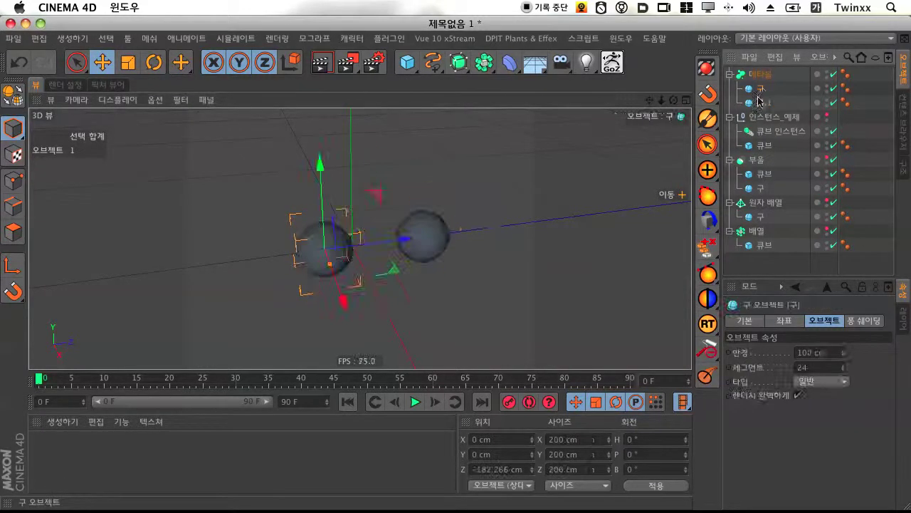
drag(391, 236, 367, 241)
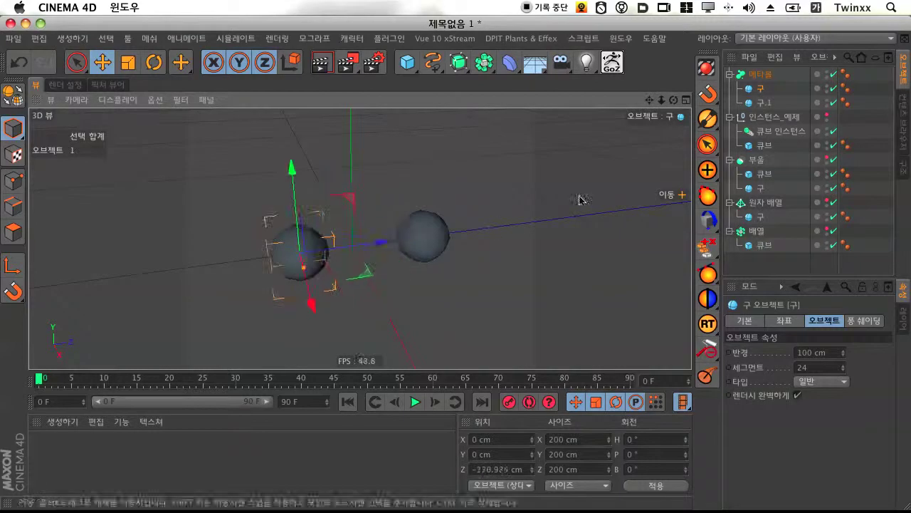
click(764, 102)
drag(492, 226, 459, 234)
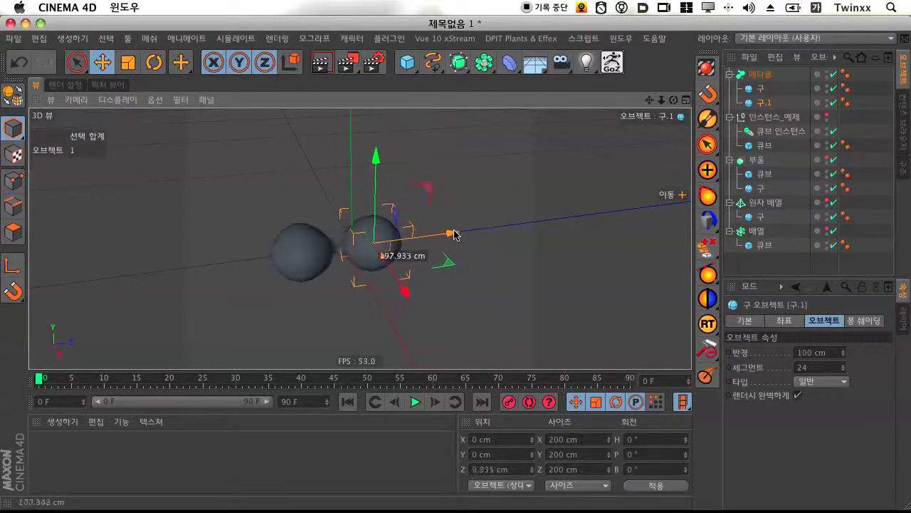
drag(453, 233, 461, 232)
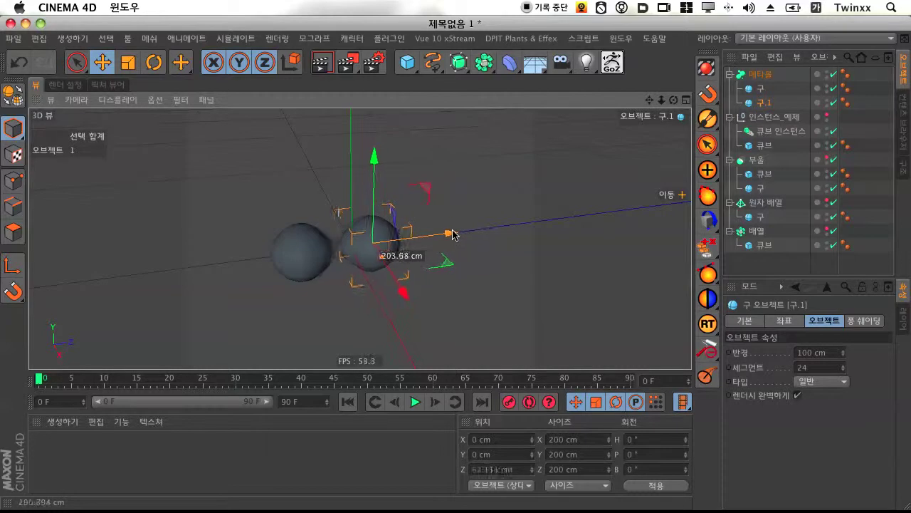
drag(471, 229, 502, 240)
- Add a cube, nest it under the Metaball, move it along Z to about 133 cm near the second sphere, and deselect it
drag(407, 63, 501, 92)
drag(756, 74, 757, 92)
drag(431, 237, 481, 235)
click(541, 173)
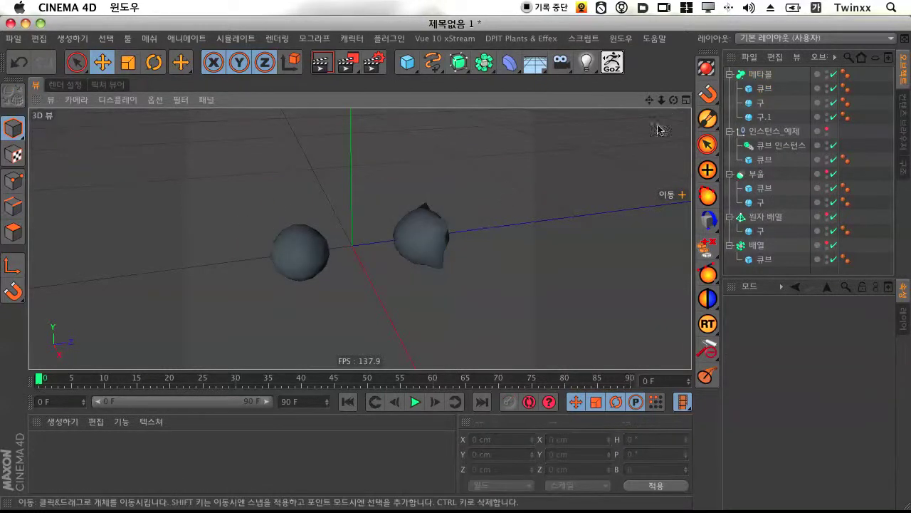
- Move the cube back along Z to about -615 cm, and move the first sphere forward until it merges with the second one
click(774, 95)
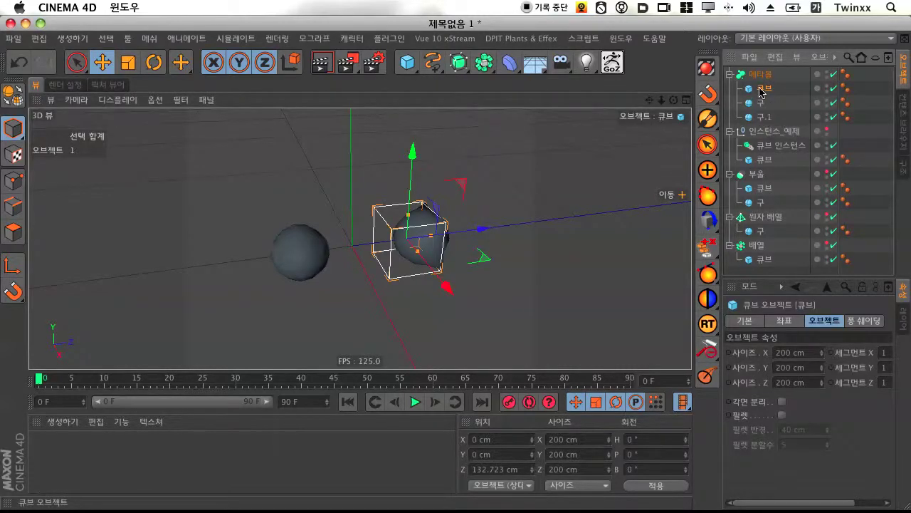
click(762, 104)
click(764, 88)
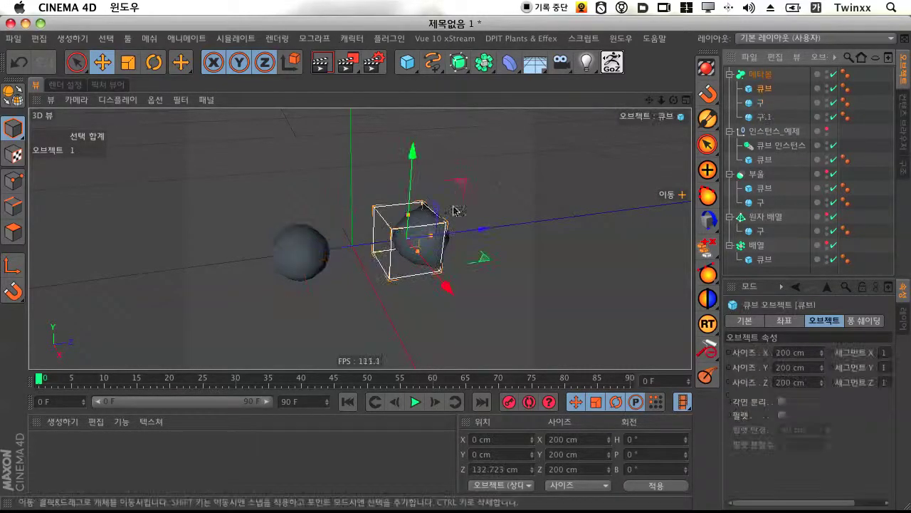
drag(478, 229, 270, 240)
click(756, 103)
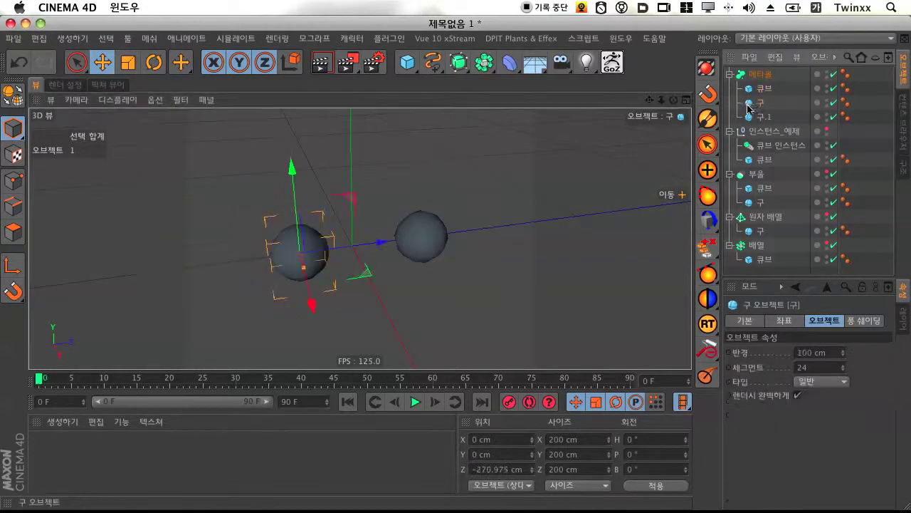
drag(373, 245, 433, 240)
- Move the cube above the merged spheres to about Y 292 cm and Z 54 cm, and delete it
click(764, 88)
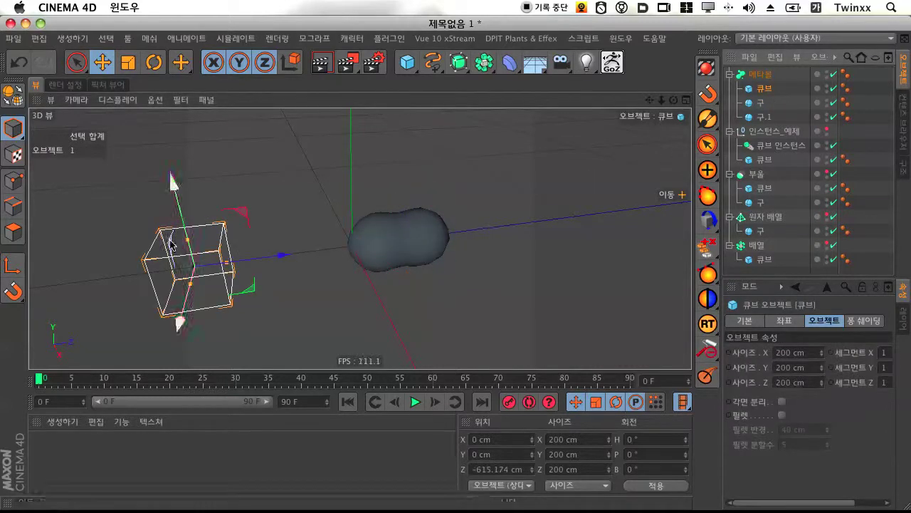
drag(281, 256, 463, 259)
drag(389, 178, 400, 91)
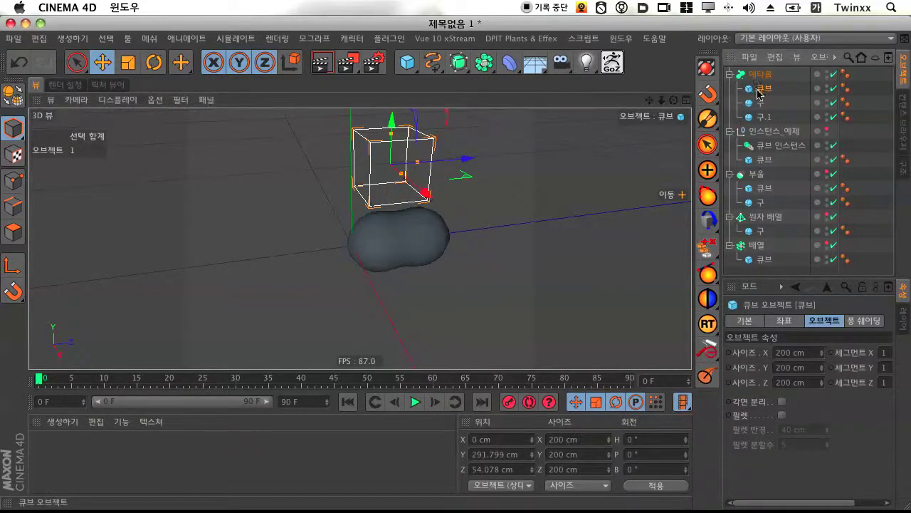
key(Delete)
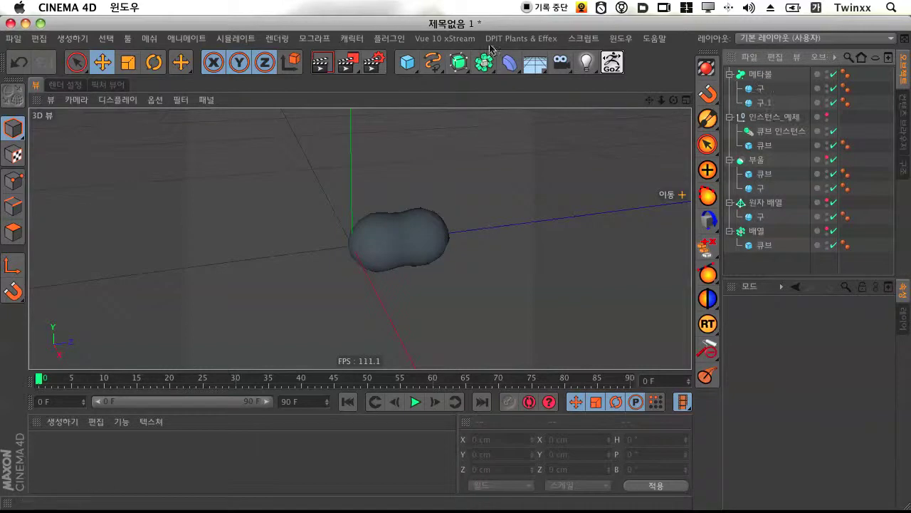
- Add a third sphere, nest it under the Metaball, and move it above the other two to about Y 291 cm and Z 44 cm
drag(407, 62, 647, 107)
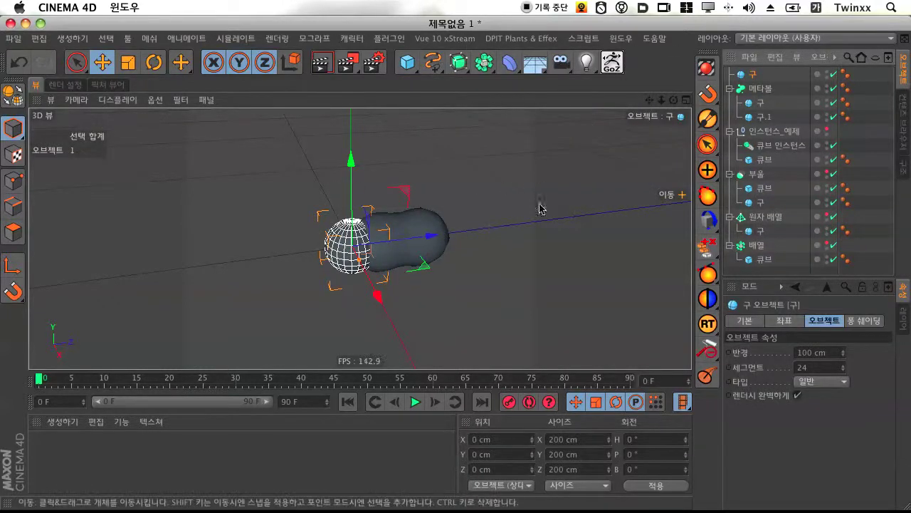
drag(752, 75, 761, 88)
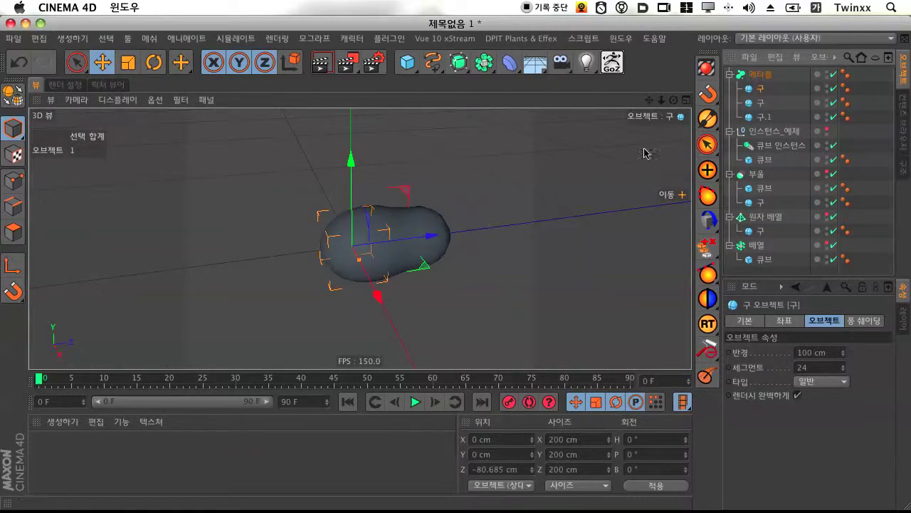
drag(433, 240, 342, 253)
drag(257, 214, 245, 131)
drag(336, 160, 461, 166)
mouse_move(382, 129)
mouse_down()
mouse_move(388, 140)
mouse_move(391, 128)
mouse_up()
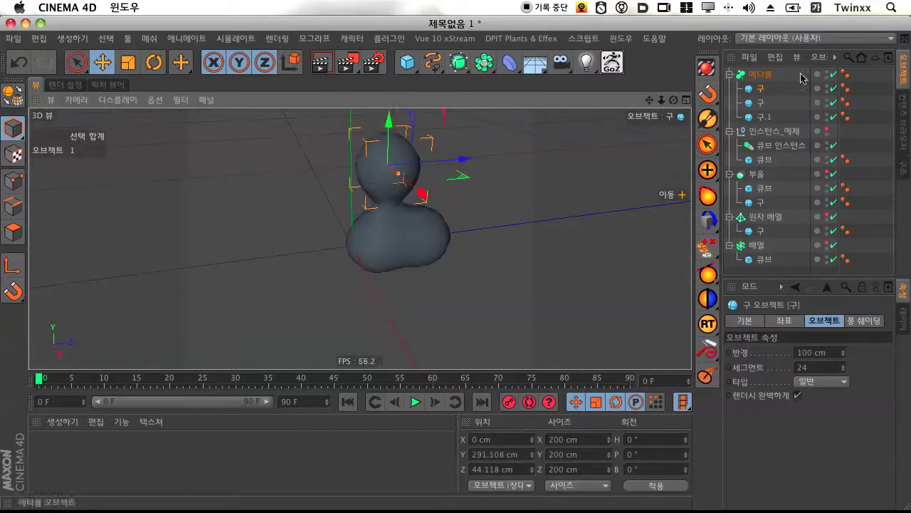
- Convert the Metaball's three spheres to editable polygon objects, and move the upper sphere far forward along the Z axis
drag(787, 86, 735, 123)
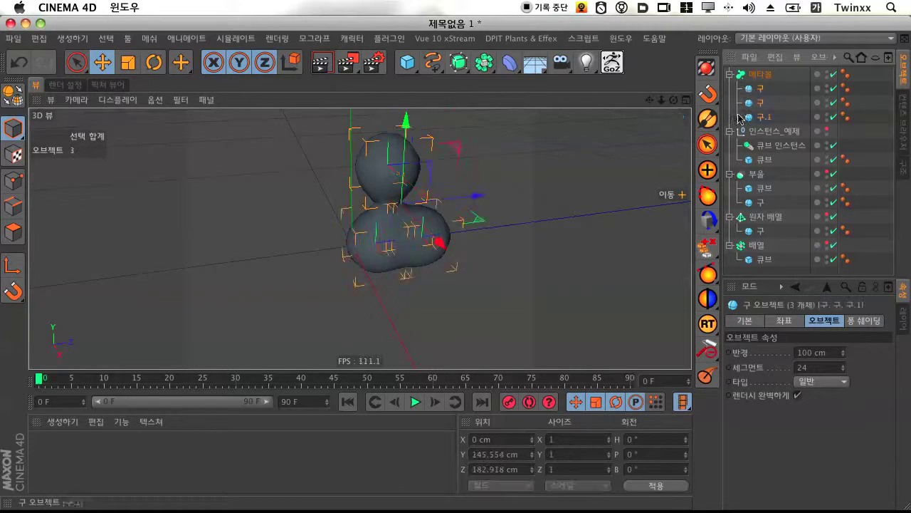
click(13, 93)
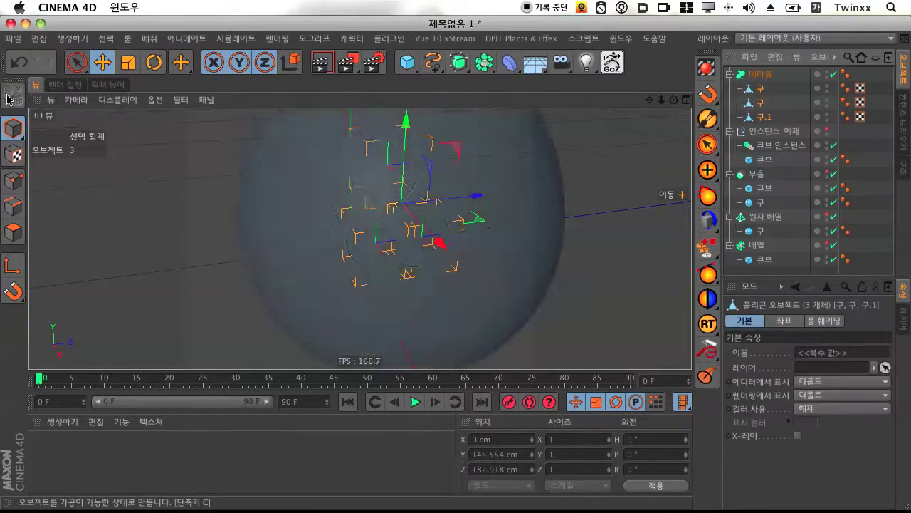
click(760, 91)
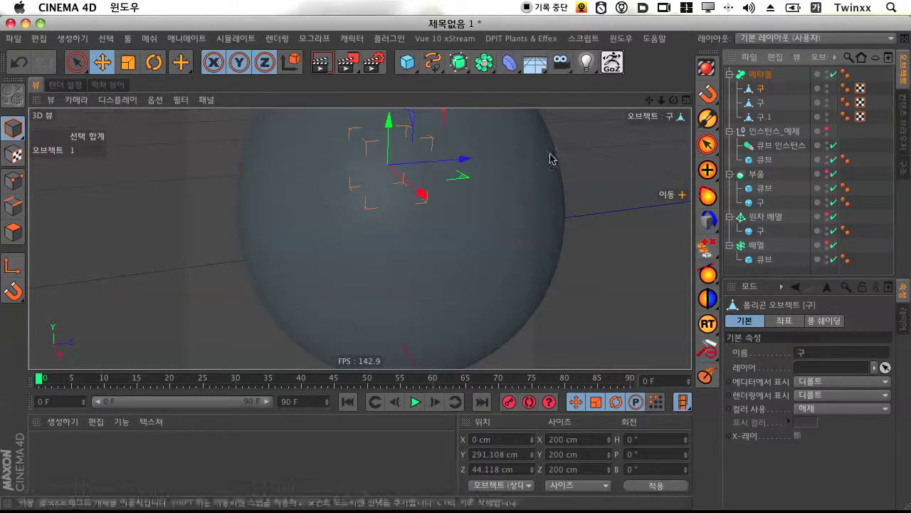
drag(467, 161, 371, 180)
drag(292, 187, 85, 222)
scroll(366, 237, down, 3)
scroll(366, 237, down, 2)
drag(292, 207, 594, 201)
- Arrange the polygon spheres in a merged chain, moving the second child to about Z 977 cm and the raised one to about Z 1708 cm
click(762, 102)
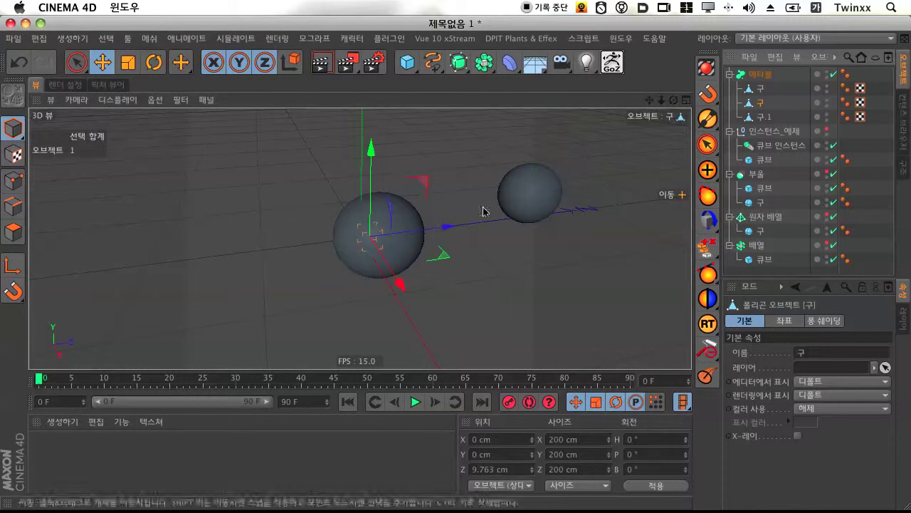
drag(437, 225, 527, 214)
click(761, 89)
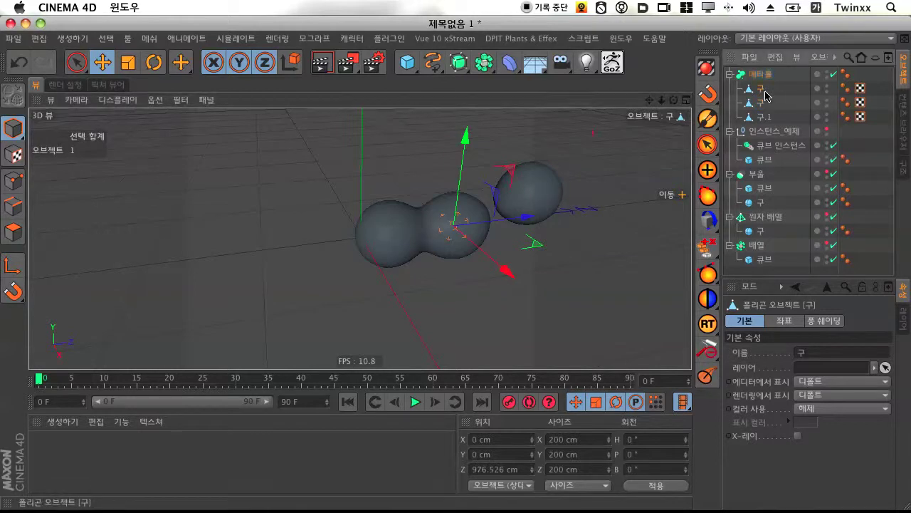
mouse_move(598, 189)
mouse_down()
mouse_move(579, 194)
mouse_move(586, 190)
mouse_up()
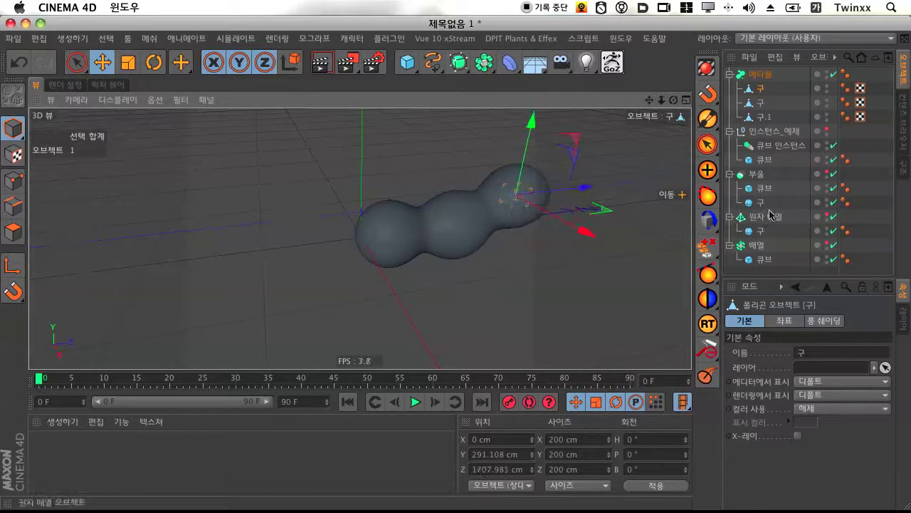
click(764, 117)
click(761, 88)
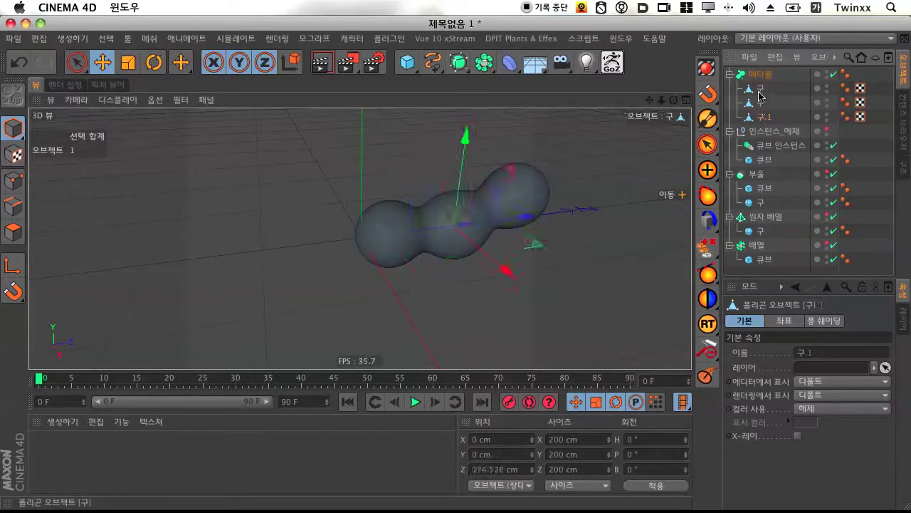
- Add a cube, make it editable, and move it above the sphere chain to about X -125, Y 541, Z 630 cm
click(415, 68)
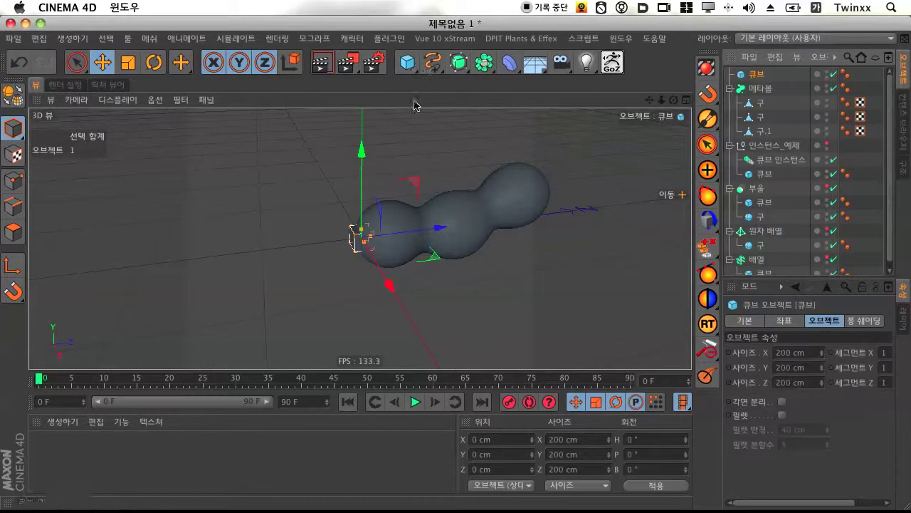
click(12, 93)
drag(403, 223, 517, 138)
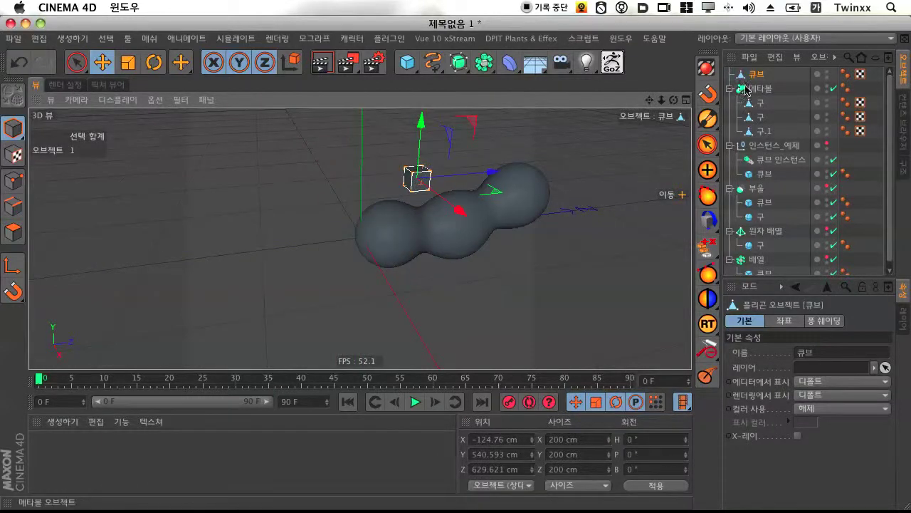
- Nest the polygon cube under the Metaball and move it above the middle sphere to about Y 558 cm, Z 802 cm
drag(756, 74, 758, 90)
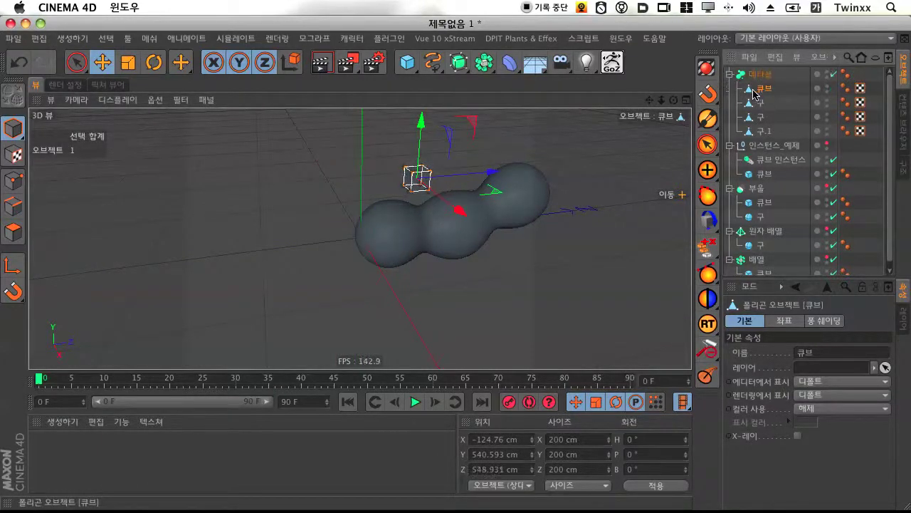
drag(421, 116, 414, 150)
drag(473, 195, 384, 209)
drag(446, 212, 482, 192)
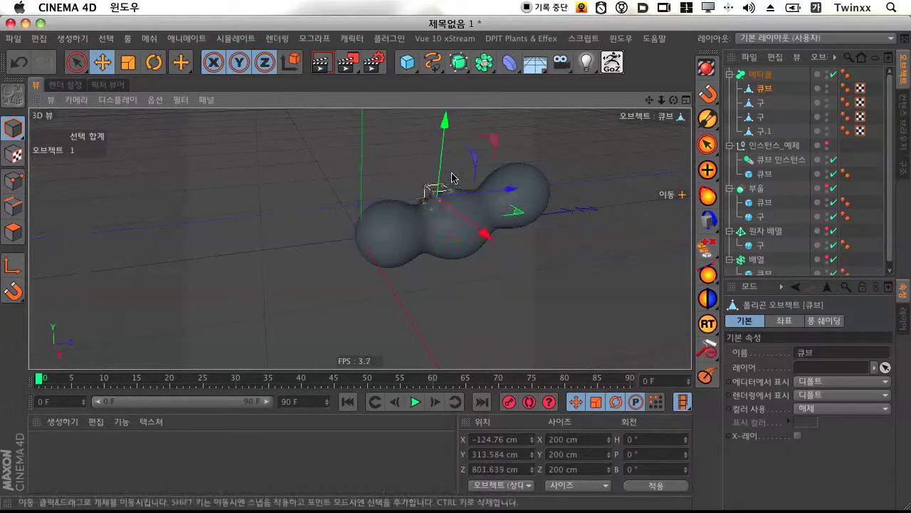
drag(438, 159, 442, 139)
scroll(439, 166, up, 6)
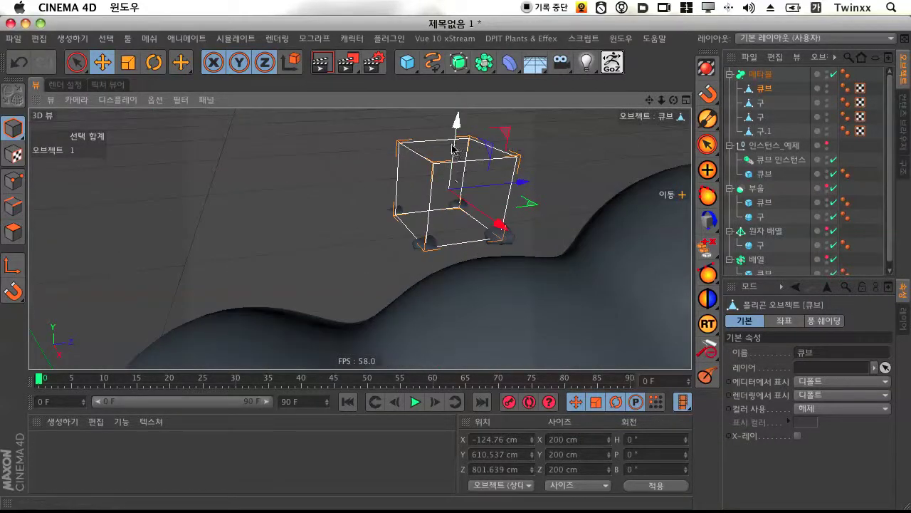
drag(453, 149, 431, 152)
click(431, 180)
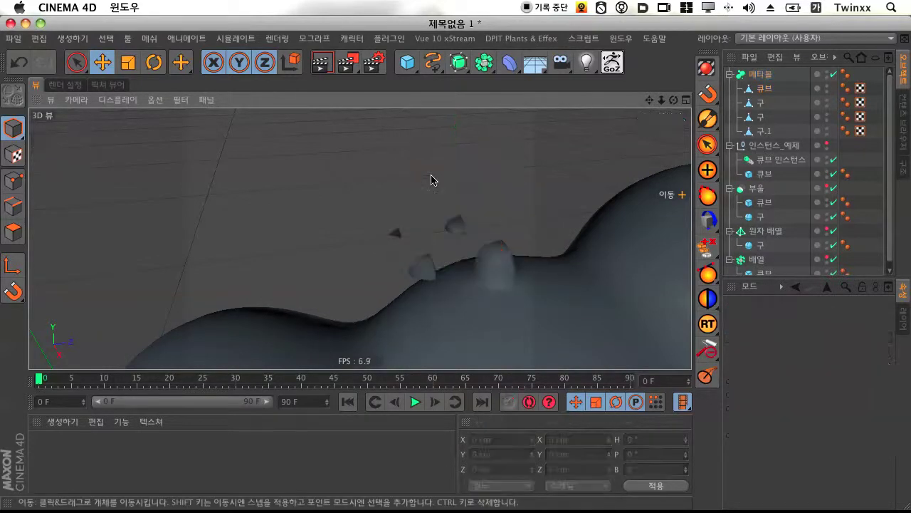
- Delete the cube from the Metaball and add a new parametric sphere
click(759, 90)
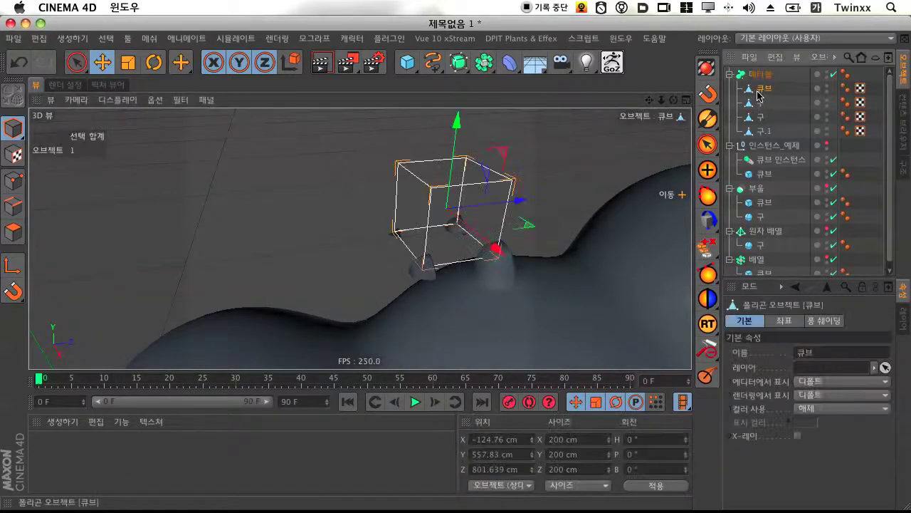
key(Delete)
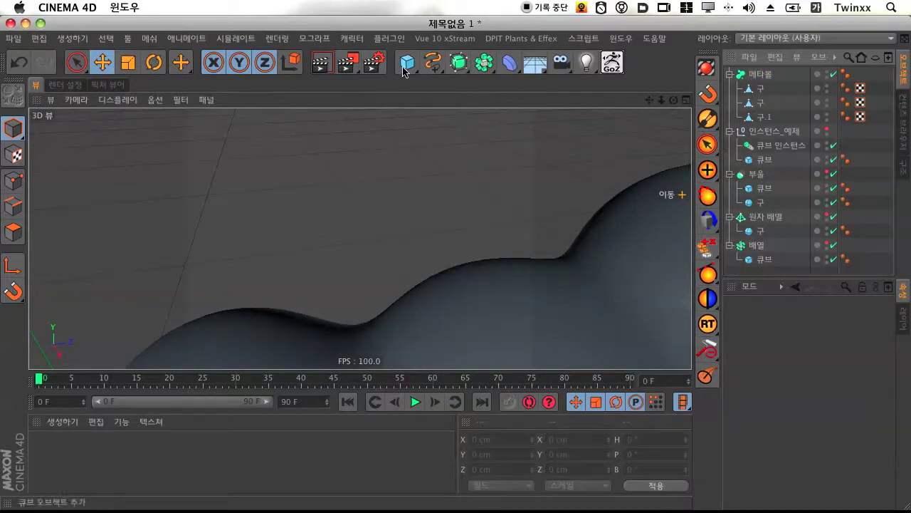
click(403, 72)
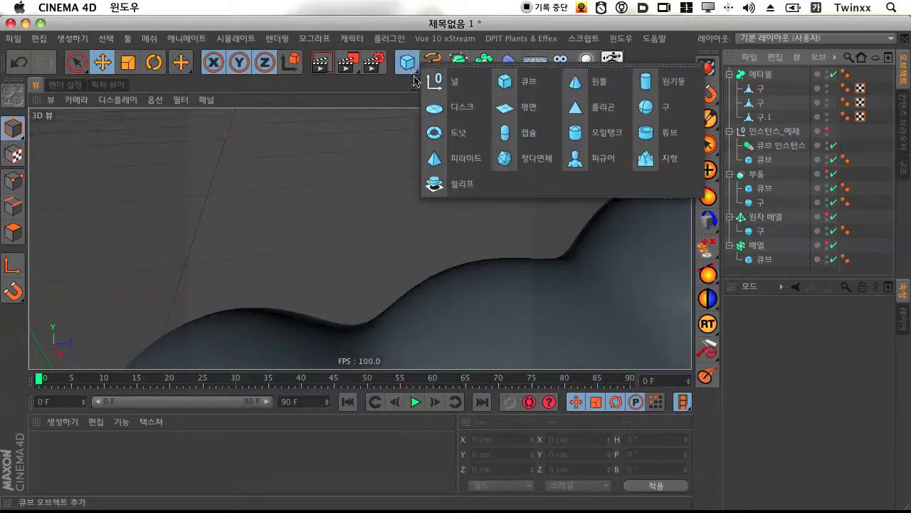
click(643, 99)
- Move the new sphere above the chain to about Y 713 cm, Z 746 cm and nest it under the Metaball
scroll(427, 261, down, 3)
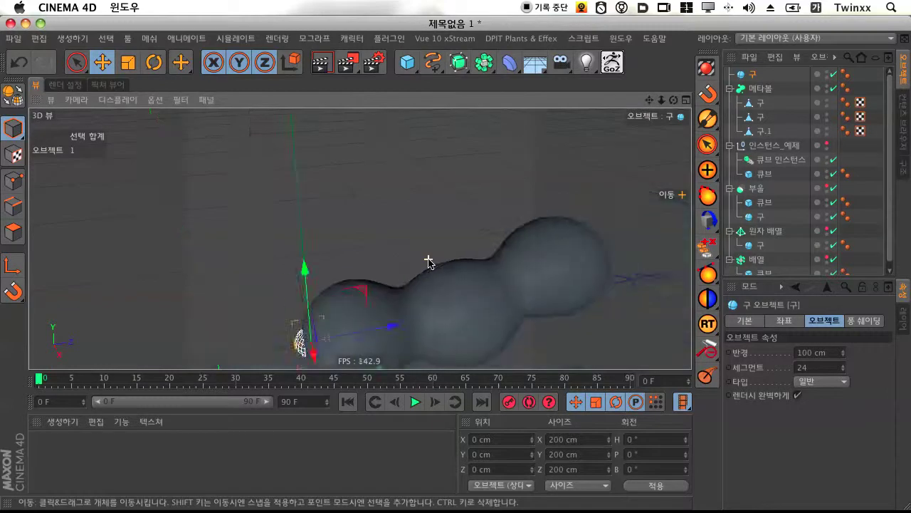
drag(304, 270, 313, 179)
drag(361, 238, 482, 205)
scroll(452, 208, up, 5)
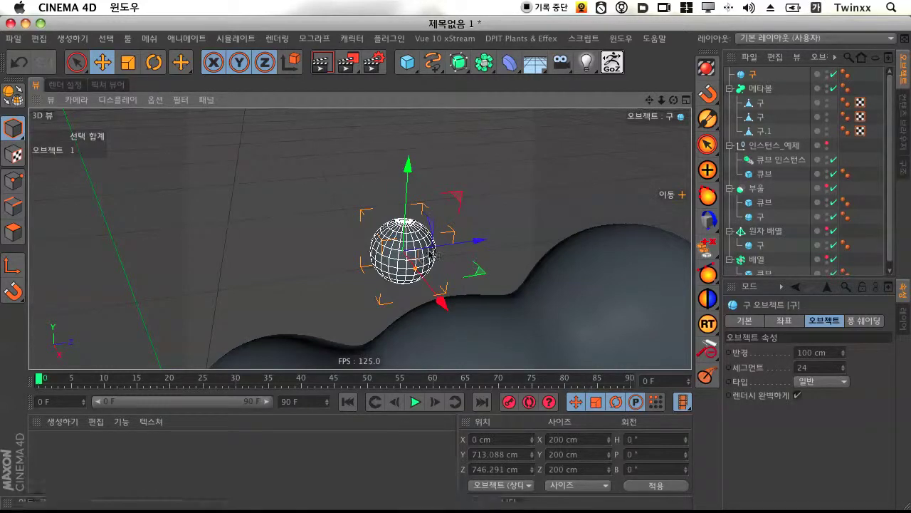
scroll(413, 243, up, 6)
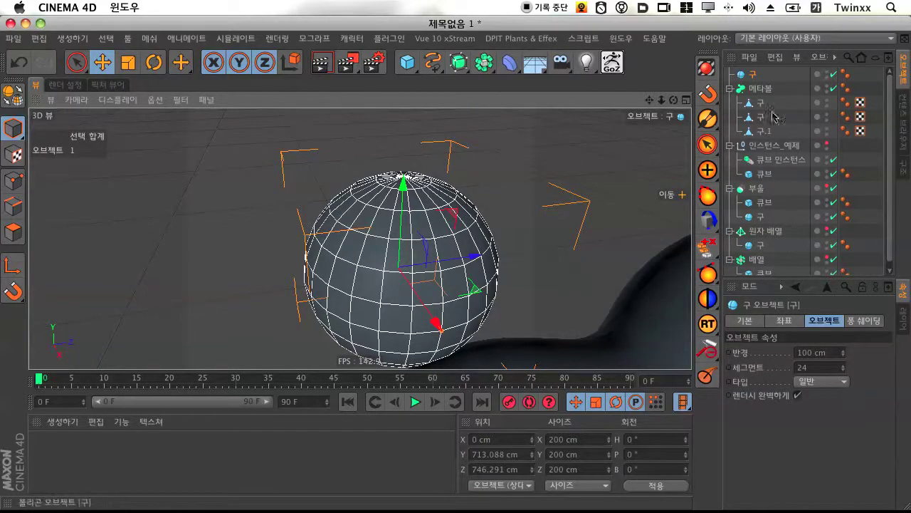
drag(756, 78, 761, 94)
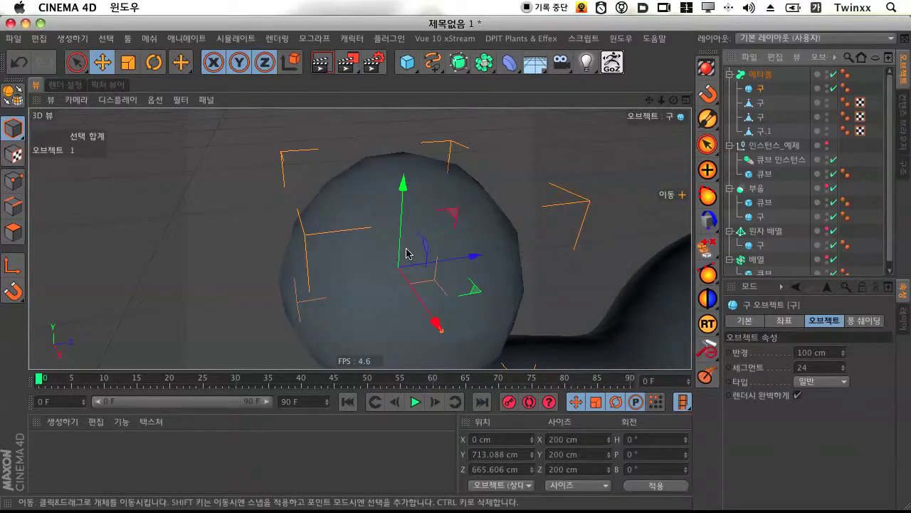
- Open the help page for the Metaball object, read the introduction on splines and object points, and close it
right_click(766, 77)
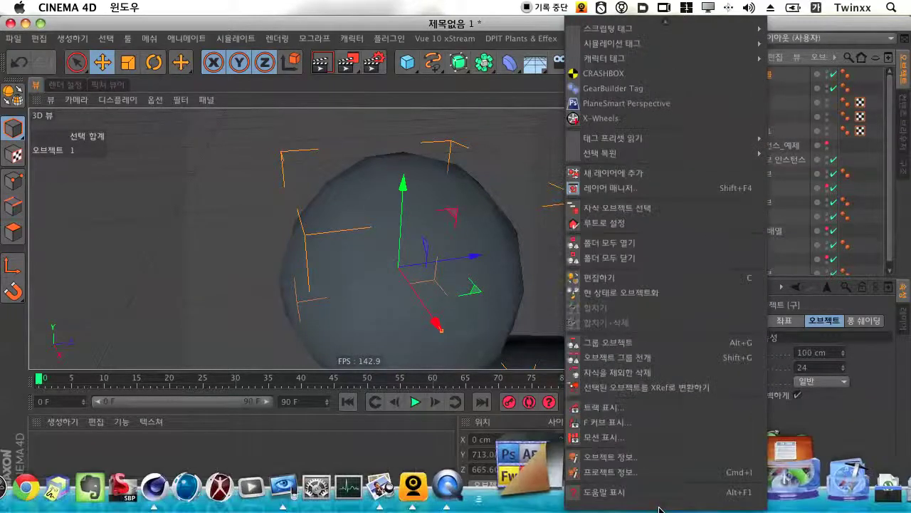
click(654, 503)
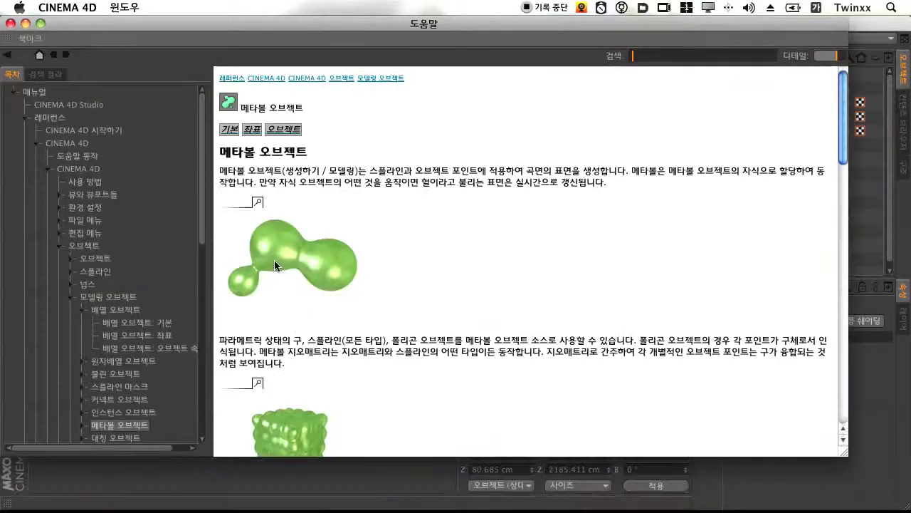
drag(228, 170, 481, 171)
click(451, 176)
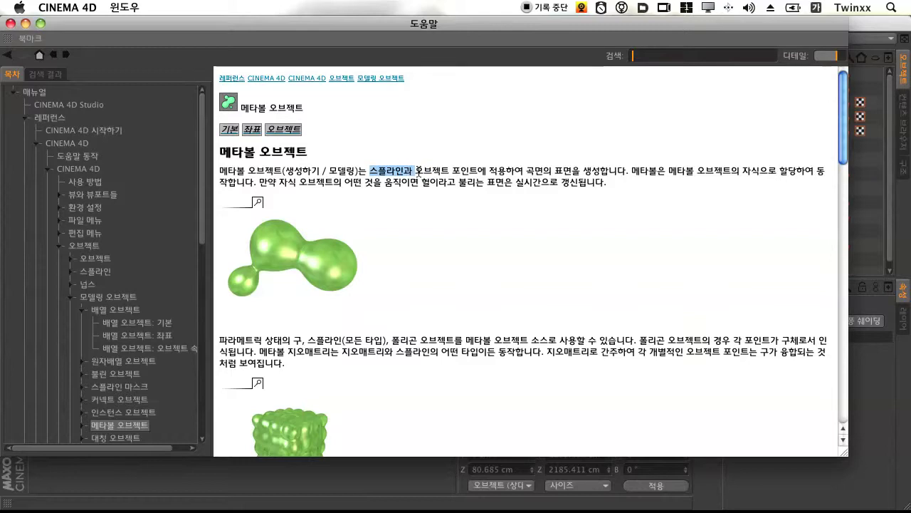
drag(418, 171, 625, 170)
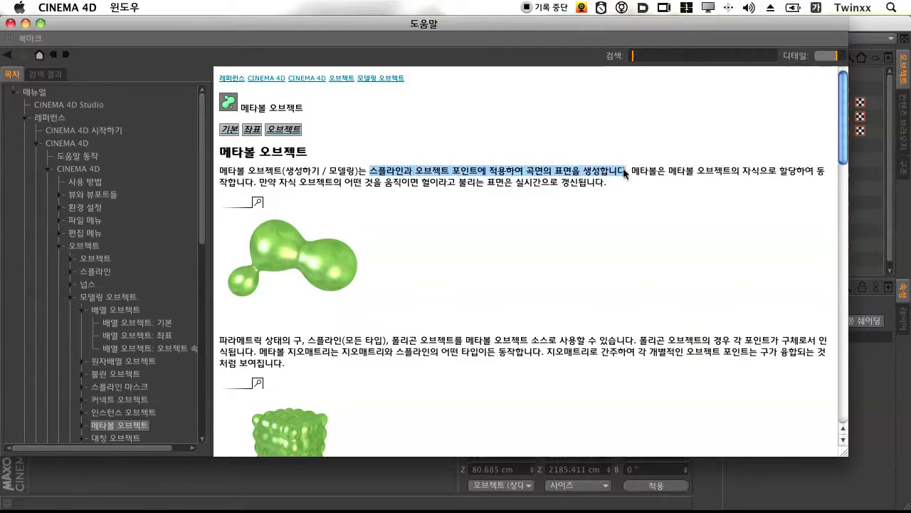
click(9, 24)
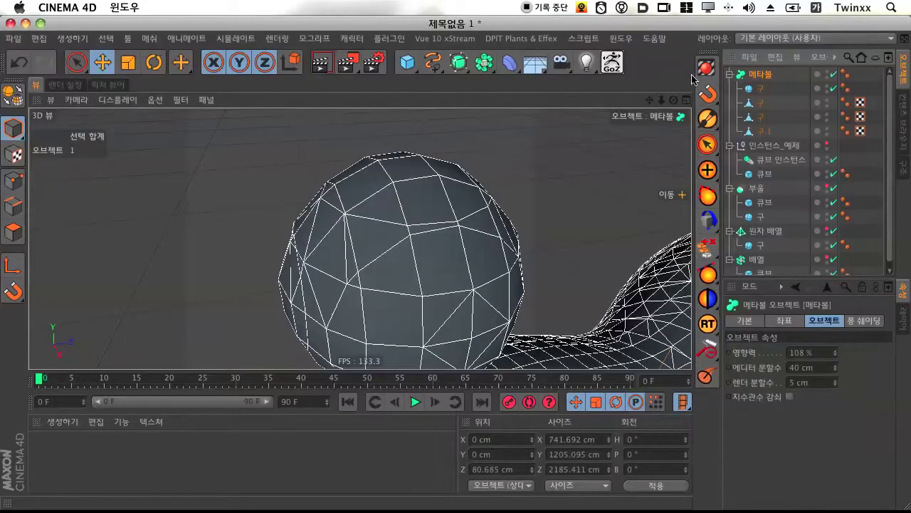
- Move the Metaball's parametric sphere up and away from the chain to about Y 792 cm, Z 615 cm
click(757, 88)
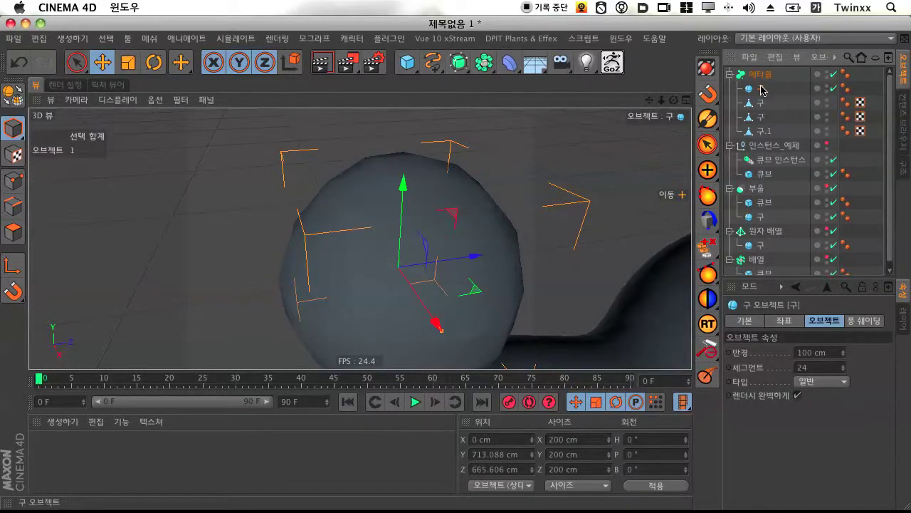
drag(473, 254, 415, 247)
drag(352, 213, 348, 151)
scroll(451, 235, down, 5)
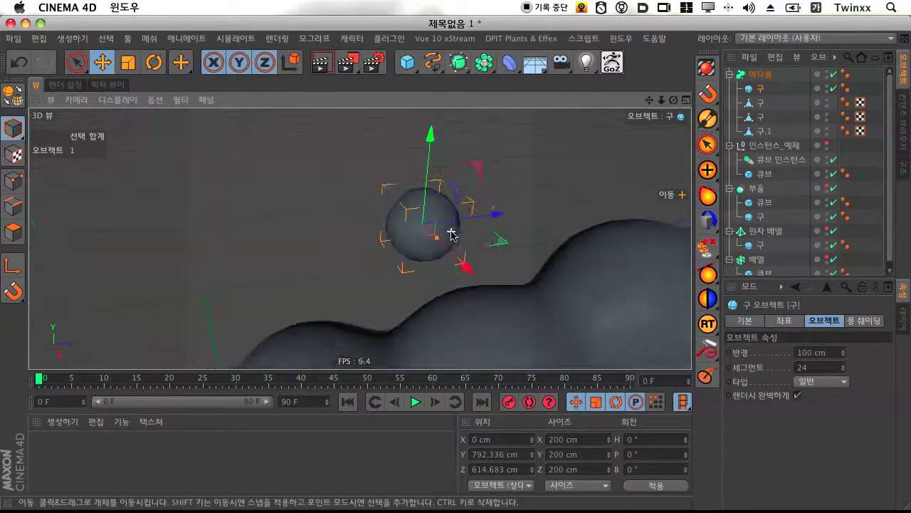
- Switch the parametric sphere off and on again, and lower it until it merges into the sphere chain
click(500, 307)
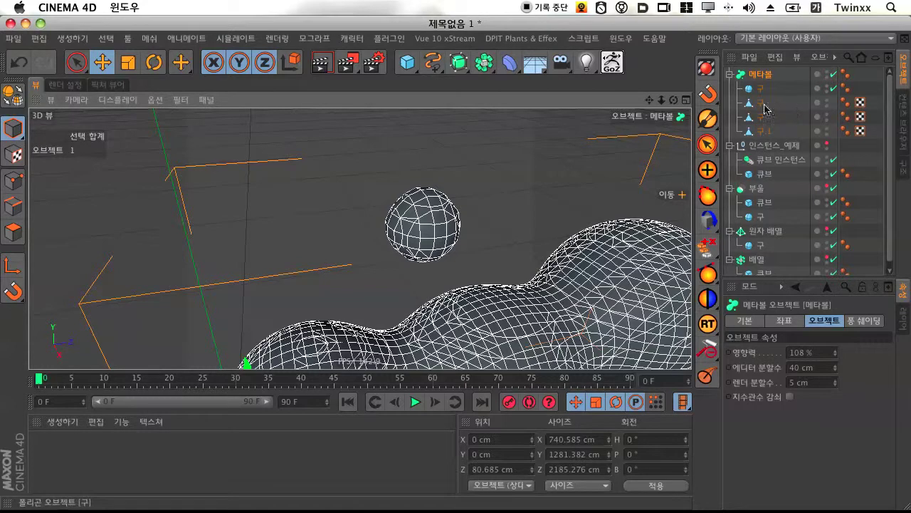
click(832, 90)
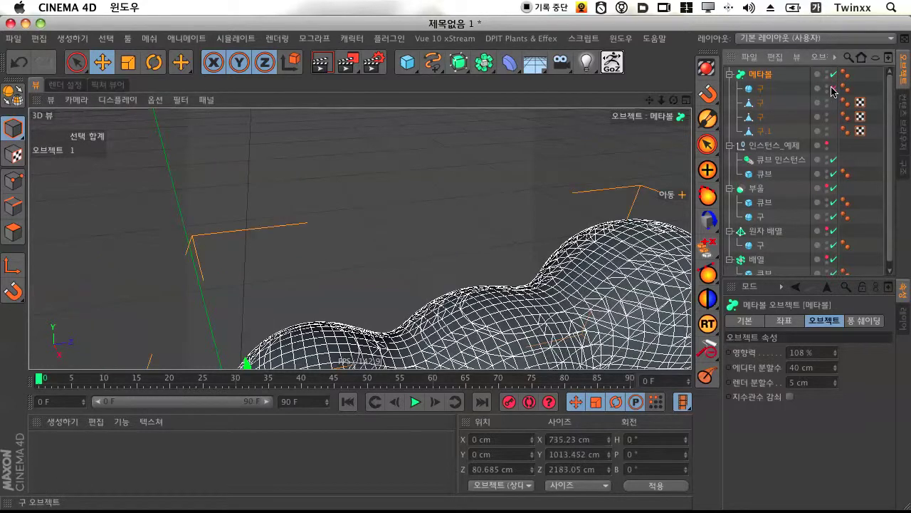
click(832, 90)
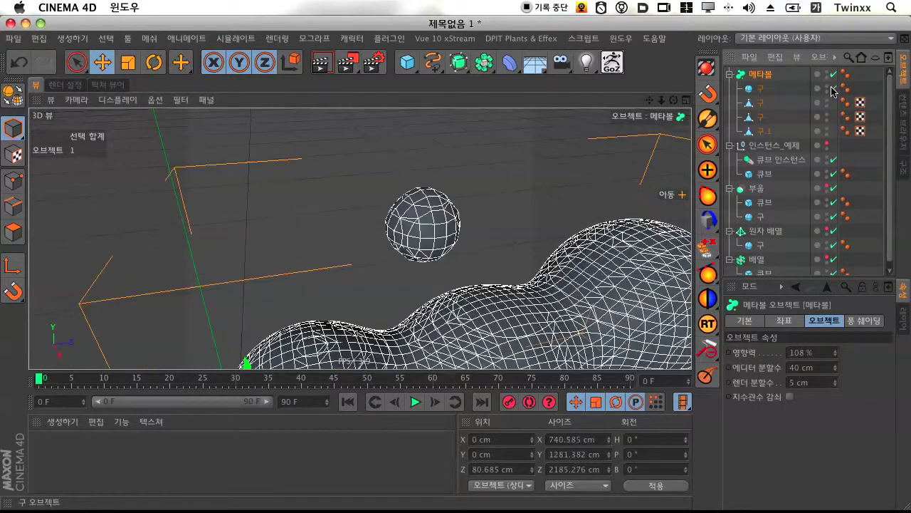
click(761, 88)
drag(429, 134, 420, 228)
- Add a parametric cube raised to about Y 649 cm above the origin, and nest it under the Metaball
drag(408, 63, 464, 111)
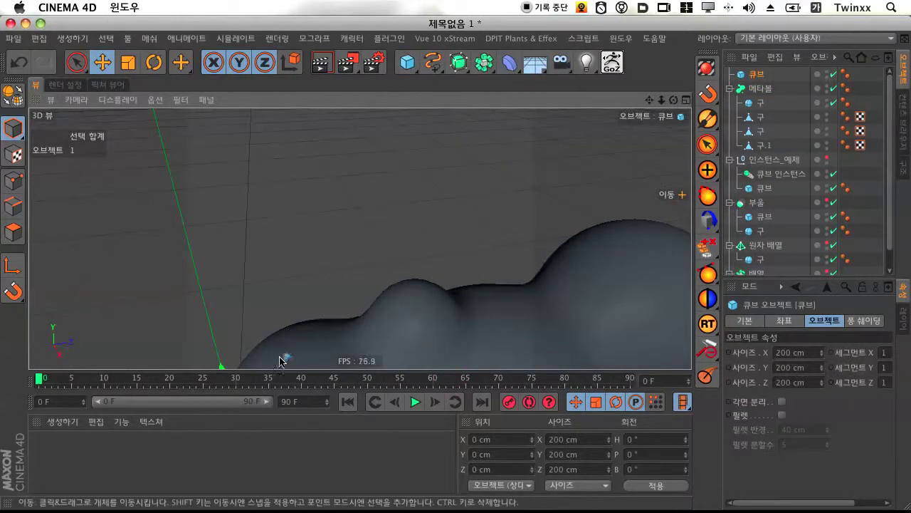
key(o)
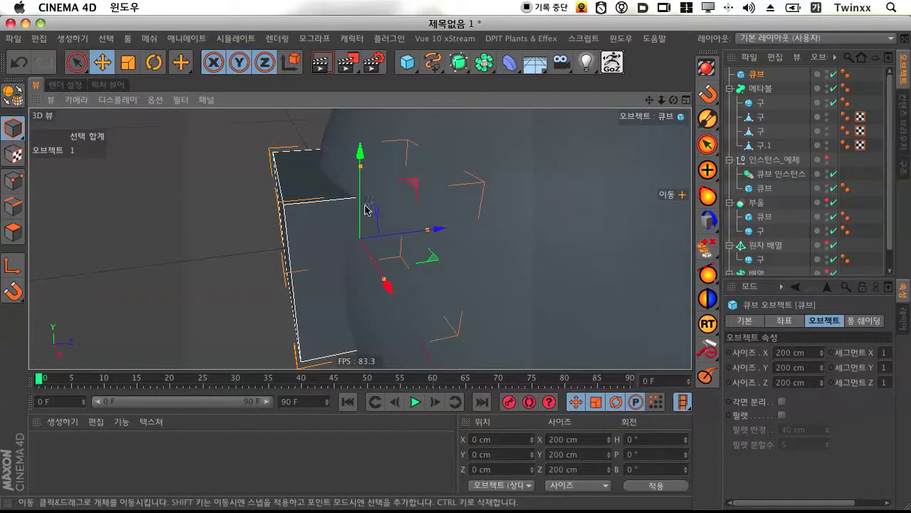
drag(360, 213, 292, 139)
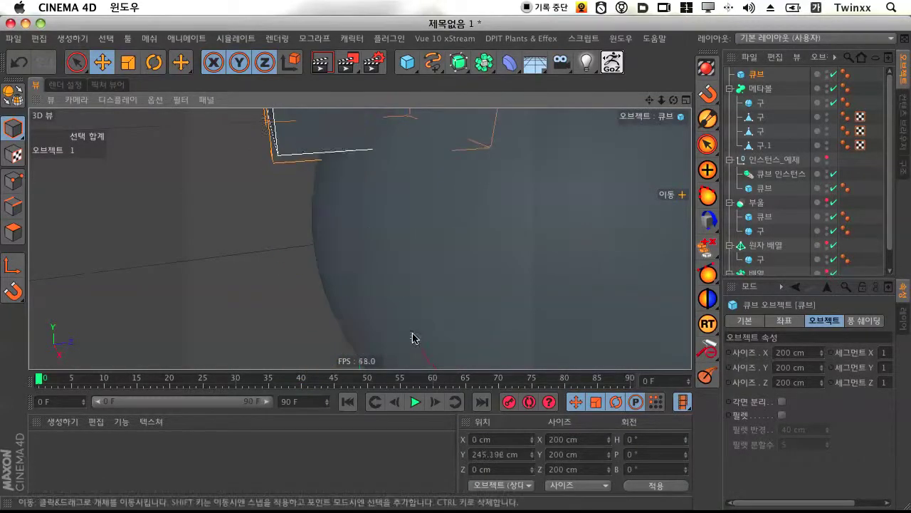
scroll(410, 321, down, 3)
scroll(412, 324, down, 3)
drag(399, 178, 402, 86)
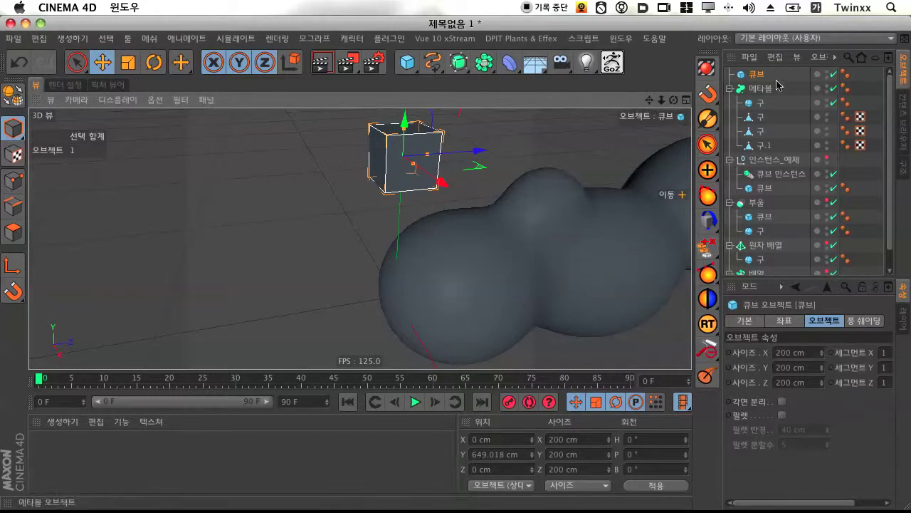
drag(763, 91, 764, 92)
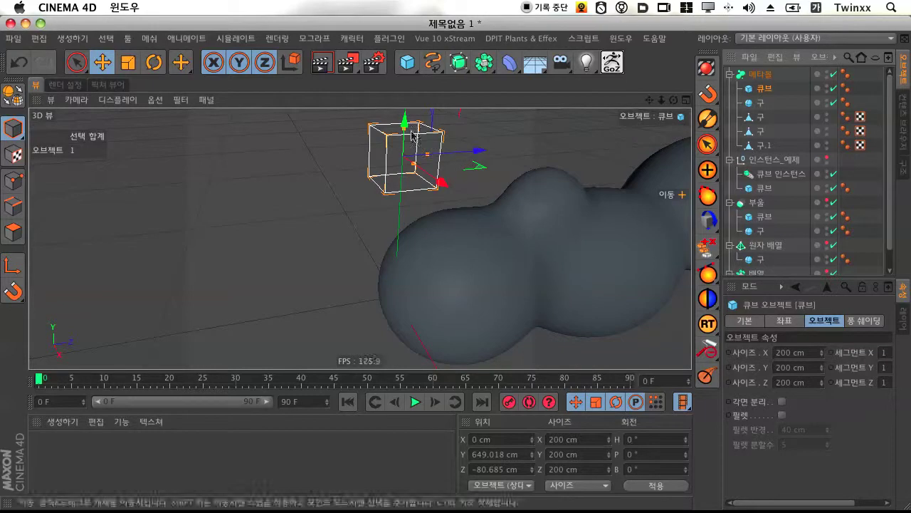
- Reduce the cube's Y size to about 112 cm and move it onto the first sphere at about Y 428 cm, Z 100 cm
drag(408, 139, 406, 154)
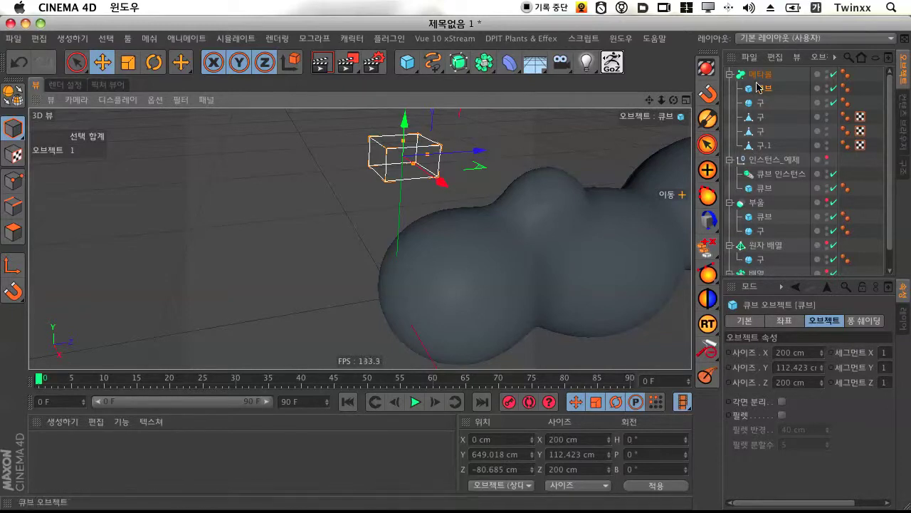
drag(440, 157, 420, 185)
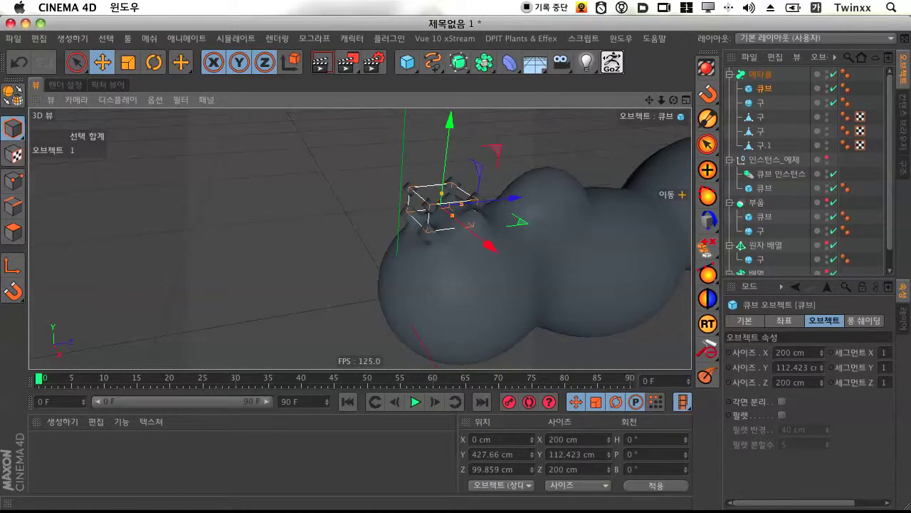
- Hide the Metaball in the scene and collapse the hierarchies of all five example objects
click(827, 72)
click(730, 74)
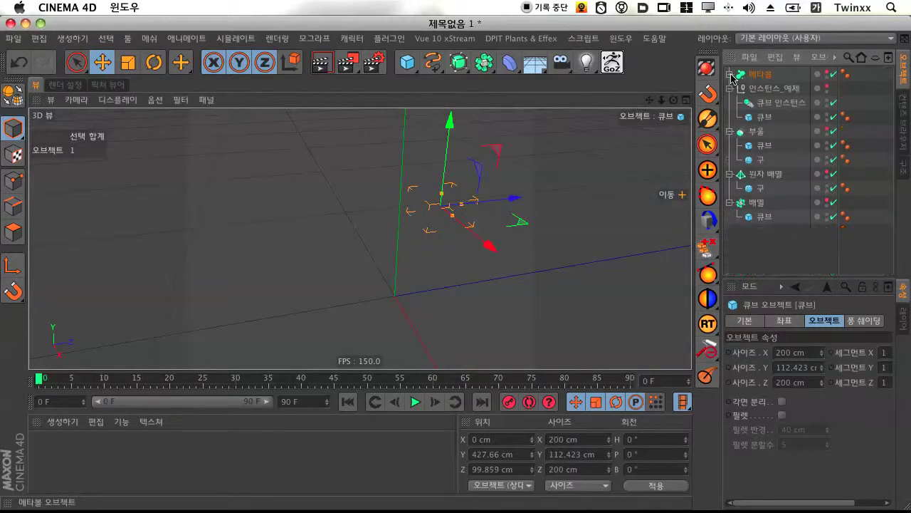
click(730, 89)
click(730, 102)
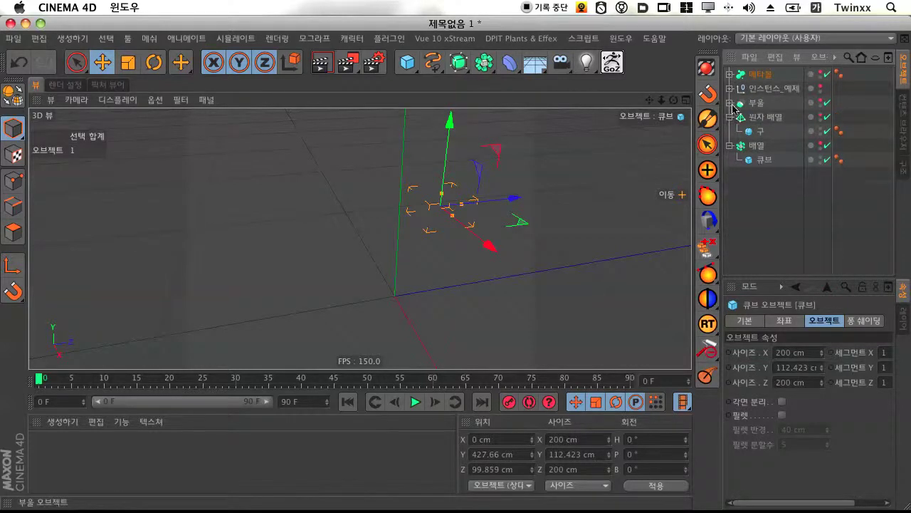
click(730, 117)
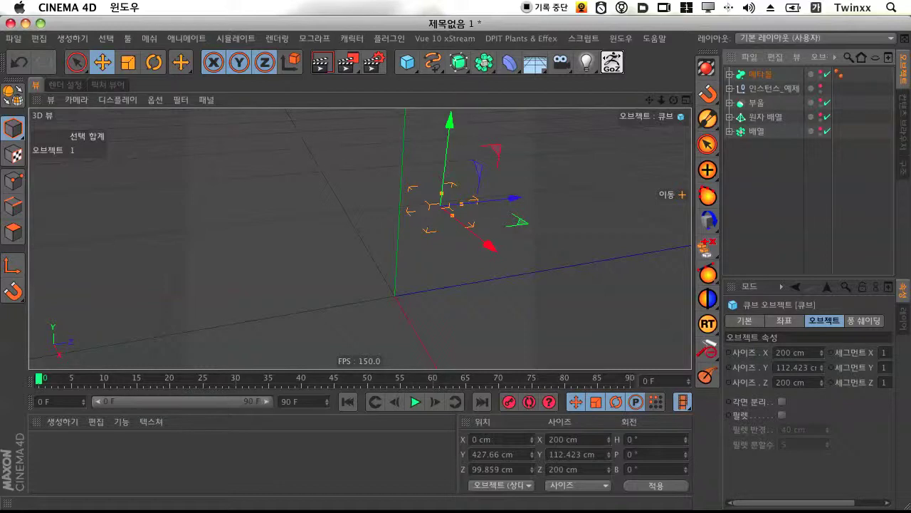
click(485, 64)
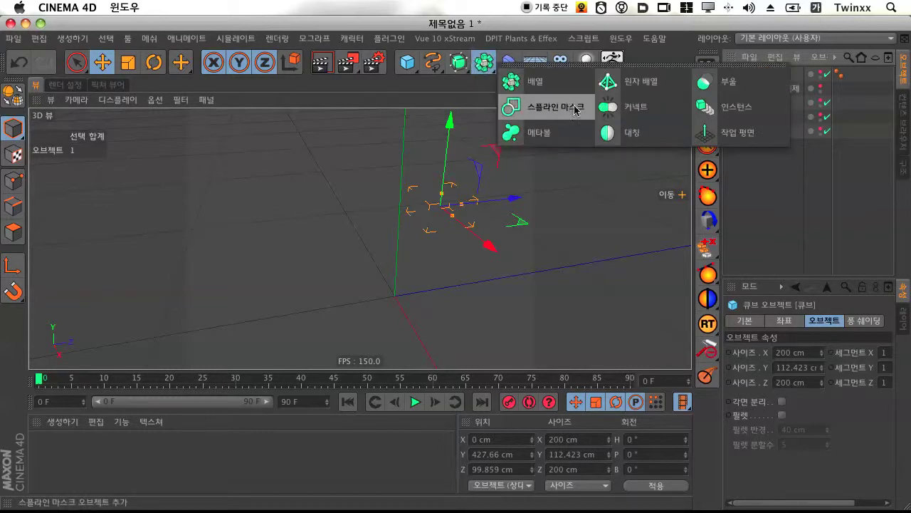
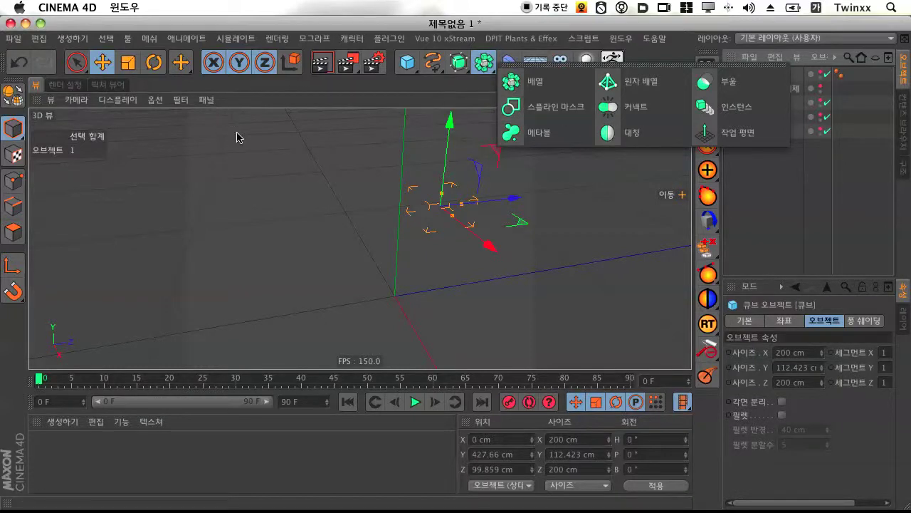
click(407, 63)
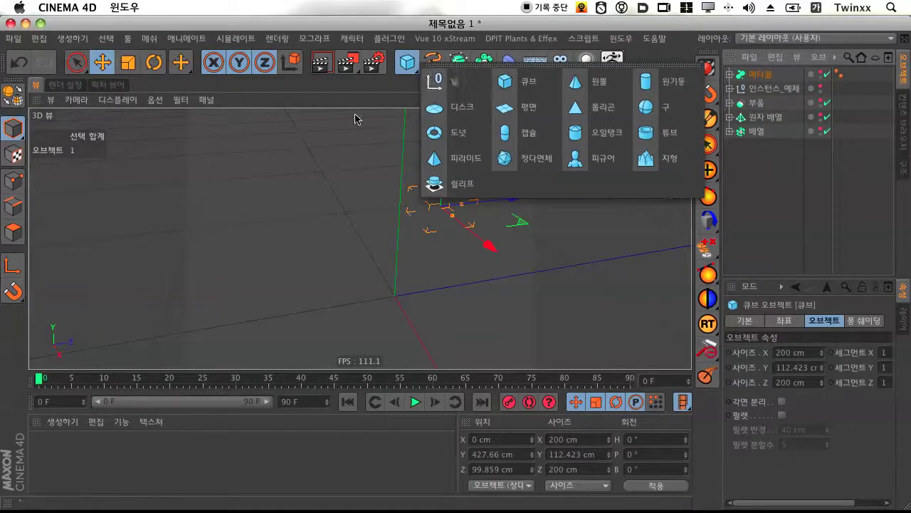
click(433, 63)
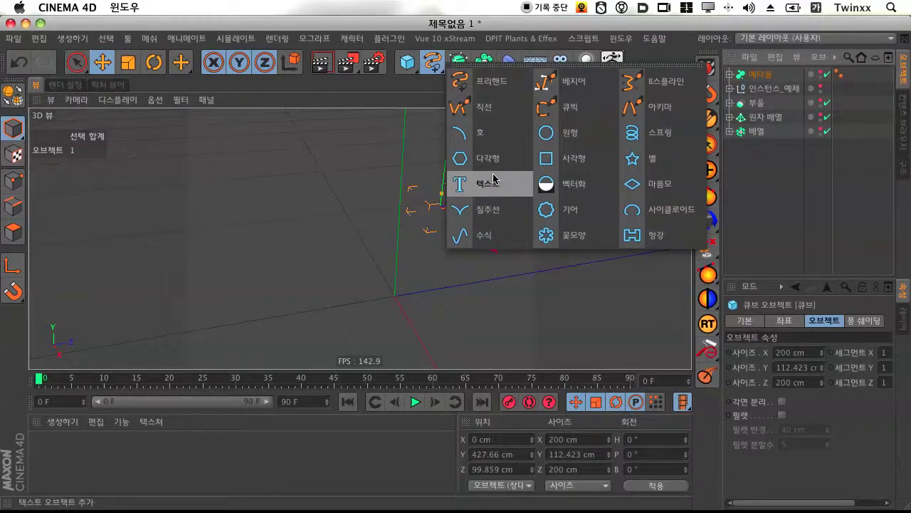
- Add a text spline at the origin and replace its default text with "->"
click(433, 63)
key(Escape)
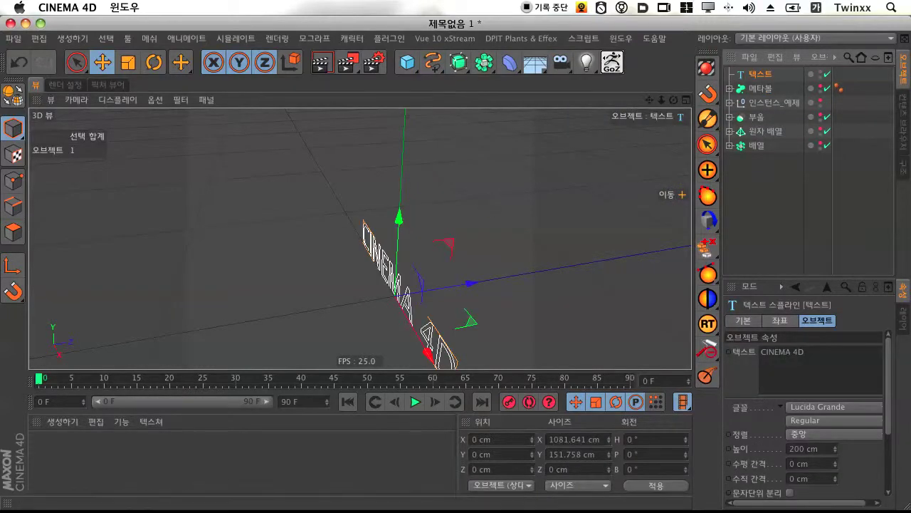
click(822, 356)
key(super+a)
key(BackSpace)
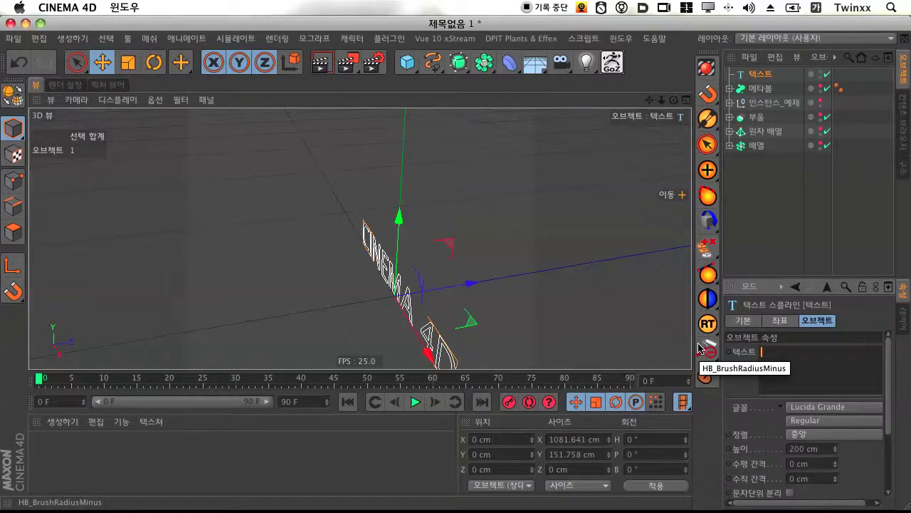
text(c)
text(->)
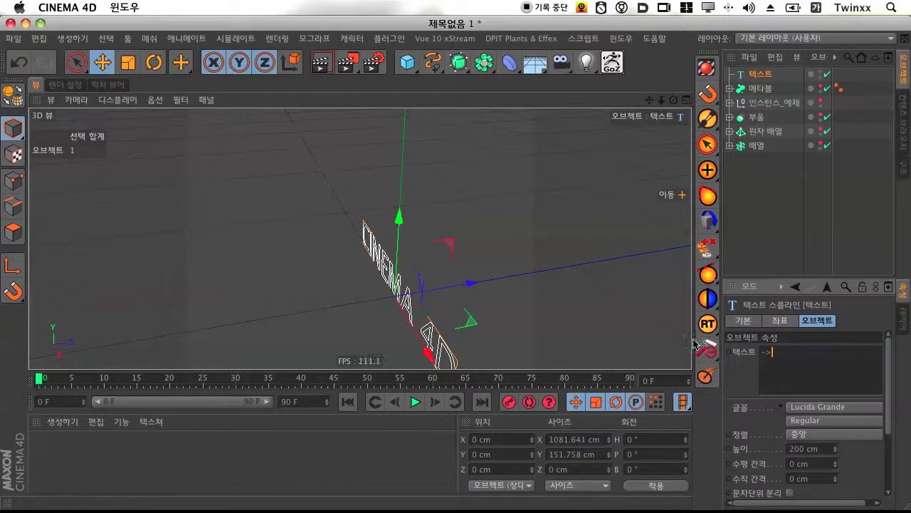
click(726, 376)
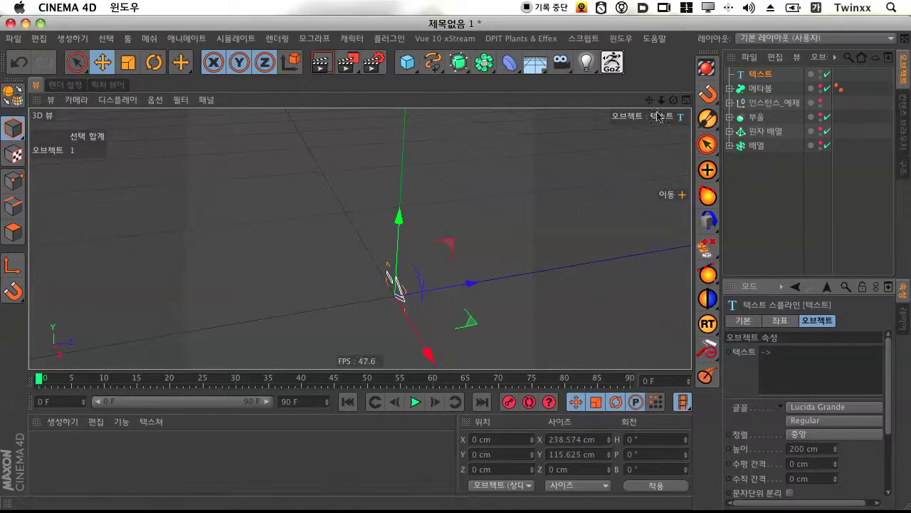
- Add an Extrude NURBS as the parent of the text spline to turn the arrow into solid geometry
drag(674, 99, 656, 101)
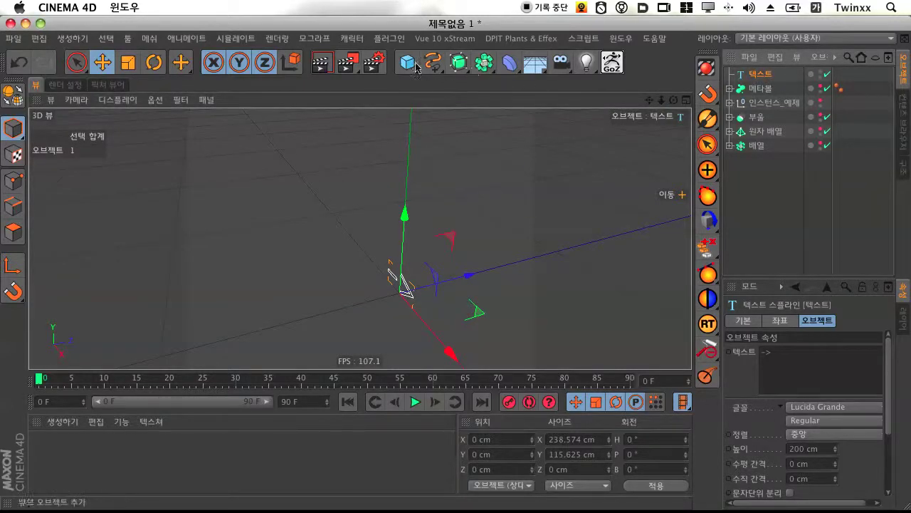
drag(460, 63, 597, 81)
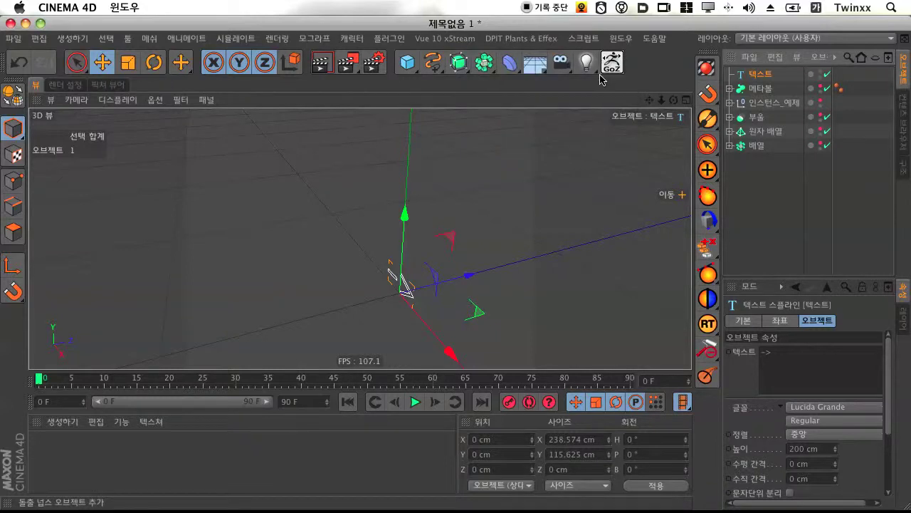
drag(673, 100, 332, 342)
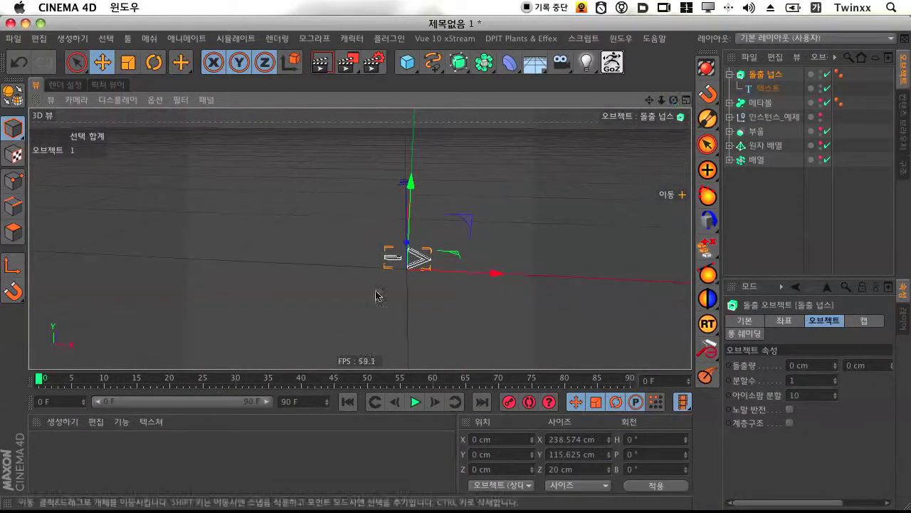
- Set the text spline's alignment to left (좌측) and deselect everything
click(774, 89)
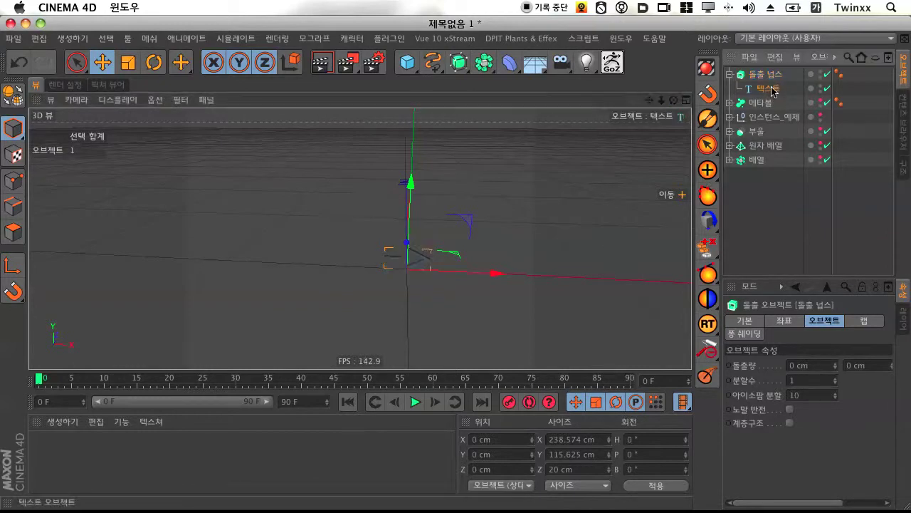
click(811, 435)
click(816, 449)
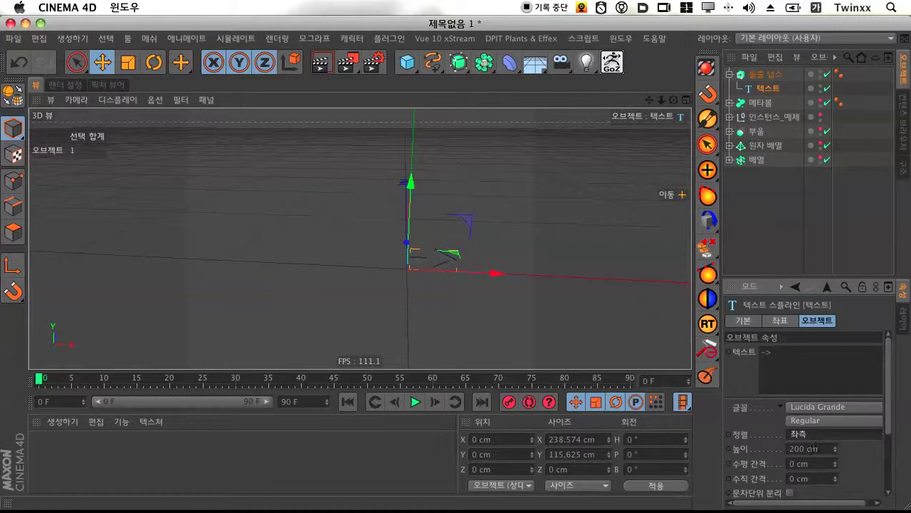
click(509, 307)
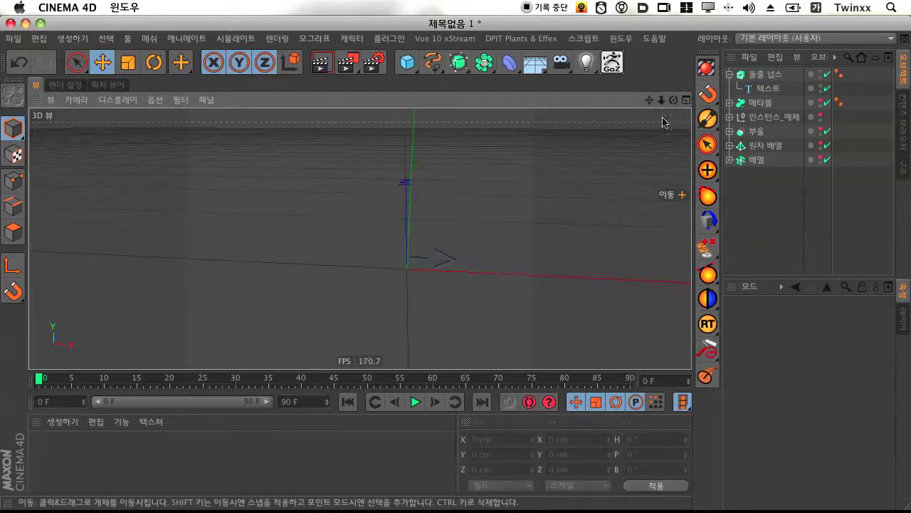
- Add a Symmetry object as the parent of the Extrude NURBS
click(769, 75)
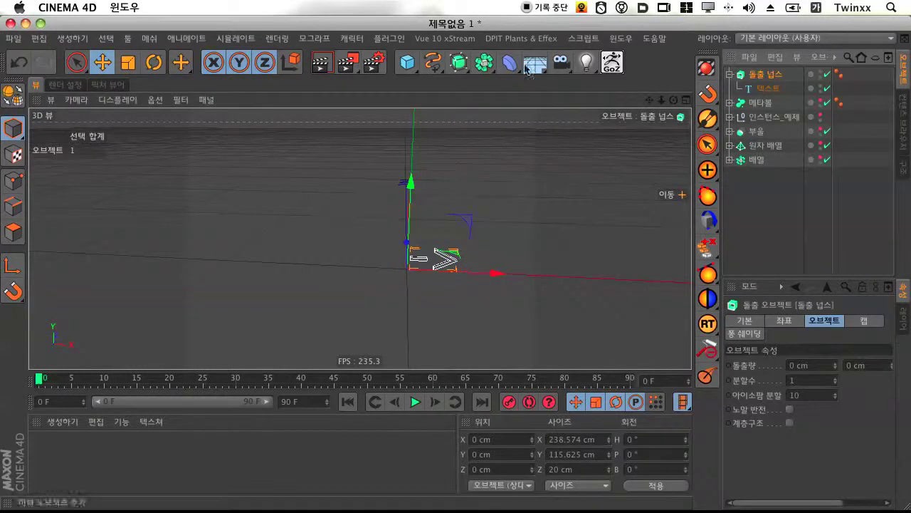
click(489, 64)
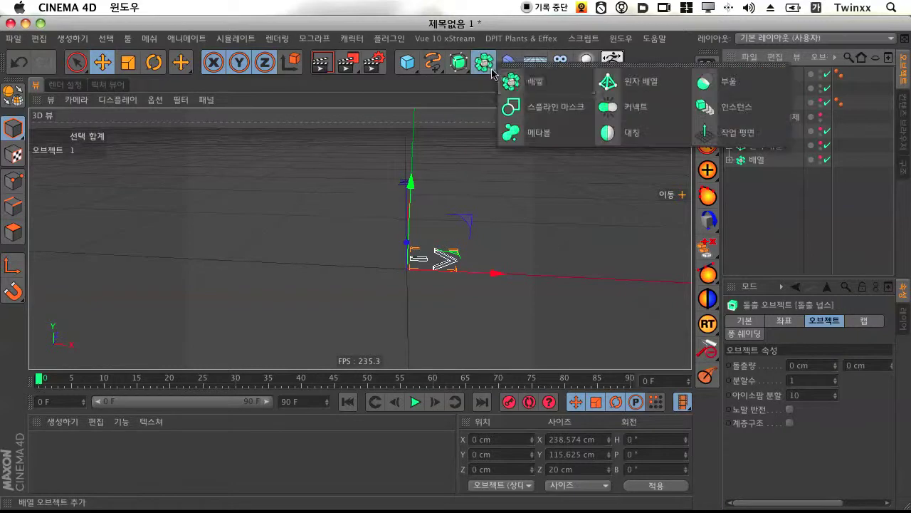
click(646, 142)
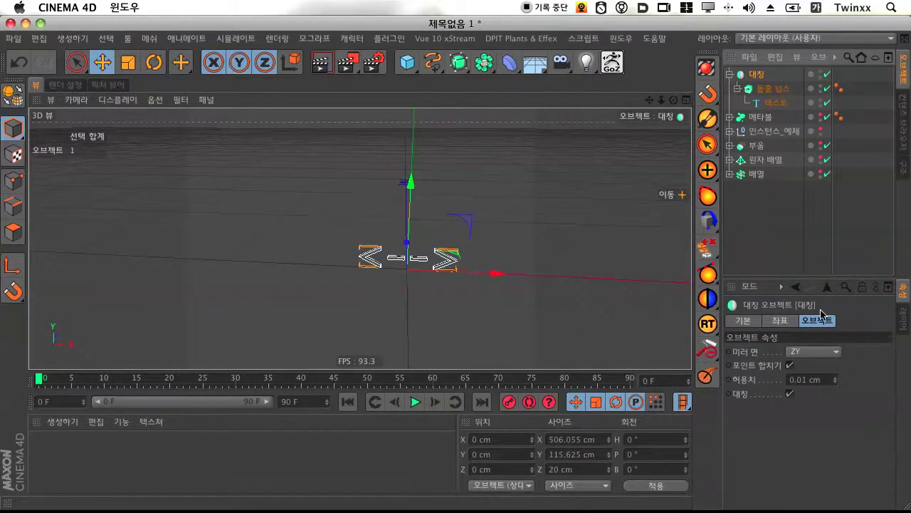
- Try the XY mirror plane on the Symmetry object, inspect the arrow from the side, and return the plane to ZY
click(836, 352)
click(812, 382)
click(816, 361)
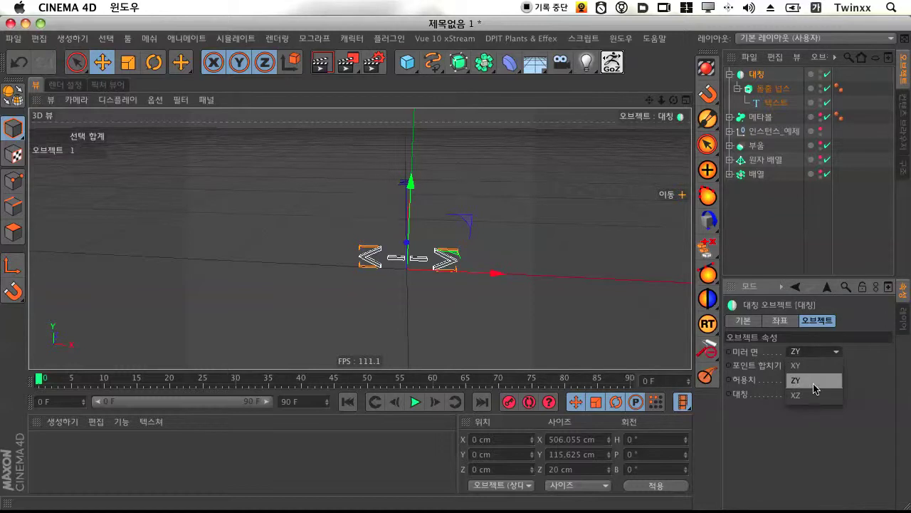
click(816, 394)
click(813, 360)
click(813, 358)
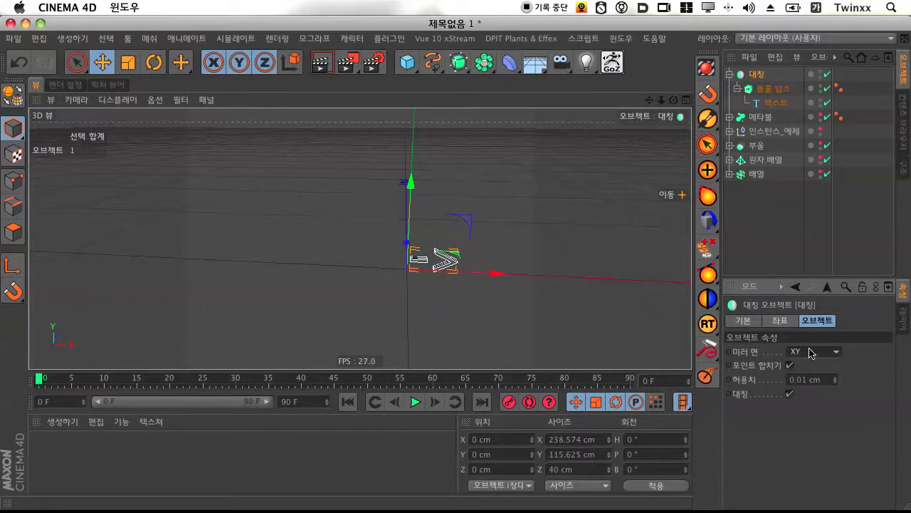
drag(674, 99, 435, 232)
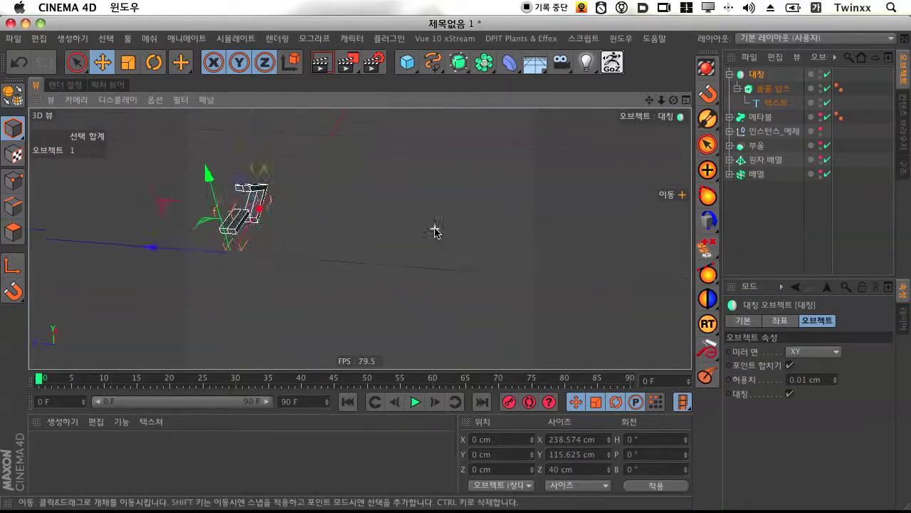
click(813, 351)
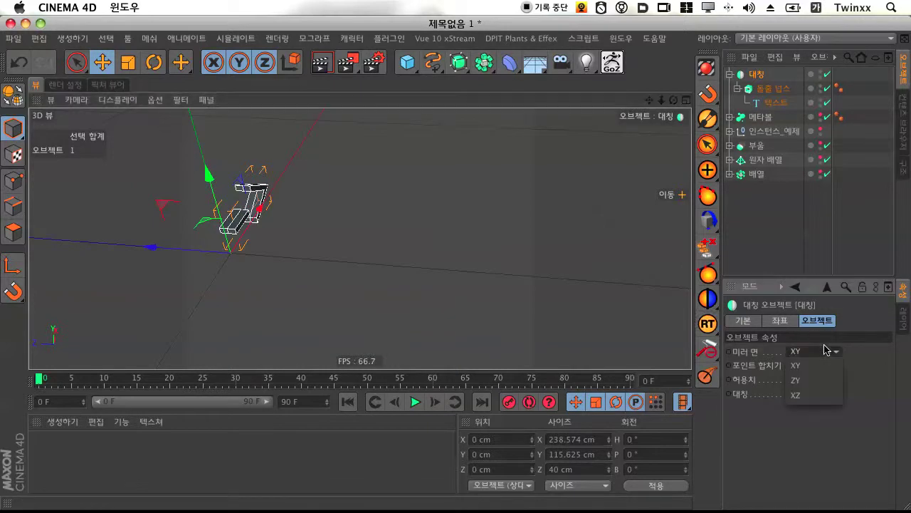
click(818, 381)
drag(674, 99, 359, 238)
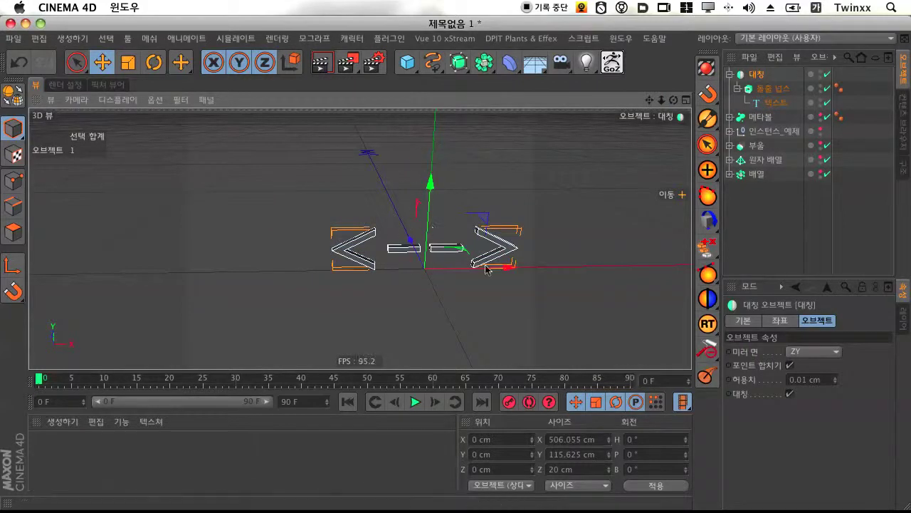
- Switch the Symmetry object off and on, and cycle its mirror plane through XY and XZ back to ZY
click(828, 74)
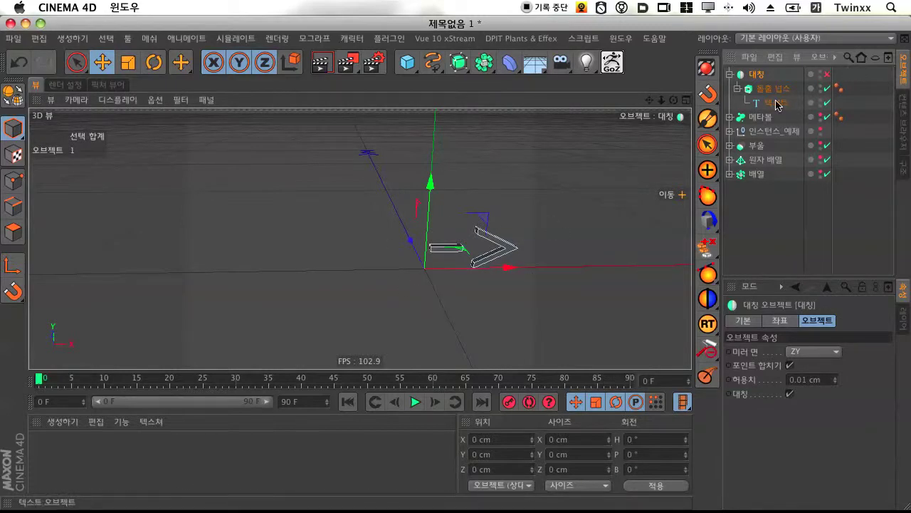
click(826, 77)
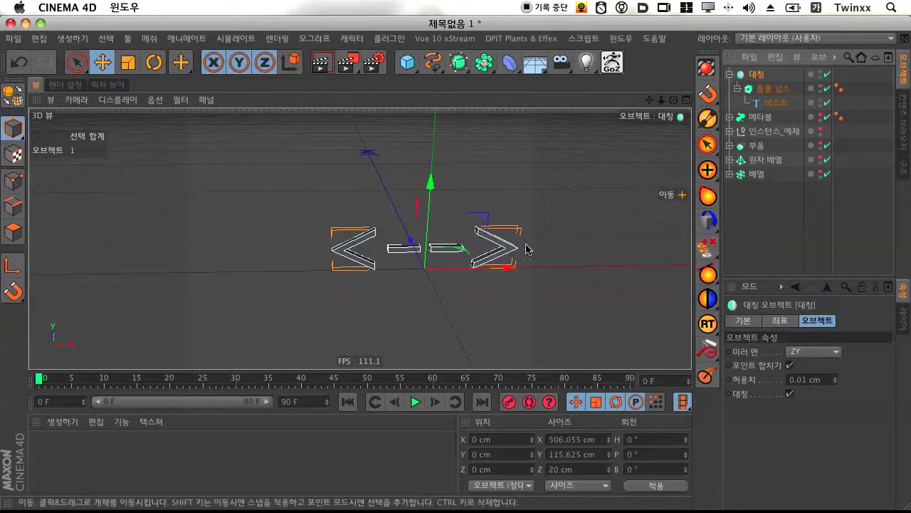
click(828, 353)
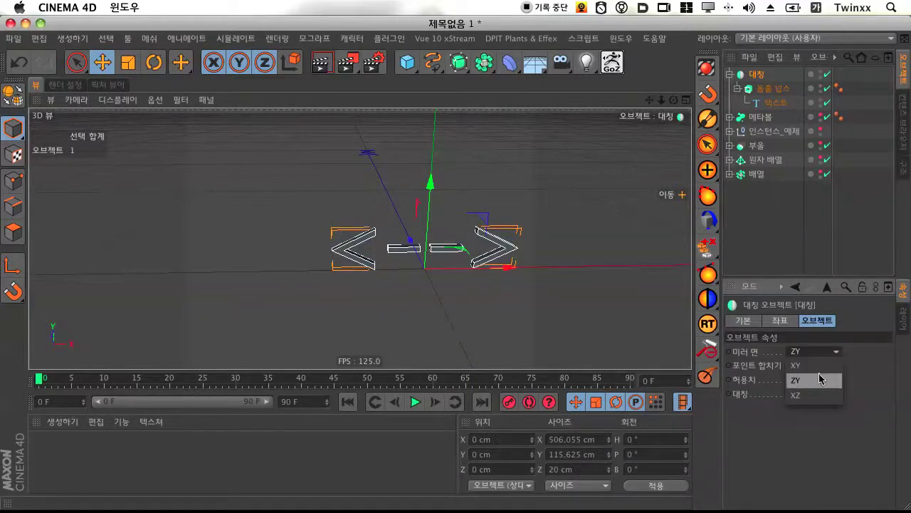
click(820, 379)
click(815, 353)
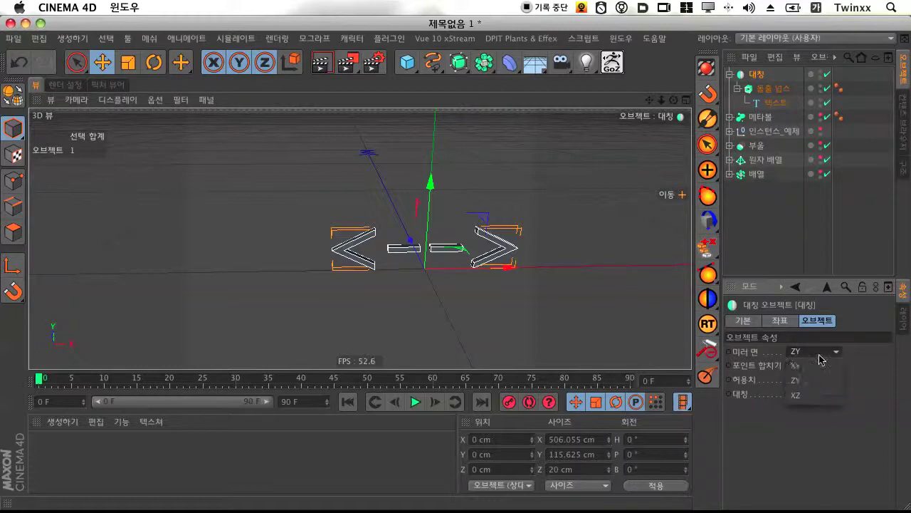
click(818, 366)
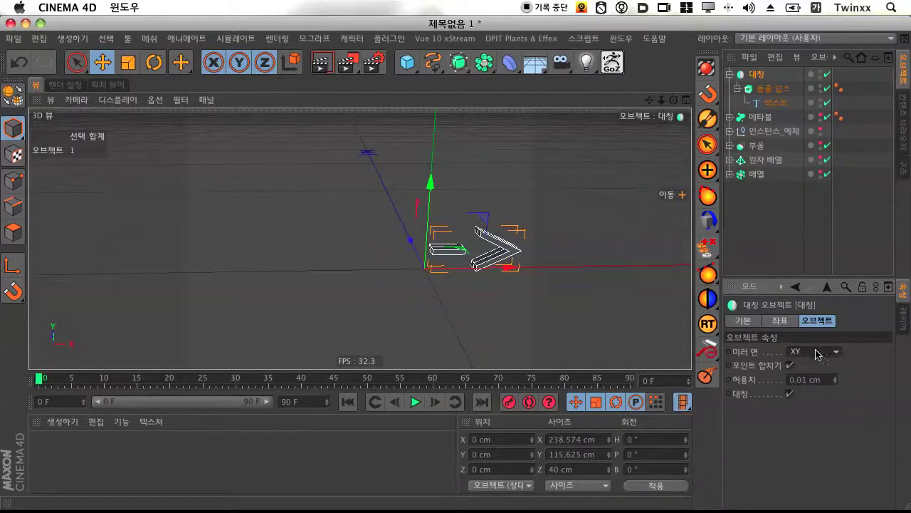
click(816, 354)
click(828, 393)
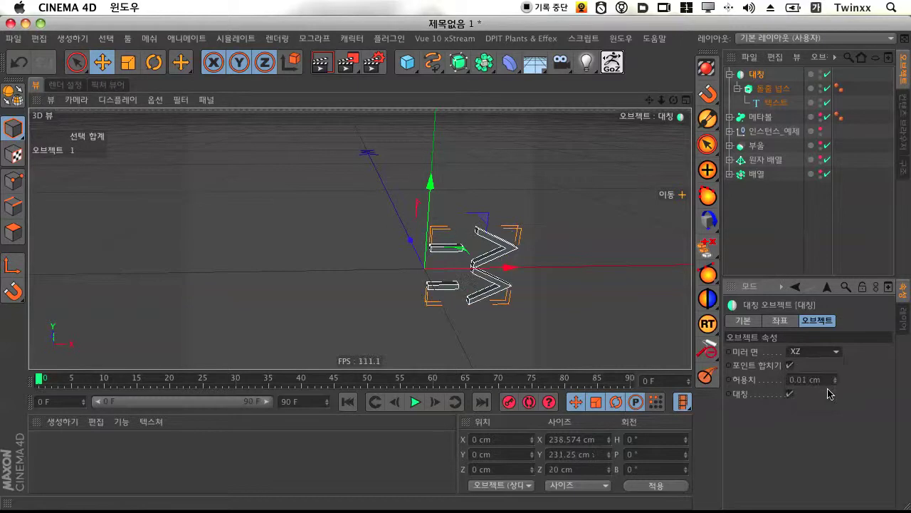
click(819, 352)
click(824, 379)
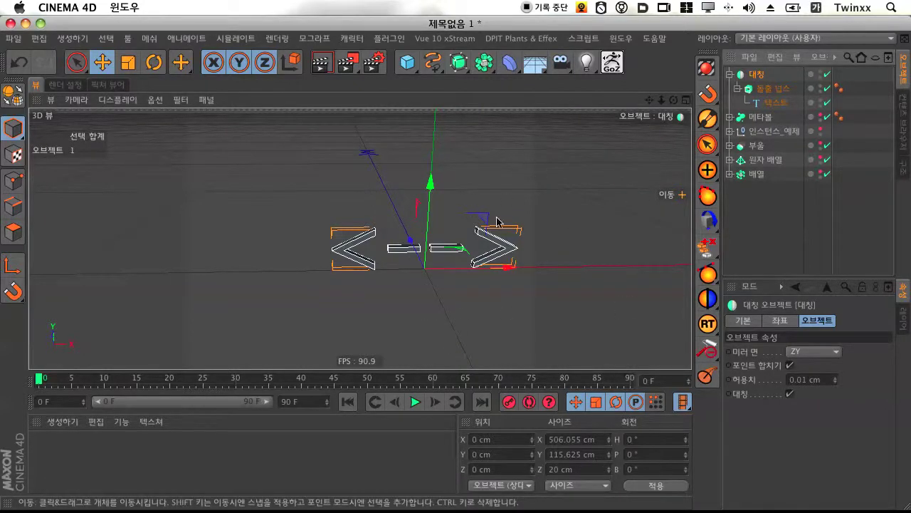
- With Doodle Paint, draw a circle around the original arrow on the positive X side and write A inside it
click(503, 166)
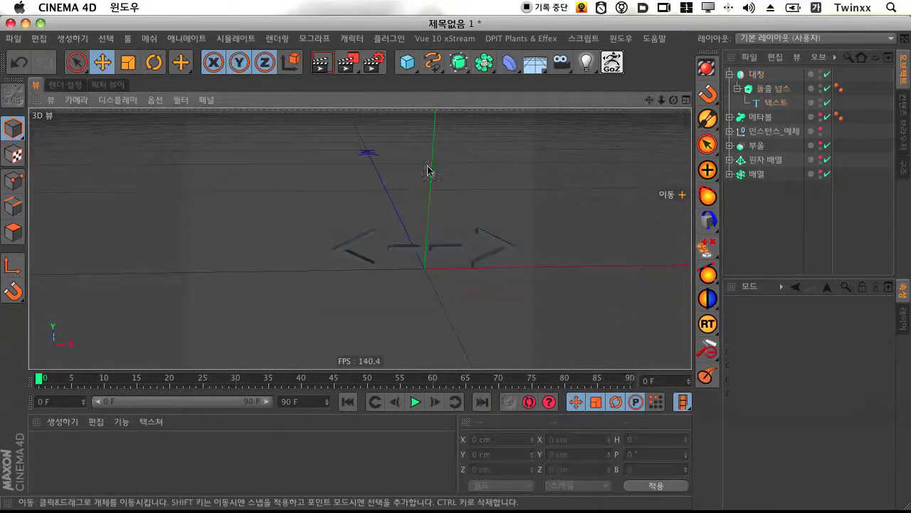
click(127, 38)
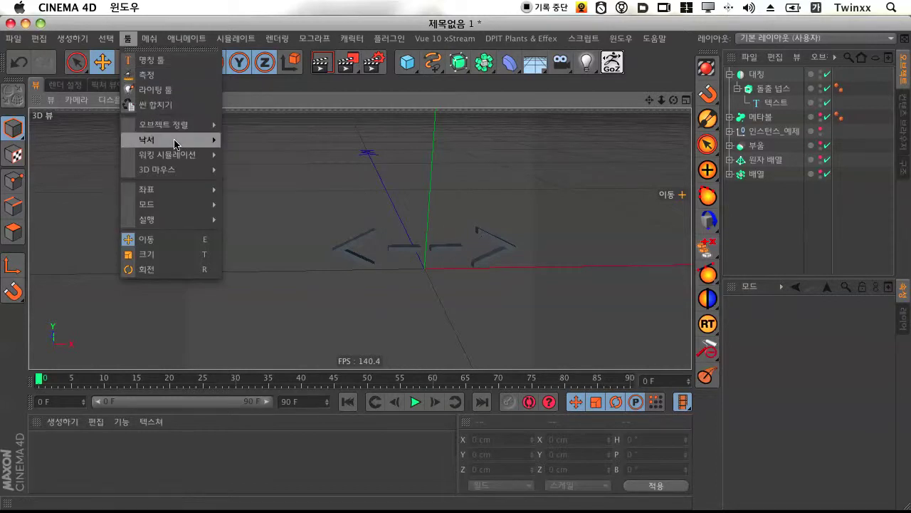
mouse_move(177, 140)
click(256, 143)
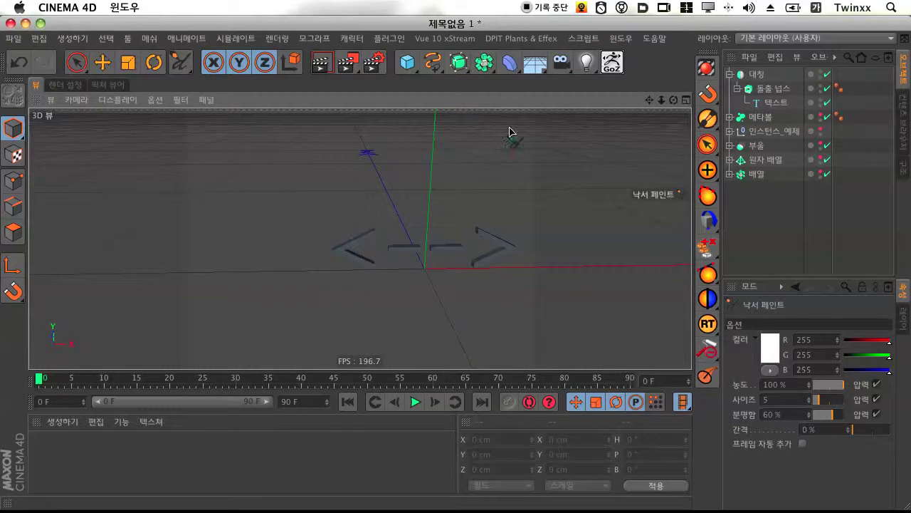
drag(674, 101, 581, 80)
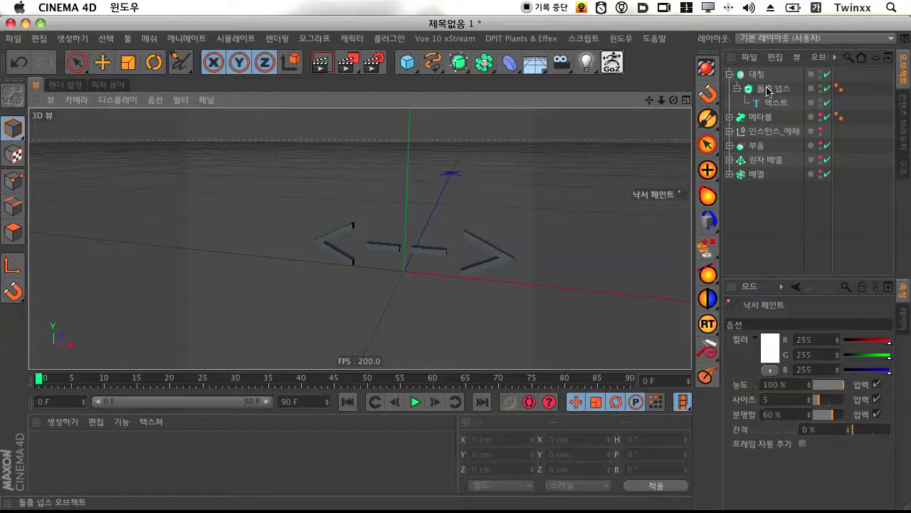
mouse_move(408, 235)
mouse_down()
mouse_move(410, 268)
mouse_move(507, 288)
mouse_move(427, 199)
mouse_move(422, 253)
mouse_up()
mouse_move(452, 222)
mouse_down()
mouse_move(443, 272)
mouse_move(490, 265)
mouse_move(493, 251)
mouse_up()
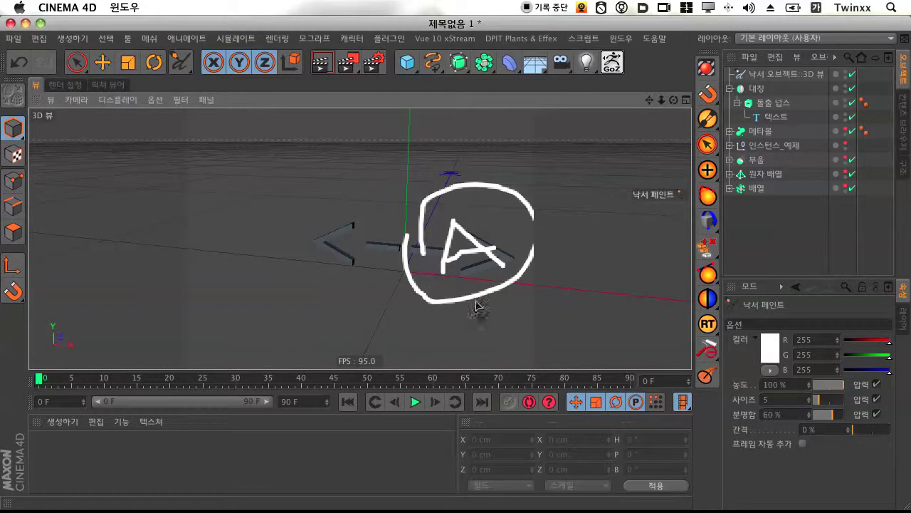
- Doodle a circled B over the mirrored arrow and a curved arrow pointing from A to B
mouse_move(319, 173)
mouse_down()
mouse_move(238, 258)
mouse_move(356, 171)
mouse_move(294, 187)
mouse_move(285, 260)
mouse_up()
drag(291, 209, 287, 252)
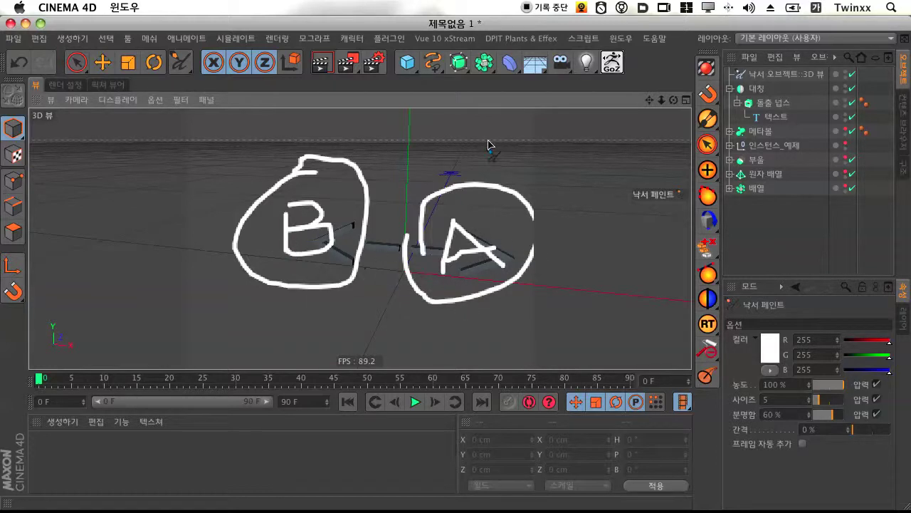
mouse_move(489, 168)
mouse_down()
mouse_move(378, 146)
mouse_move(423, 171)
mouse_up()
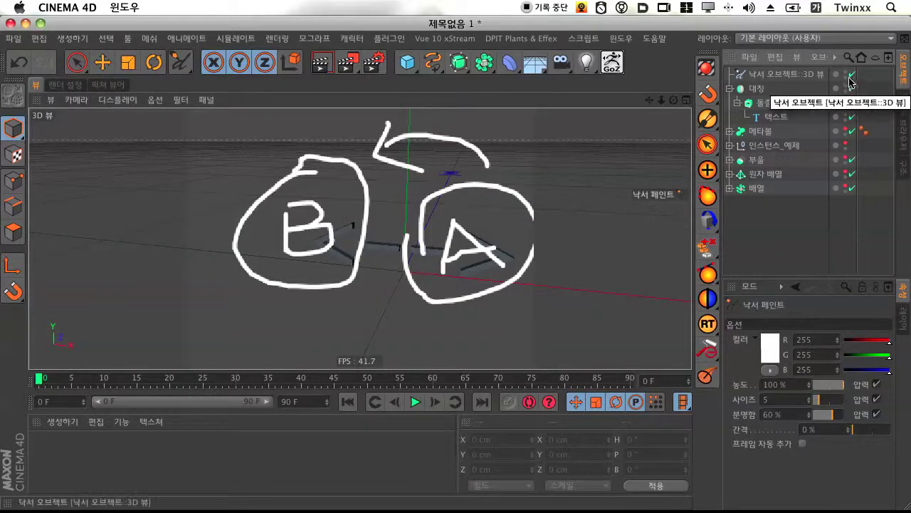
- Delete the doodle object and hide the Symmetry object in the scene
click(788, 75)
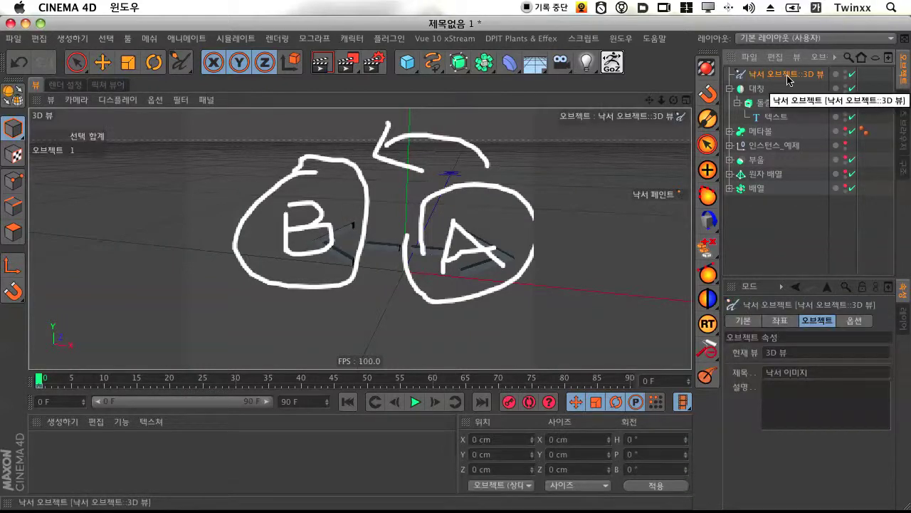
key(Delete)
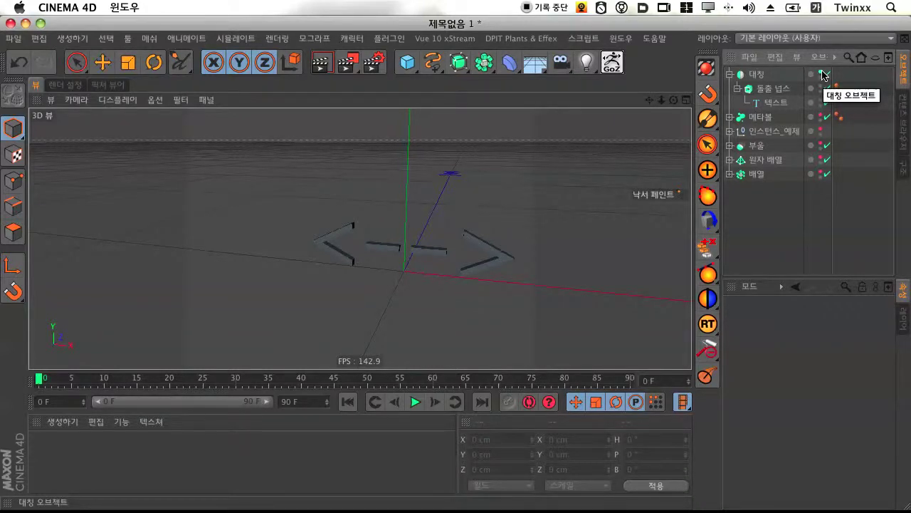
click(822, 72)
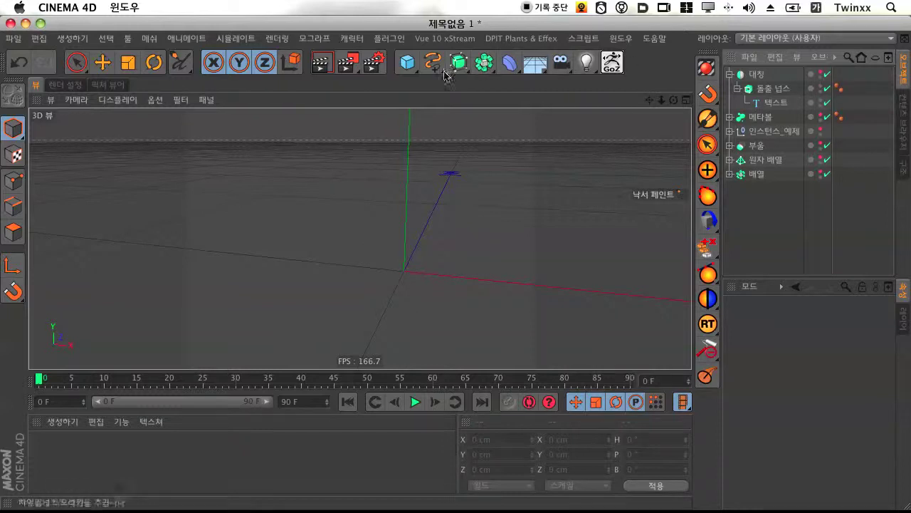
- Add a Spline Mask (스플라인 마스크) object to the scene
click(484, 63)
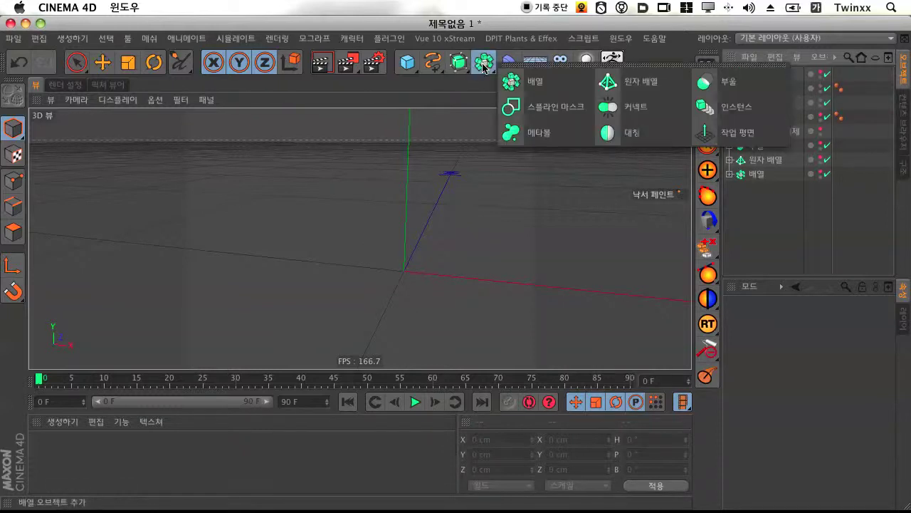
click(518, 106)
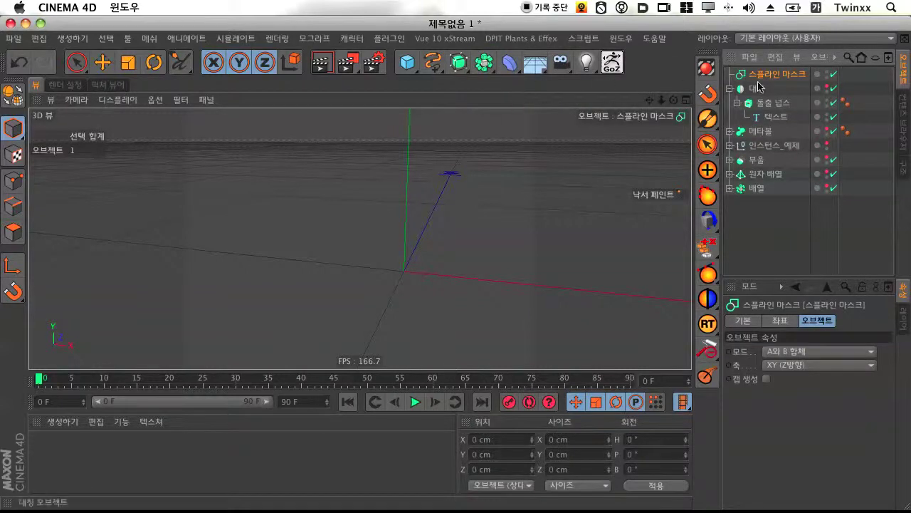
click(476, 64)
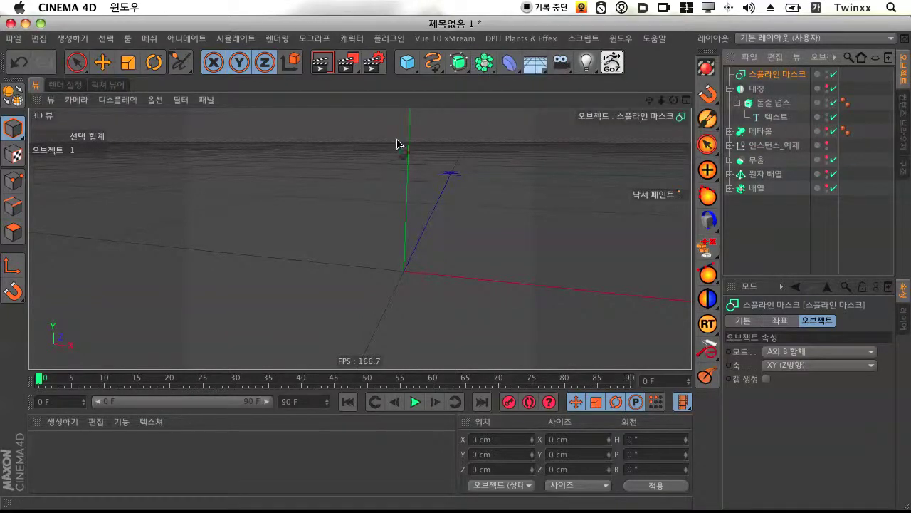
- Add a rectangle spline and a circle spline with their default sizes
click(433, 62)
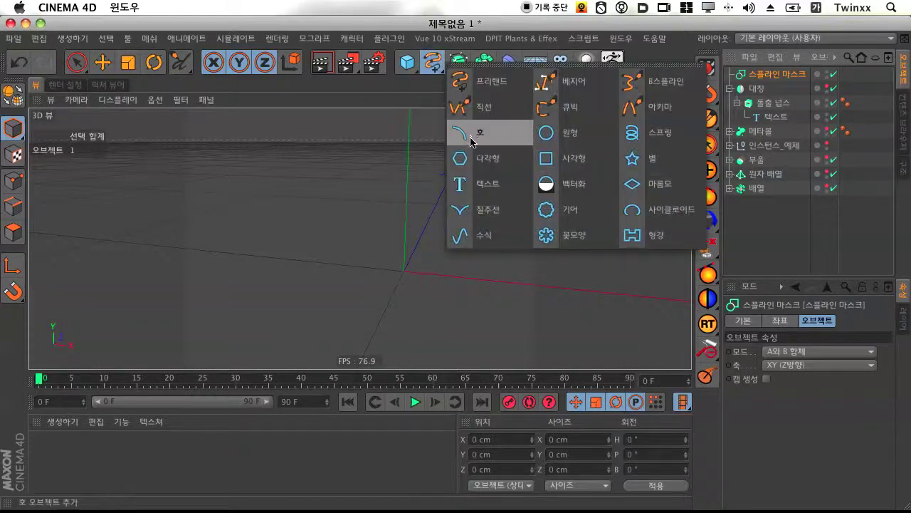
click(543, 154)
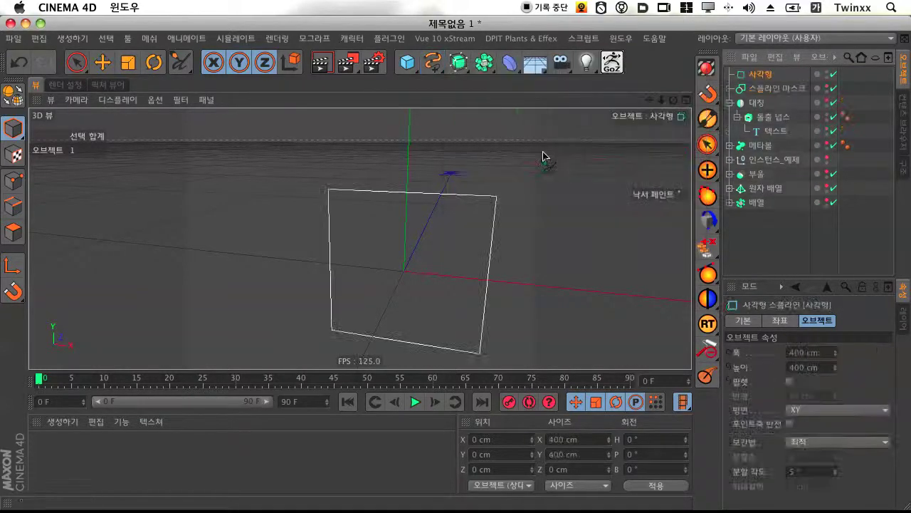
click(433, 62)
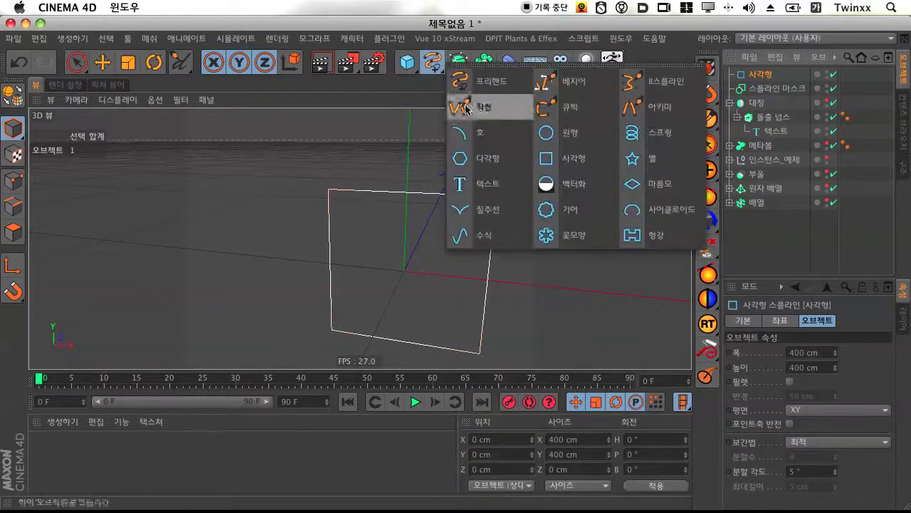
click(553, 134)
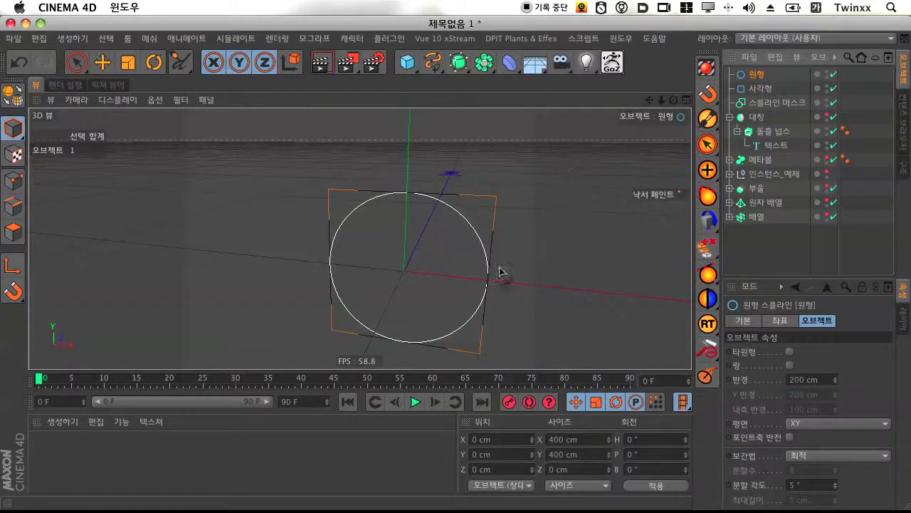
- Move the circle spline along negative X to about -405 cm, beside the rectangle
click(102, 62)
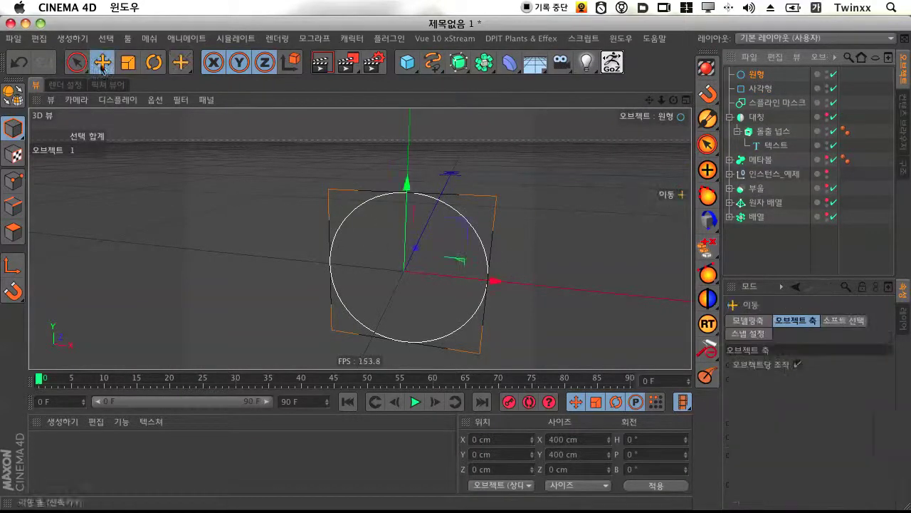
drag(484, 282, 441, 274)
click(552, 265)
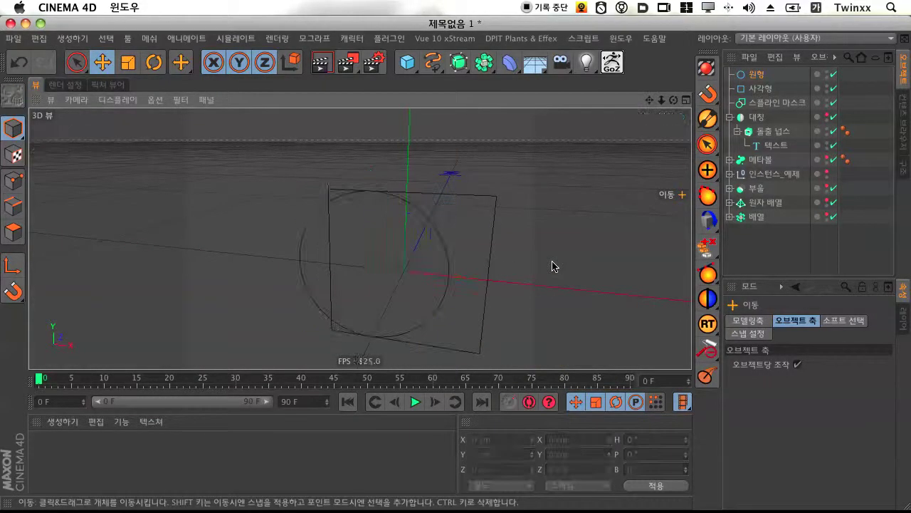
click(759, 76)
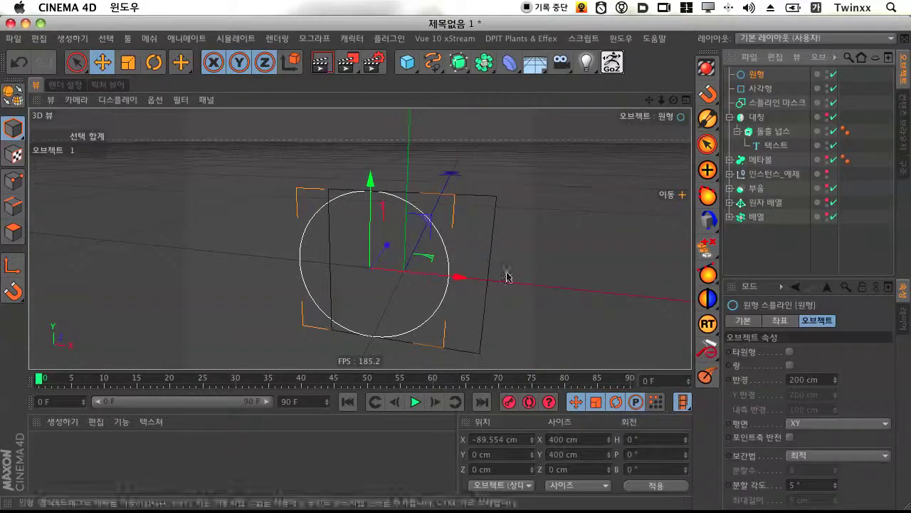
drag(456, 285, 346, 278)
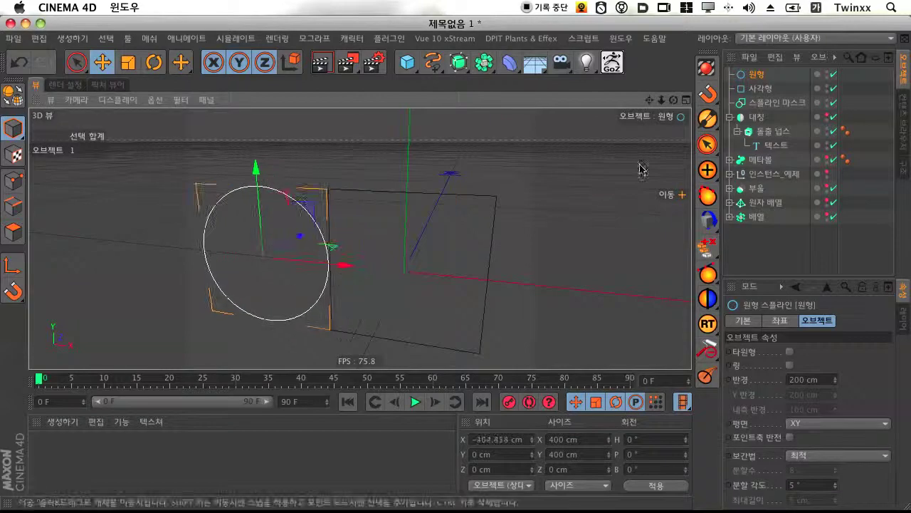
- Add a second Spline Mask object and make the rectangle and circle splines its children
click(756, 91)
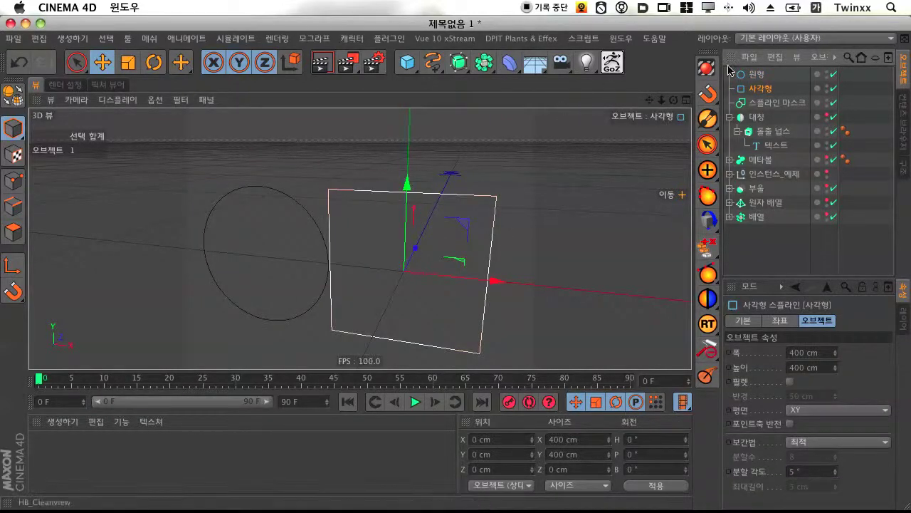
click(464, 64)
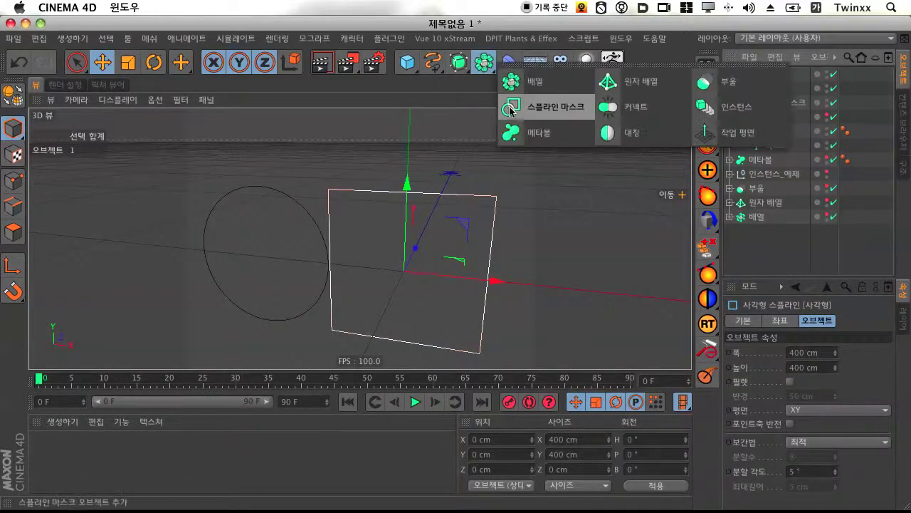
click(513, 107)
drag(756, 89, 774, 74)
drag(768, 109, 769, 75)
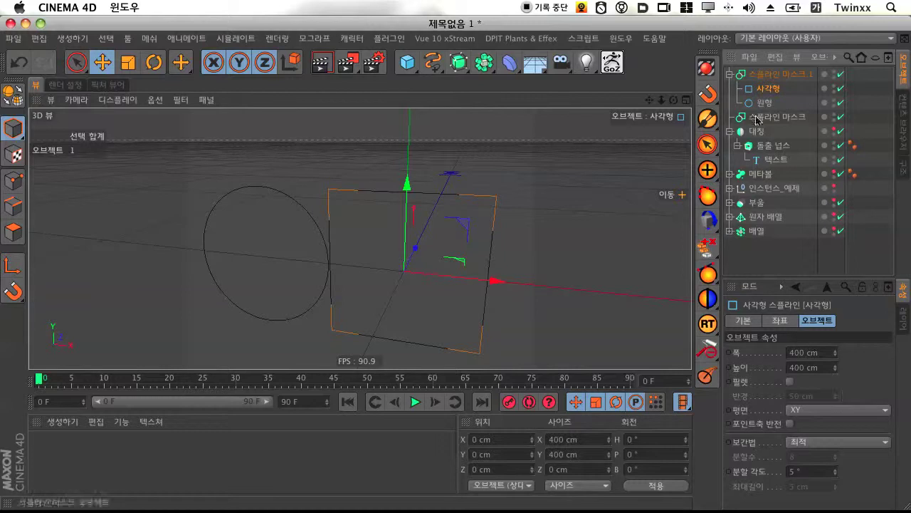
- Choose the mask mode A와 B 합체 and move the rectangle along X to about -90 cm, overlapping the circle
click(758, 77)
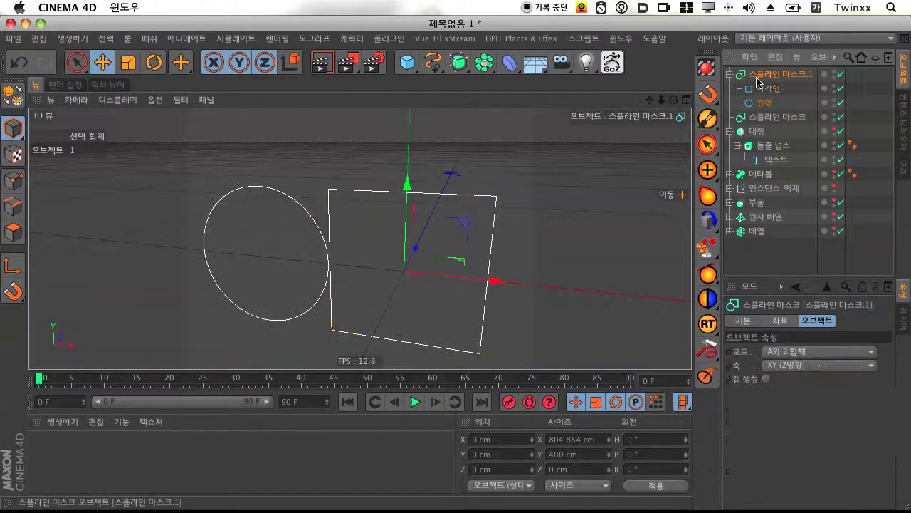
click(821, 352)
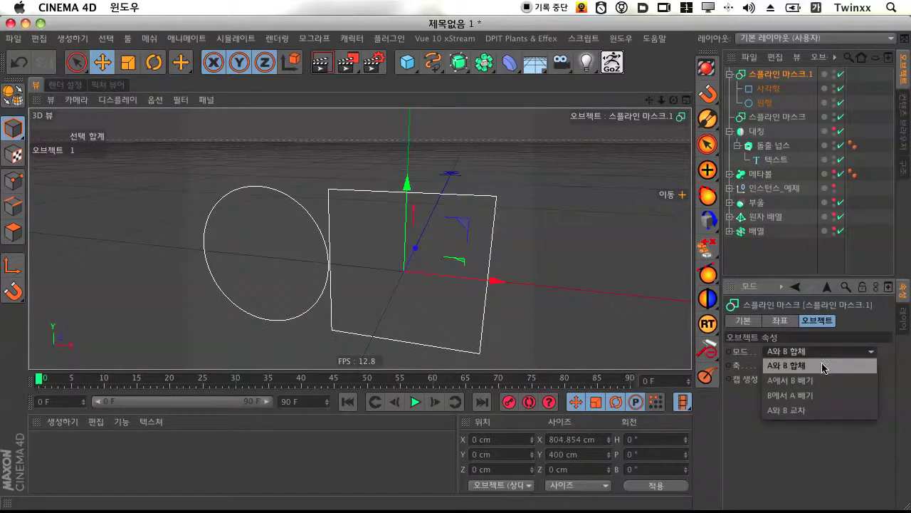
click(823, 366)
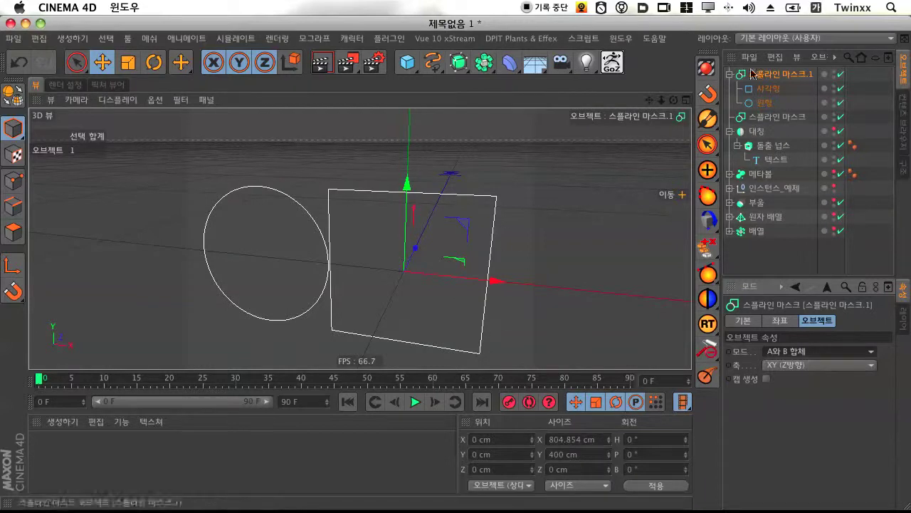
click(777, 93)
drag(493, 278, 462, 282)
click(534, 268)
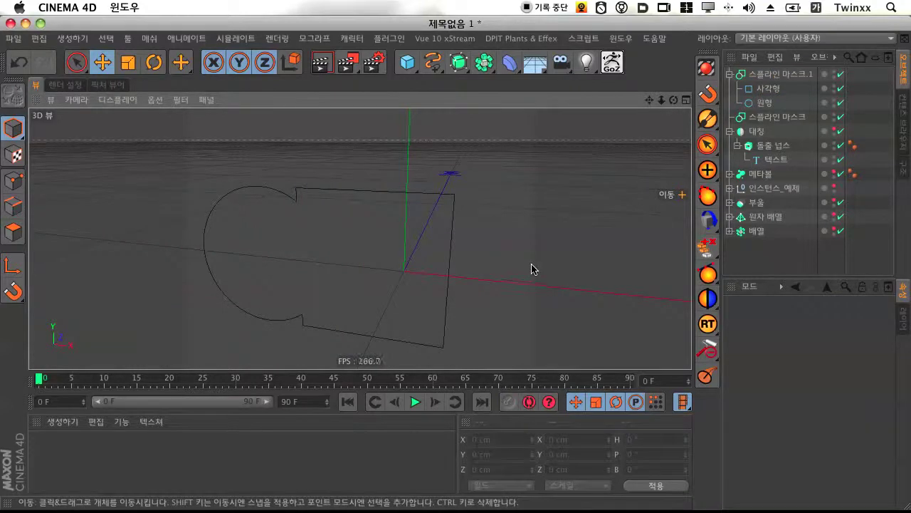
- Duplicate the Spline Mask with its child splines and rename the original to 스플라인 마스크_원본
click(758, 75)
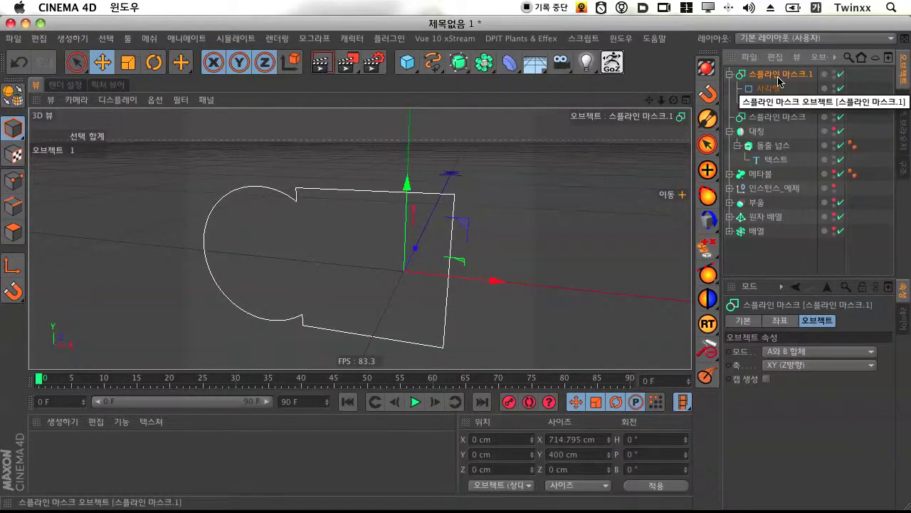
drag(780, 81, 773, 71)
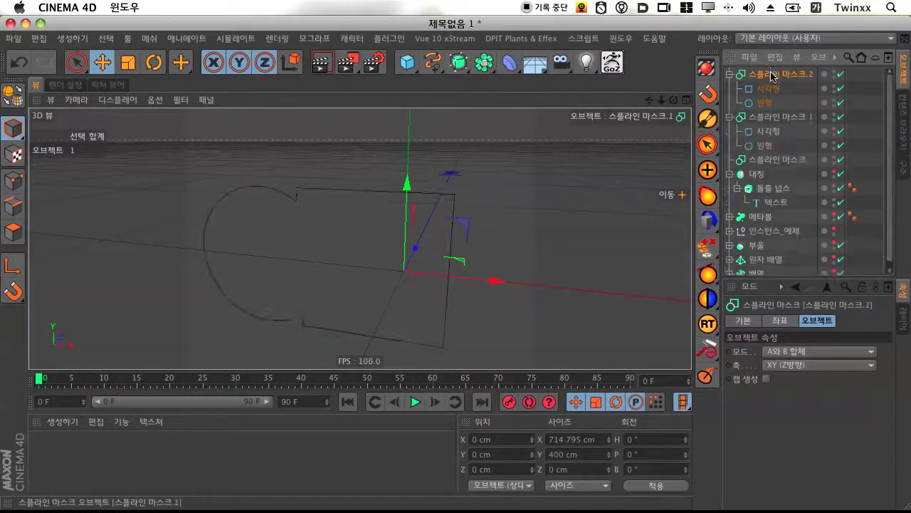
click(785, 119)
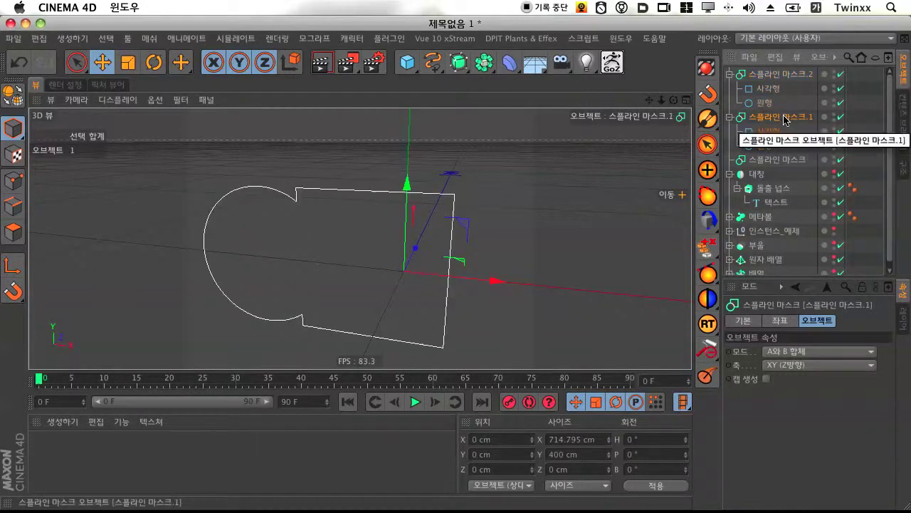
double_click(783, 117)
key(Right)
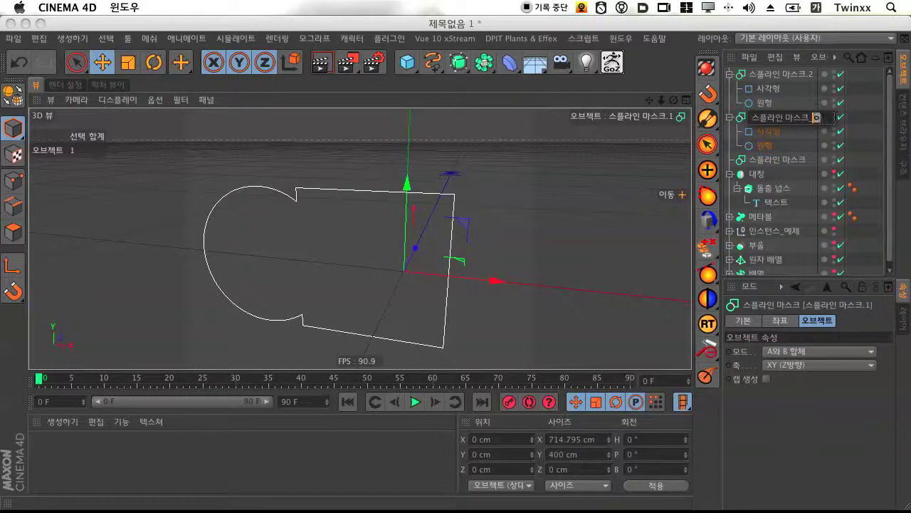
text(_원)
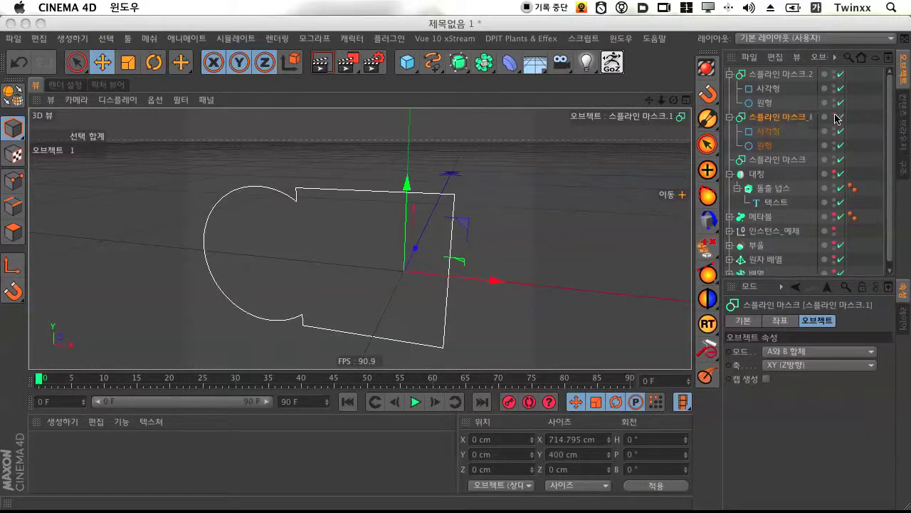
text(본)
key(Return)
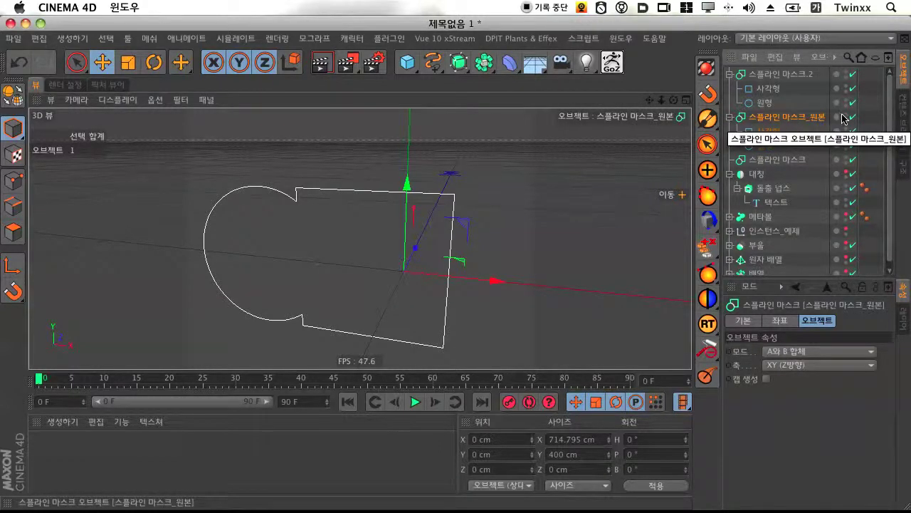
- Hide the original mask and convert the duplicate, 스플라인 마스크.2, into an editable spline
click(801, 74)
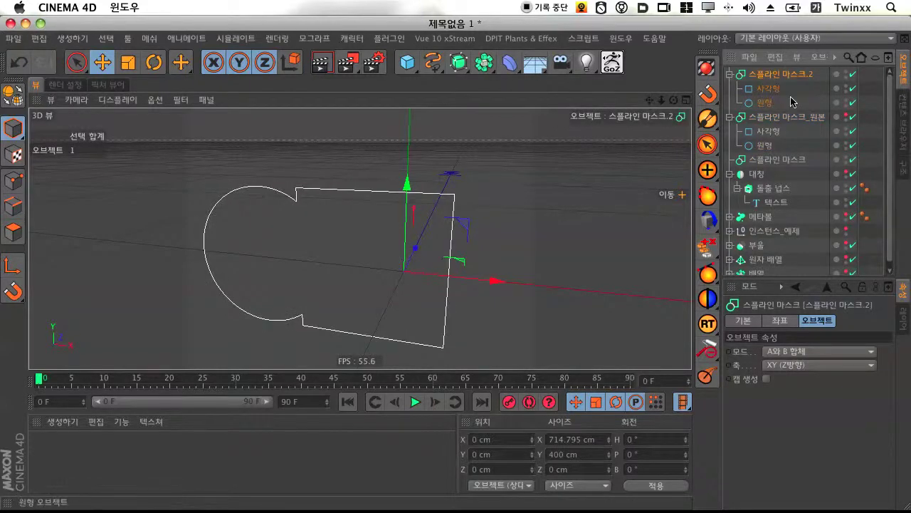
click(12, 94)
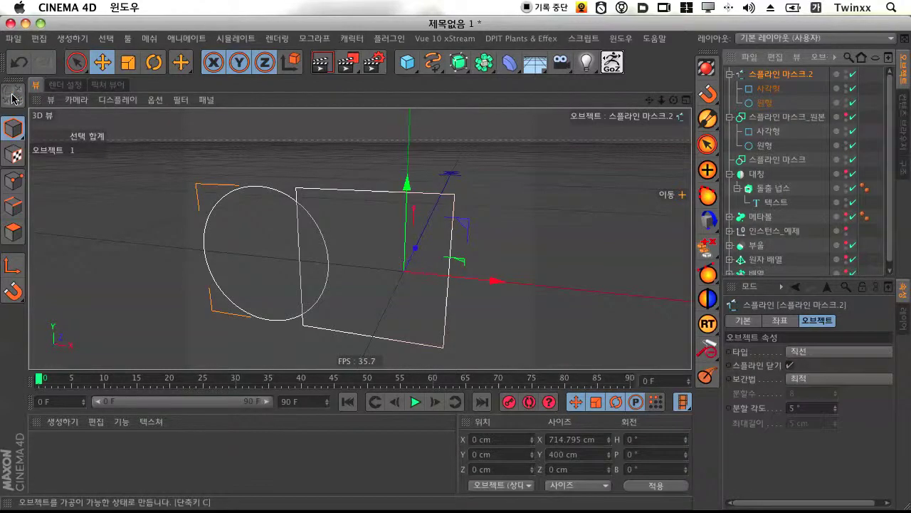
click(775, 89)
click(771, 76)
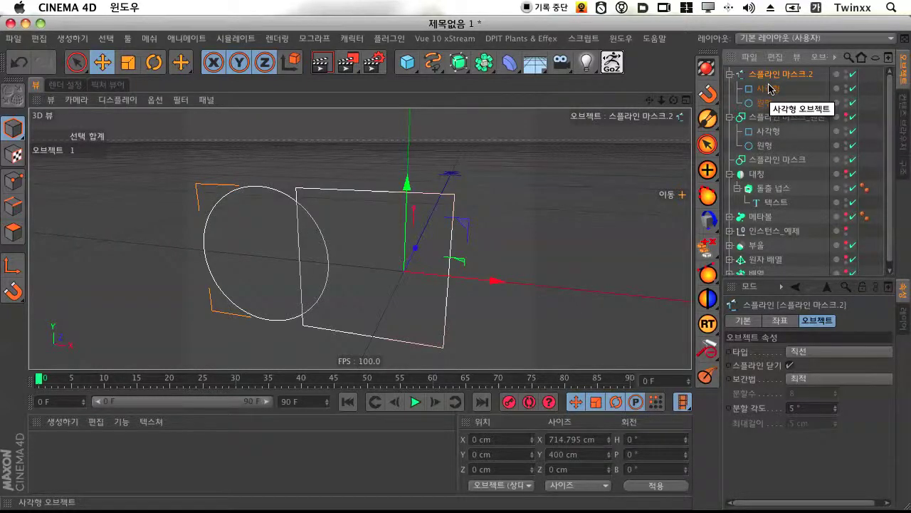
click(771, 88)
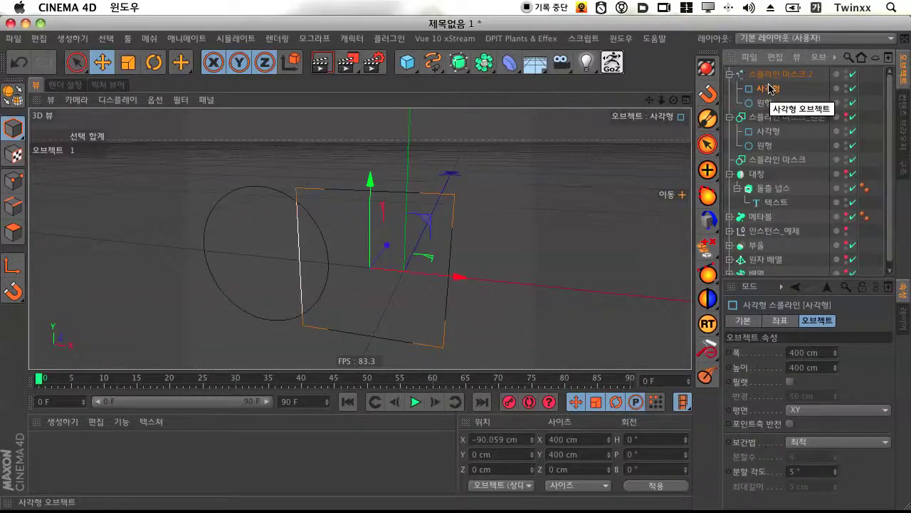
click(776, 74)
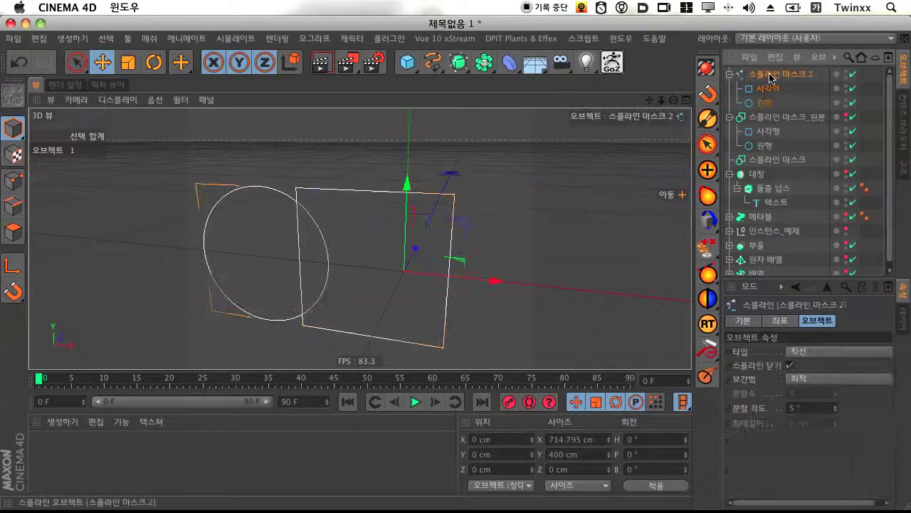
- Disable and delete the rectangle and circle under the converted spline, and select the merged outline that remains
click(852, 89)
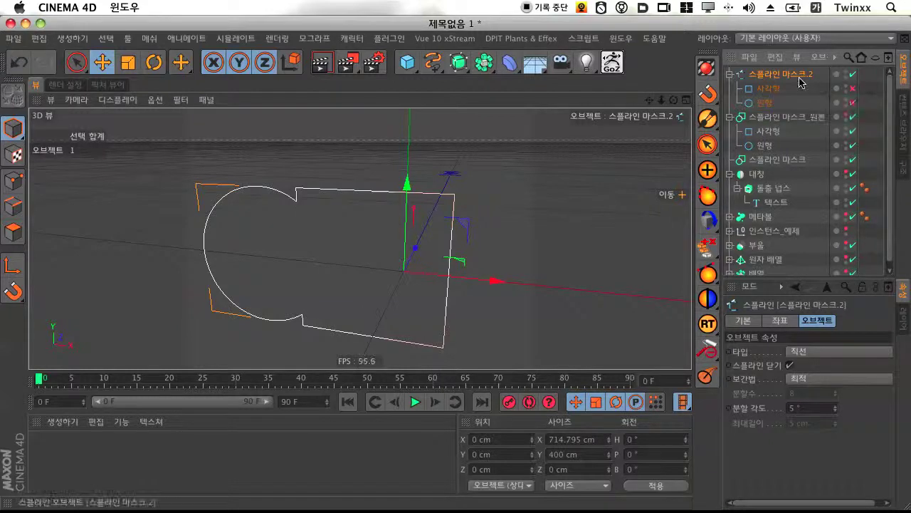
click(768, 88)
shift+click(765, 103)
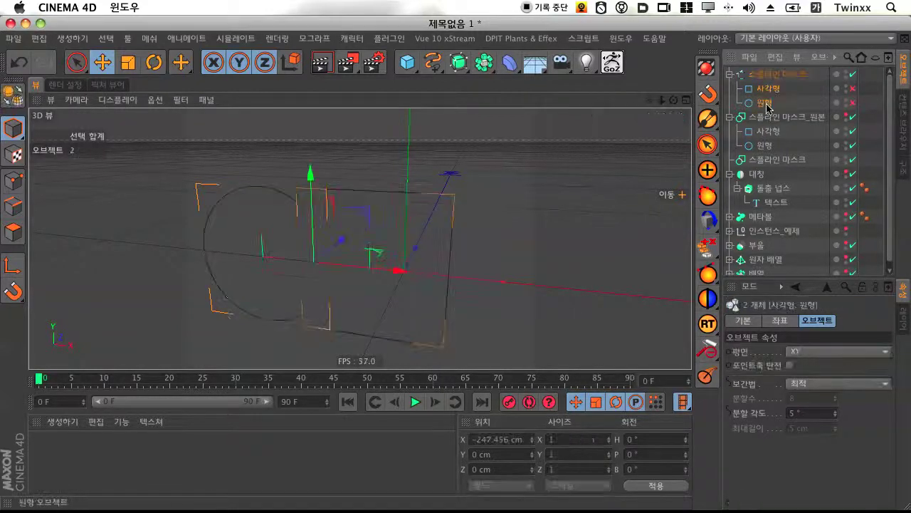
key(Delete)
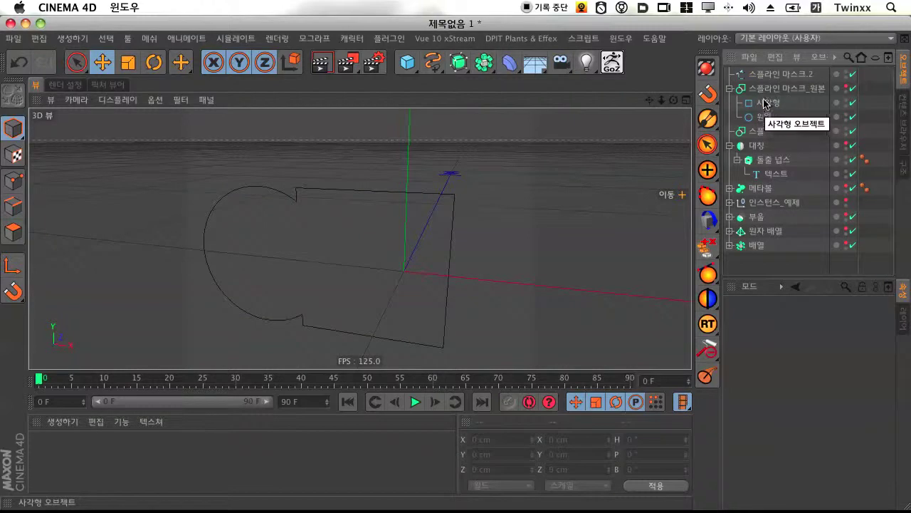
click(765, 74)
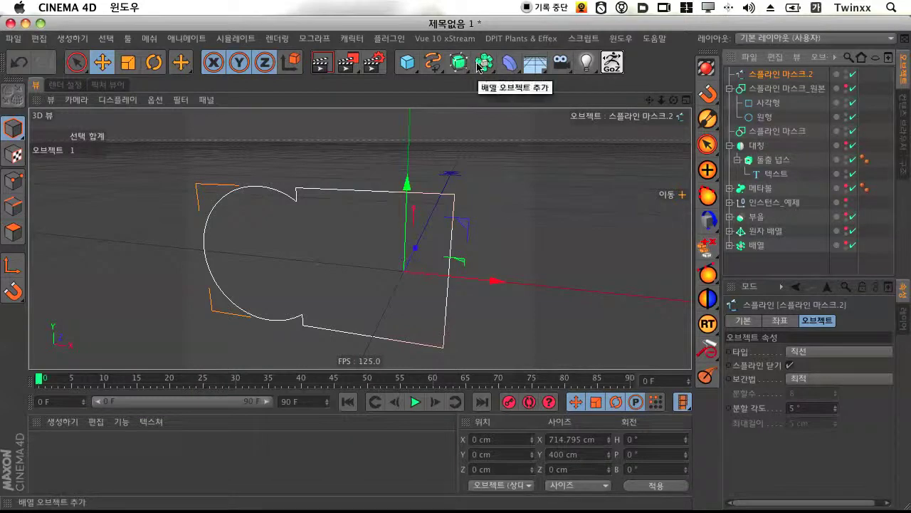
drag(478, 65, 436, 93)
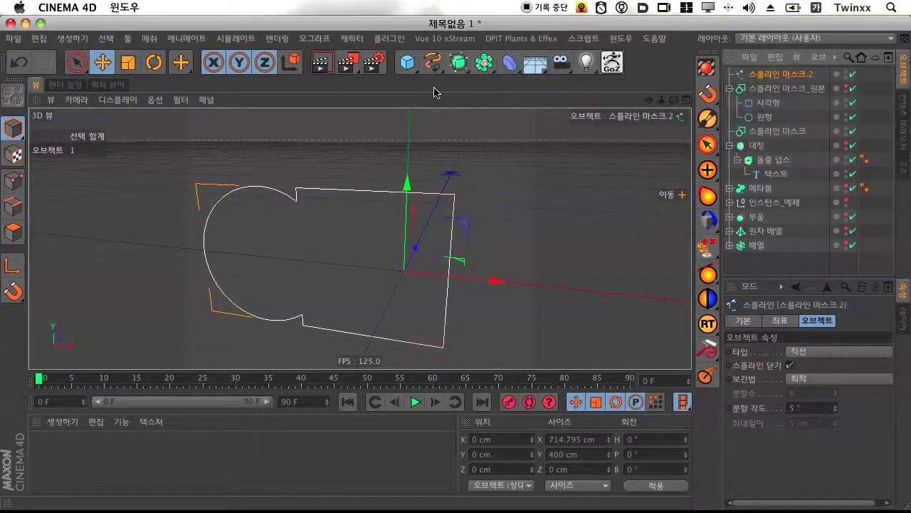